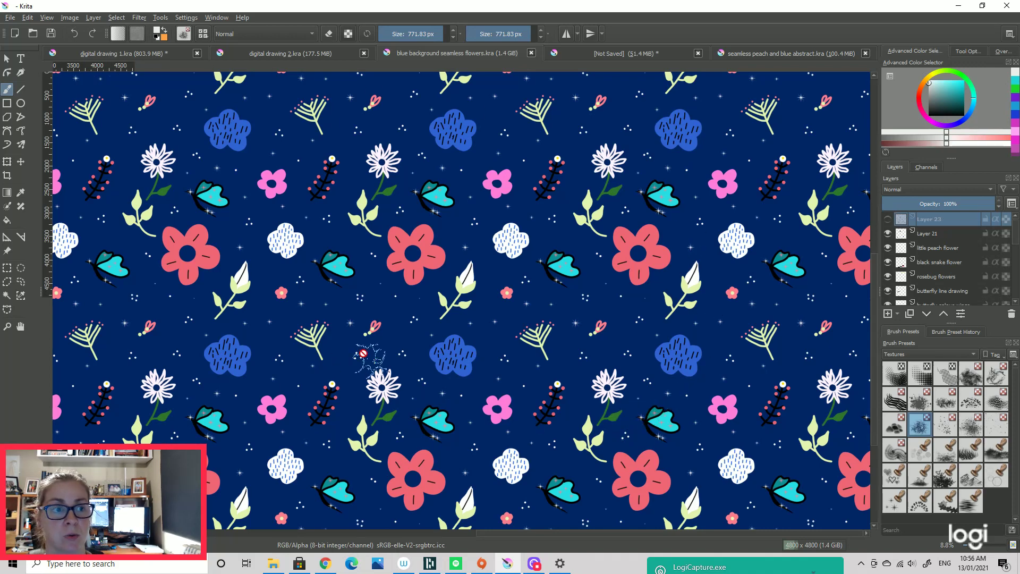
Toggle View > Wrap Around Mode off and back on
left_click(70, 17)
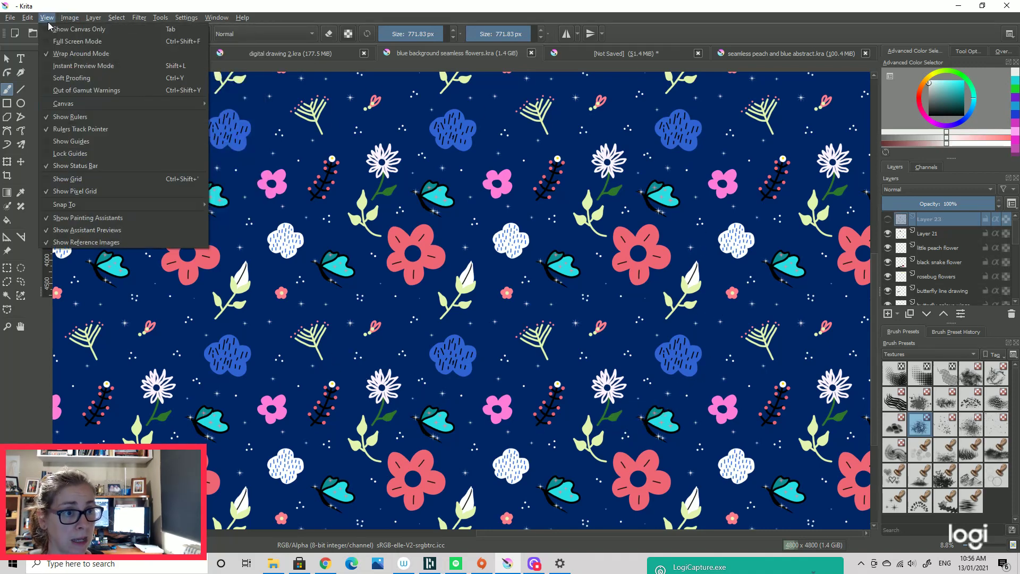
left_click(58, 53)
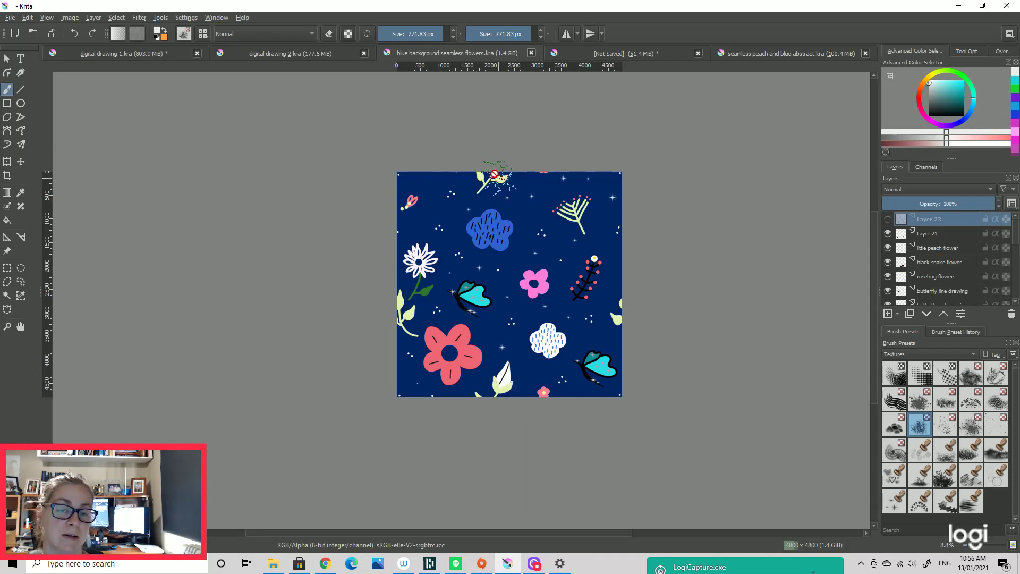
left_click(46, 19)
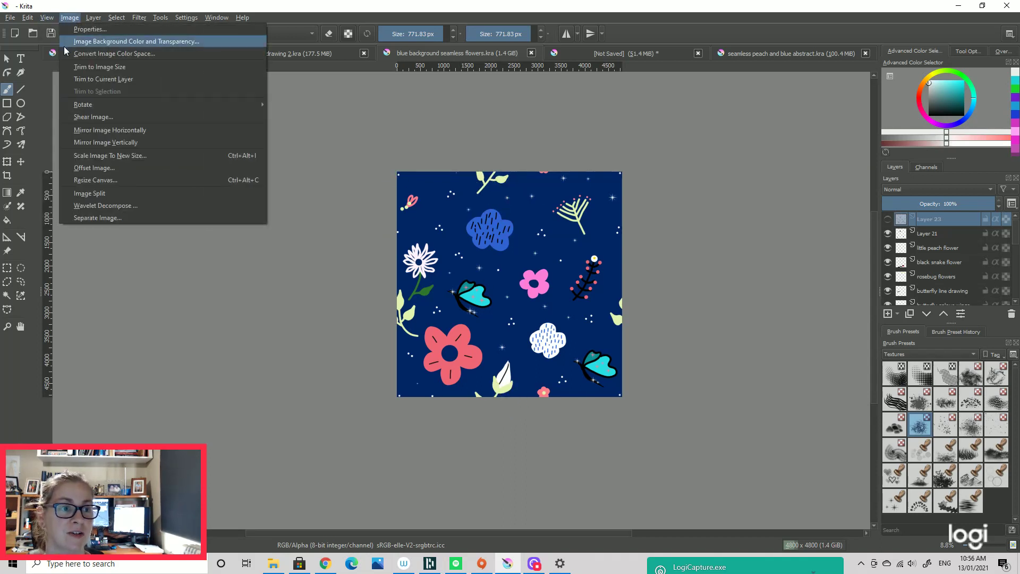
left_click(81, 54)
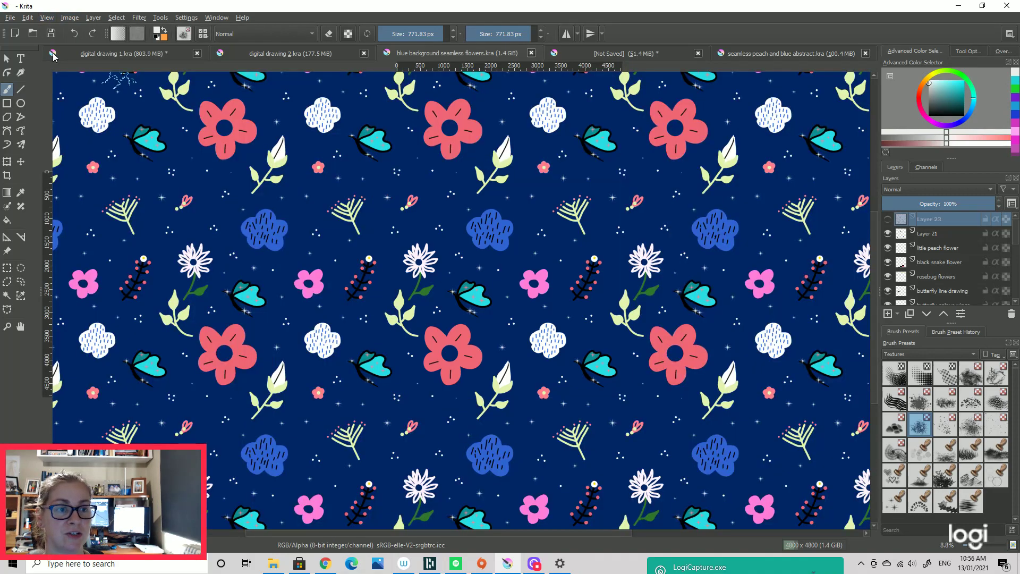
Flick through digital drawing 2, digital drawing 1 and the peach-blue tile, ending on the green texture
left_click(263, 53)
left_click(136, 56)
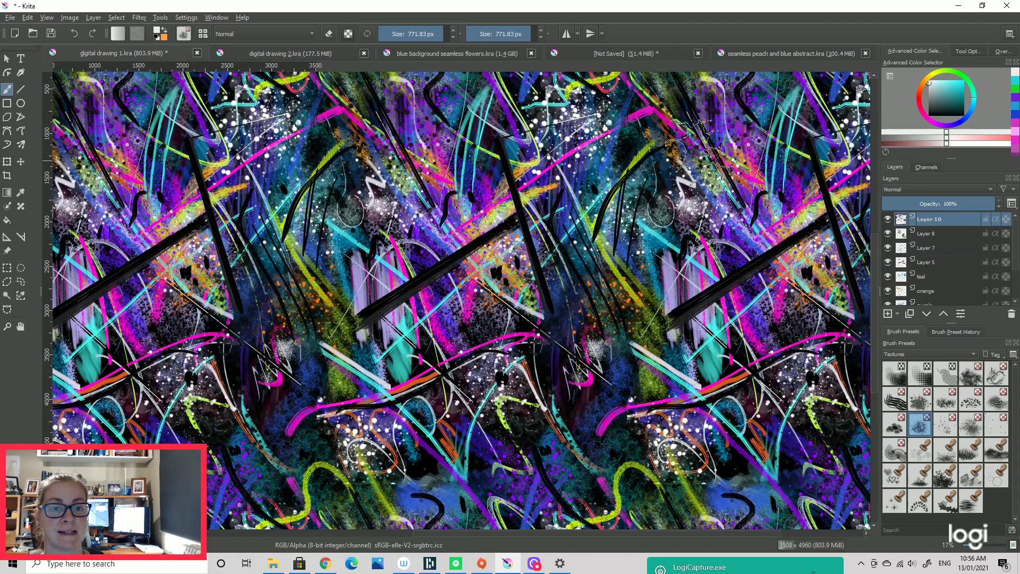
left_click(751, 54)
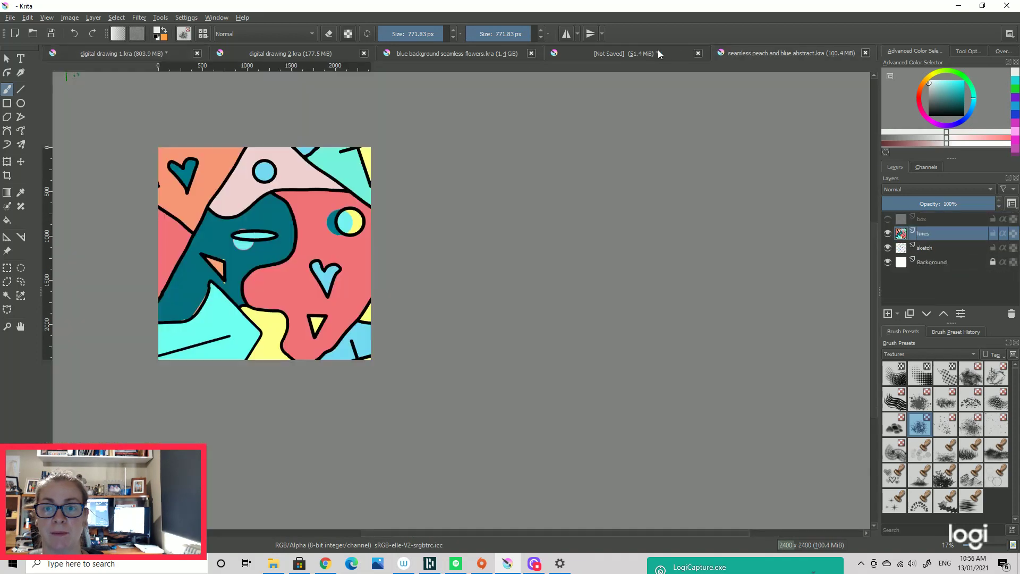
left_click(645, 52)
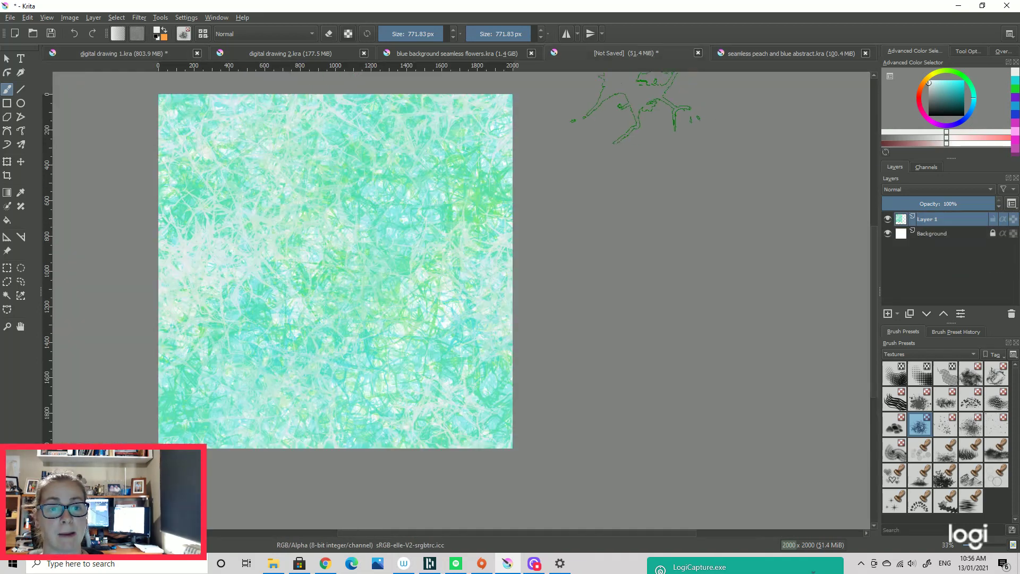
Create a new 2000 x 2000 px, 300 ppi document from File > New
left_click(9, 18)
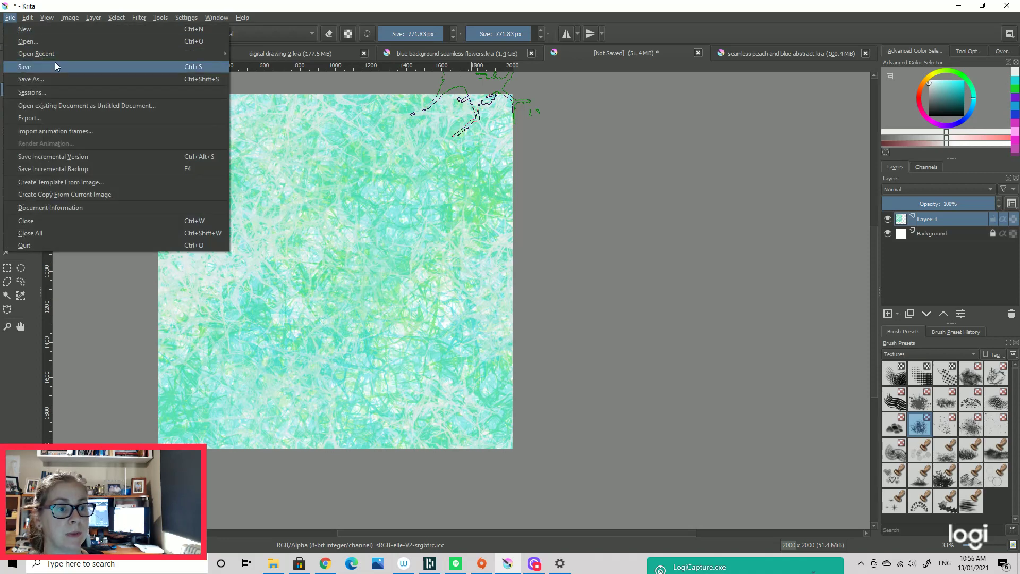
left_click(27, 29)
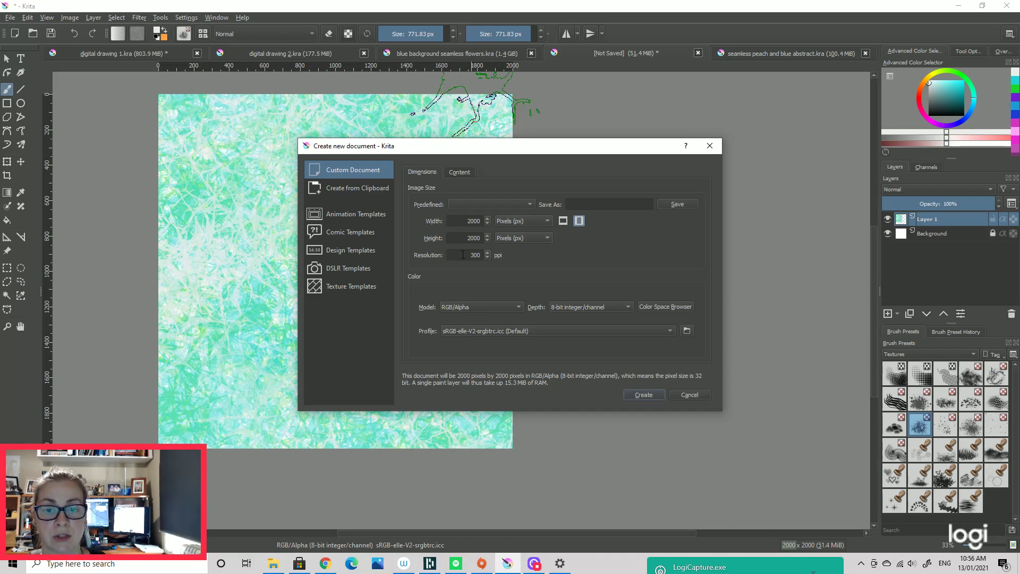
left_click(652, 396)
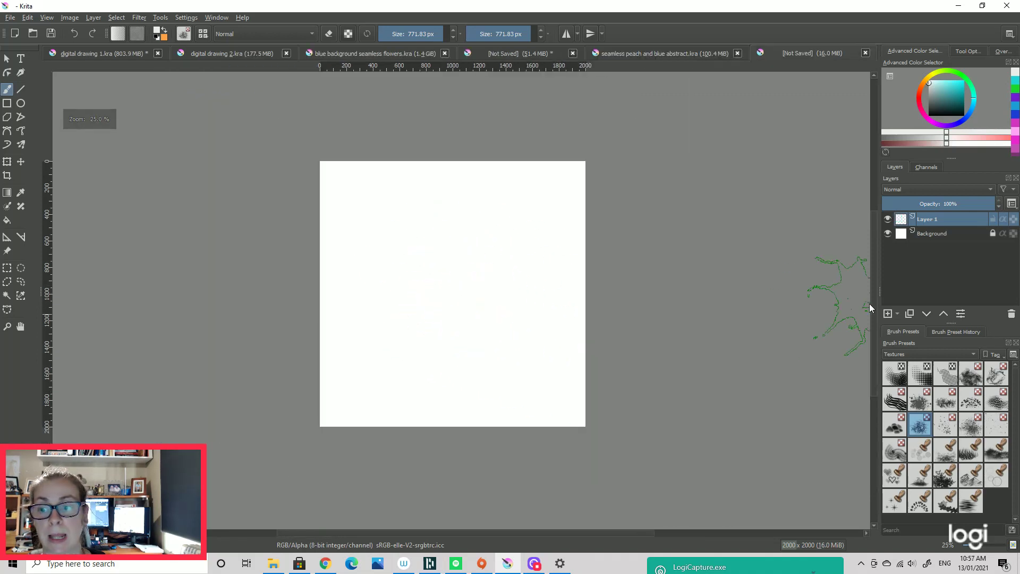
Add three new paint layers and rename Layer 1 to 'dots'
left_click(887, 314)
left_click(887, 313)
left_click(887, 314)
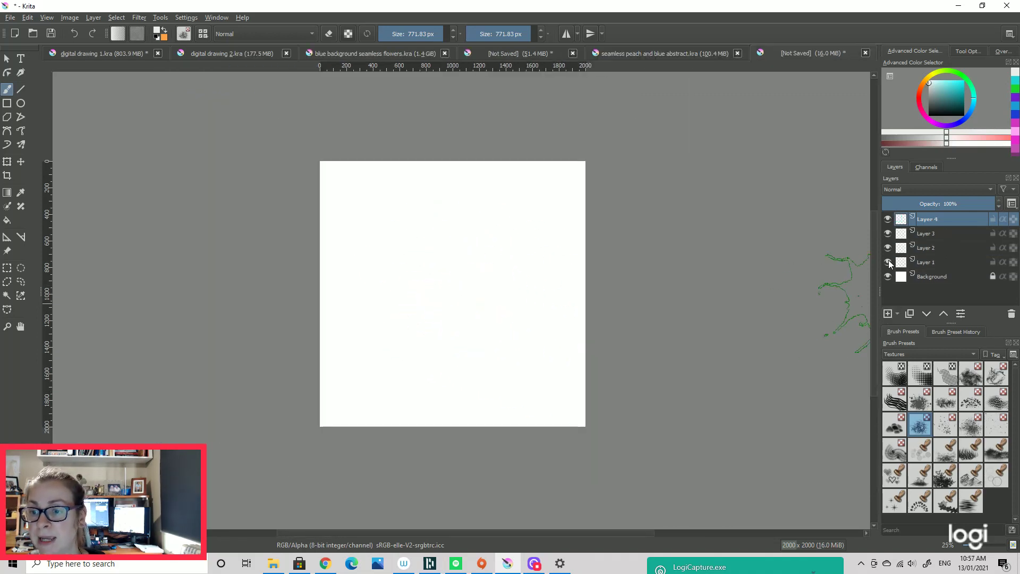
left_click(930, 261)
double_click(929, 262)
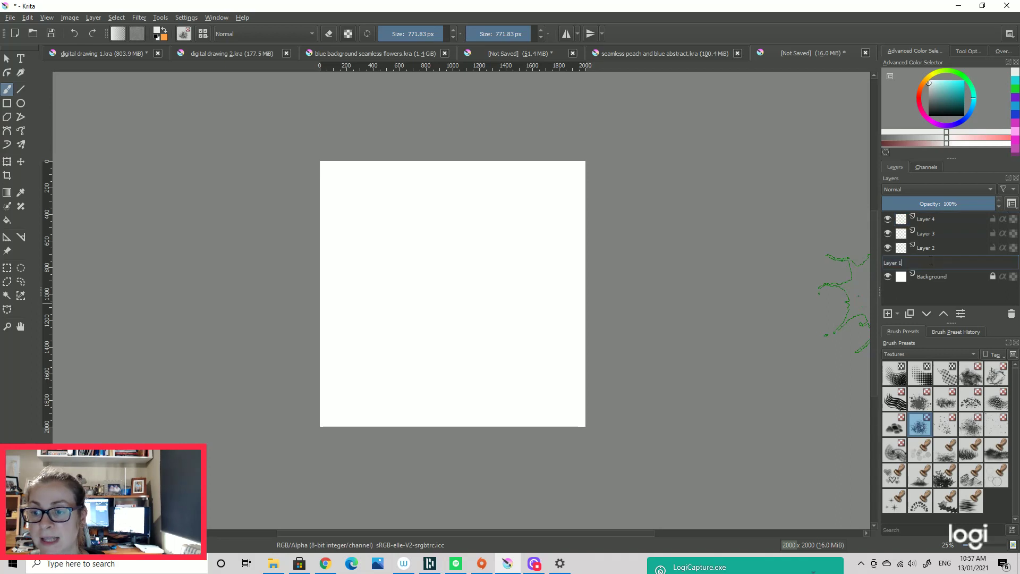
key("BackSpace")
key("BackSpace")
key("BackSpace")
key("BackSpace")
key("BackSpace")
key("BackSpace")
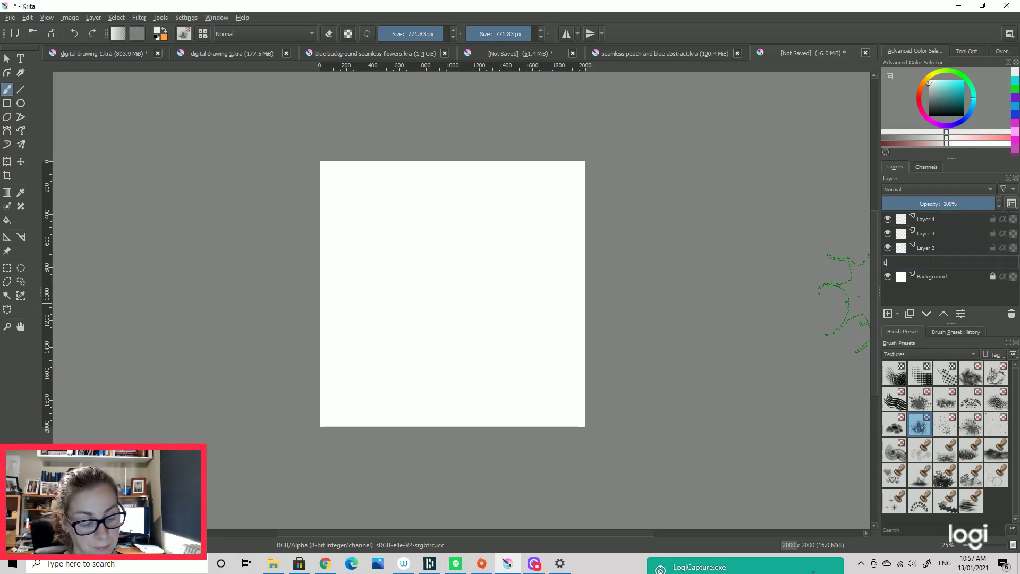
type("dots")
key("Return")
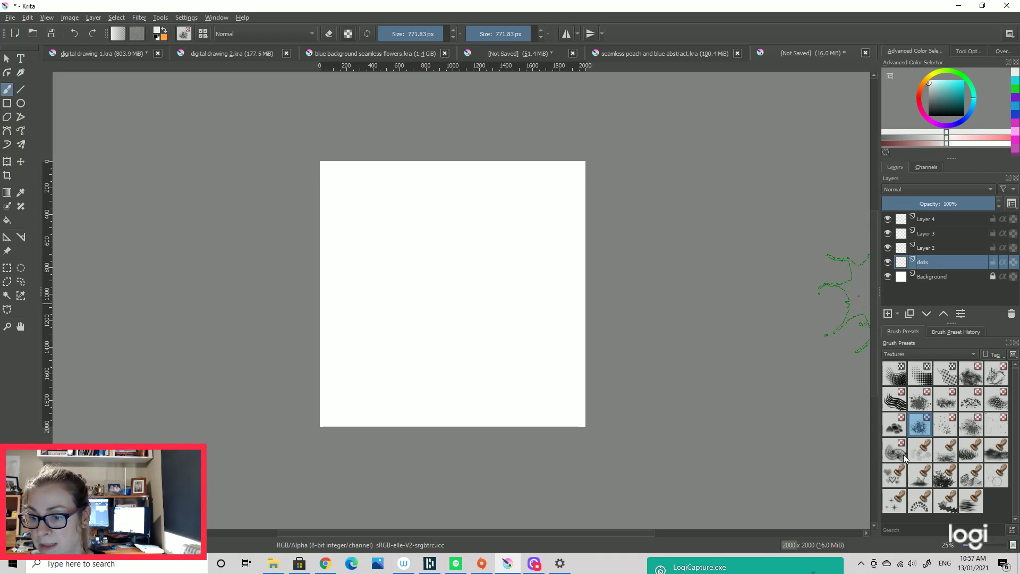
With a 40 px Ink pen preset in cyan, dab dots on the canvas corners
left_click(927, 355)
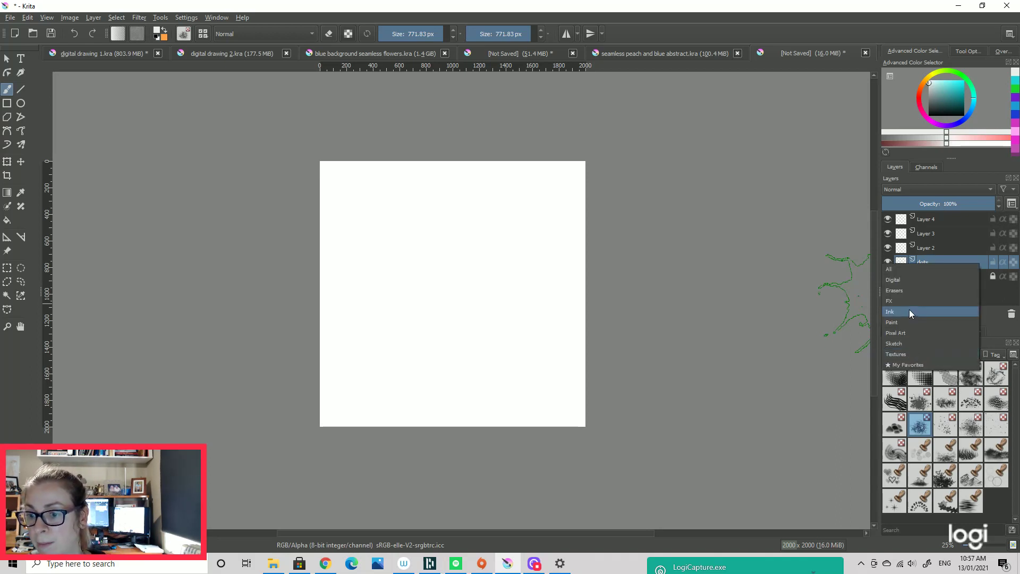
left_click(909, 311)
left_click(925, 377)
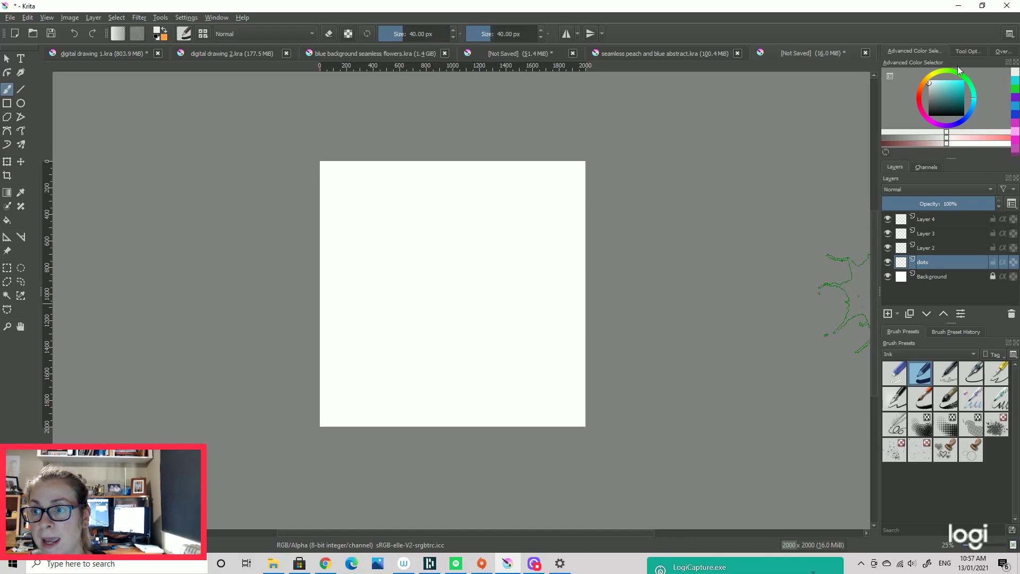
left_click(962, 86)
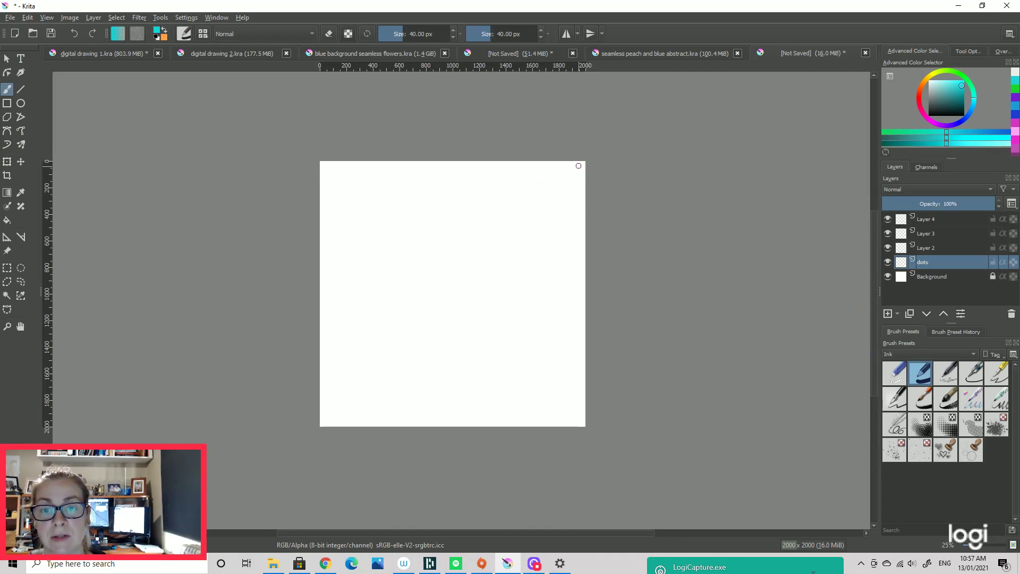
left_click(579, 167)
left_click(323, 166)
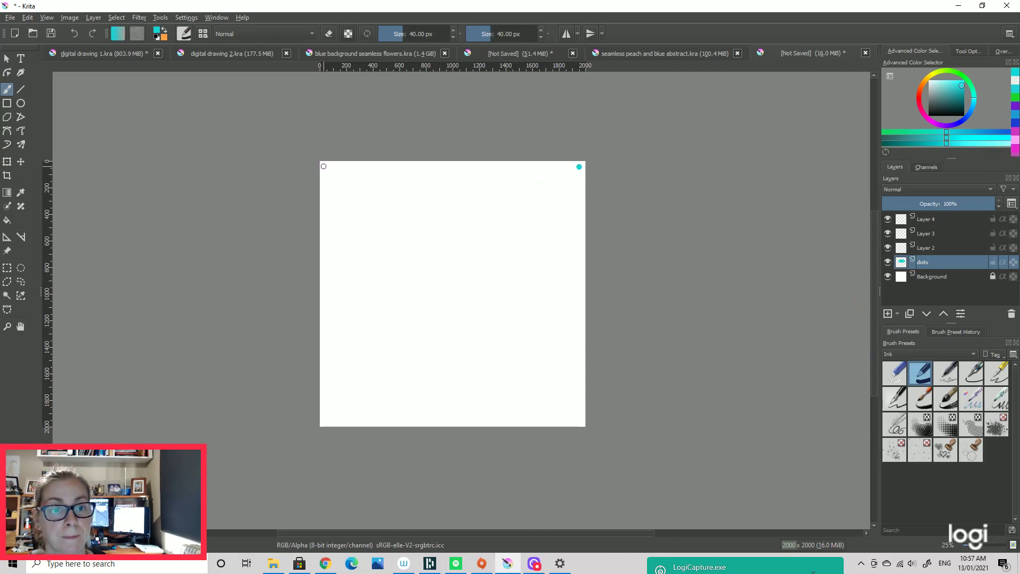
left_click(581, 421)
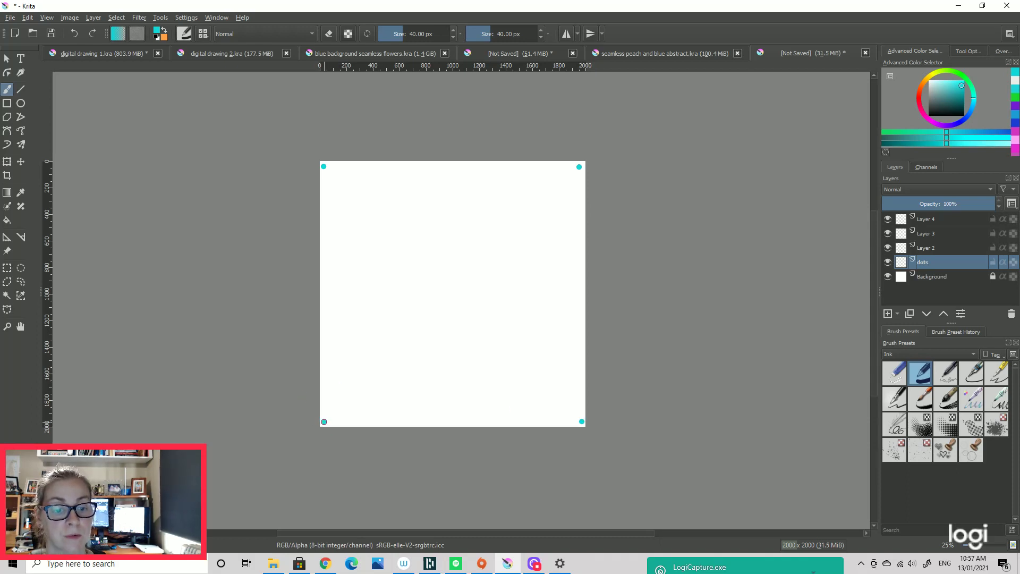
Turn on Wrap Around Mode and zoom out to preview the tiled dots
left_click(47, 17)
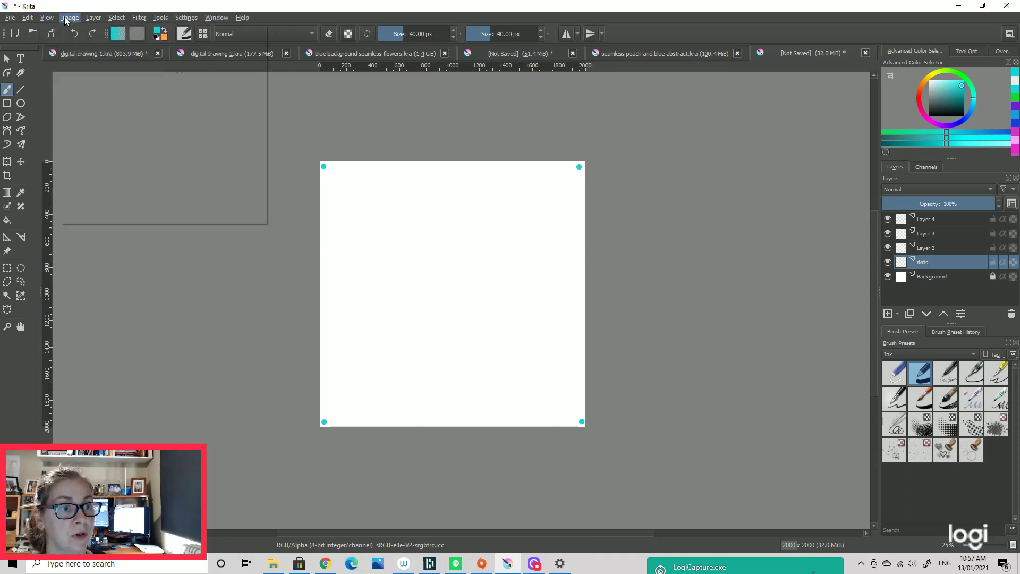
left_click(56, 53)
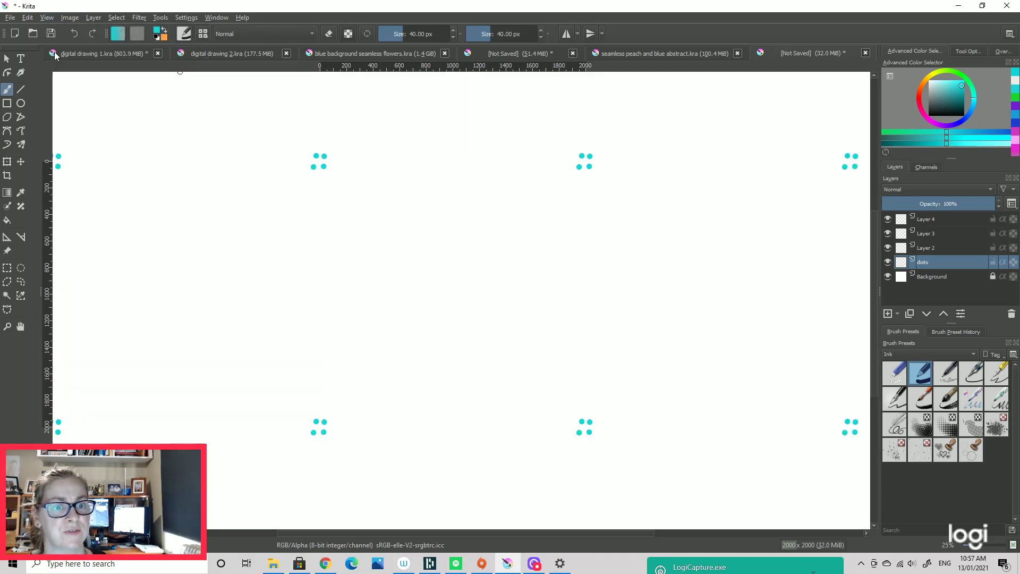
scroll(401, 159, "down", 3)
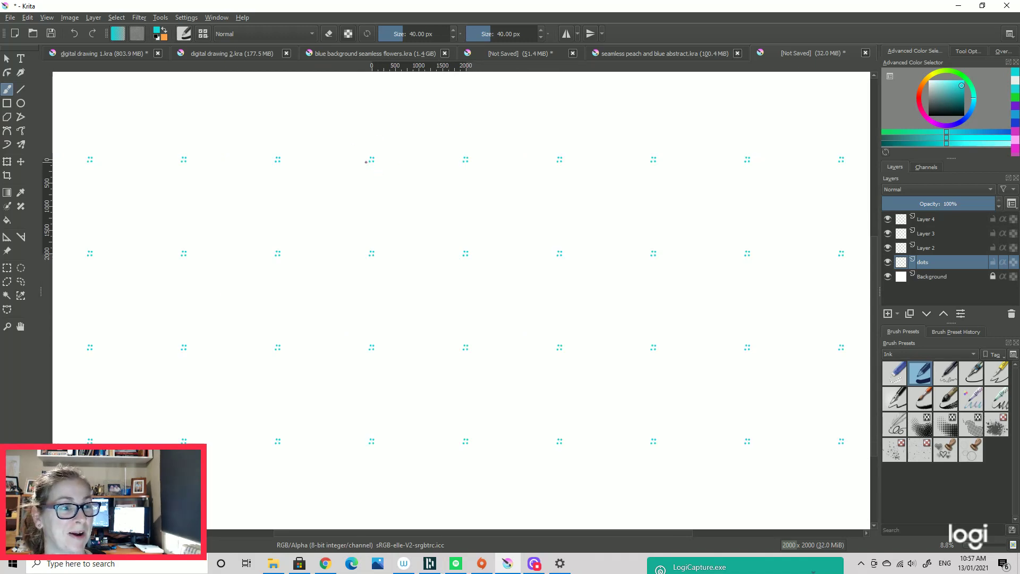
scroll(366, 162, "down", 1)
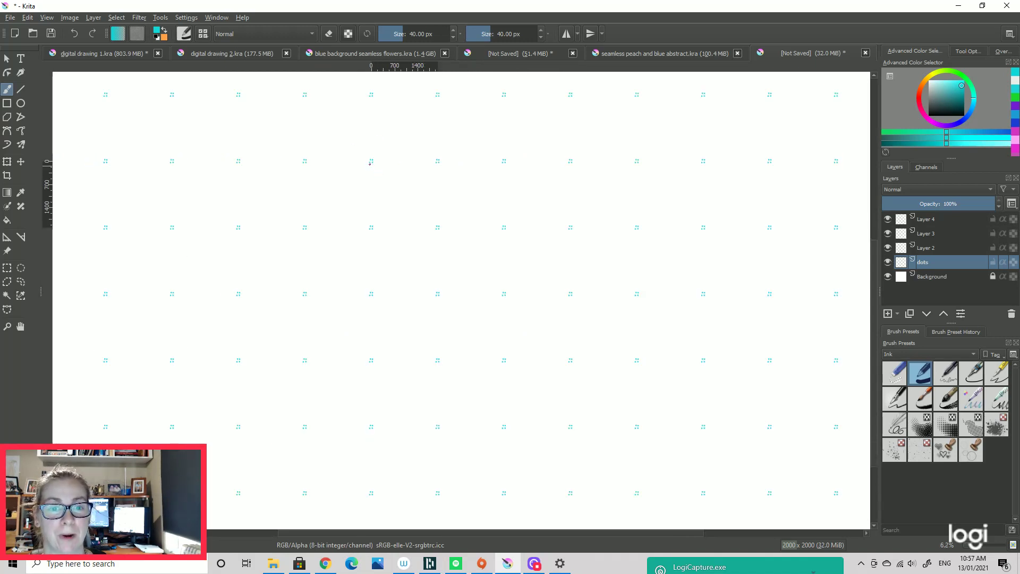
scroll(452, 202, "up", 1)
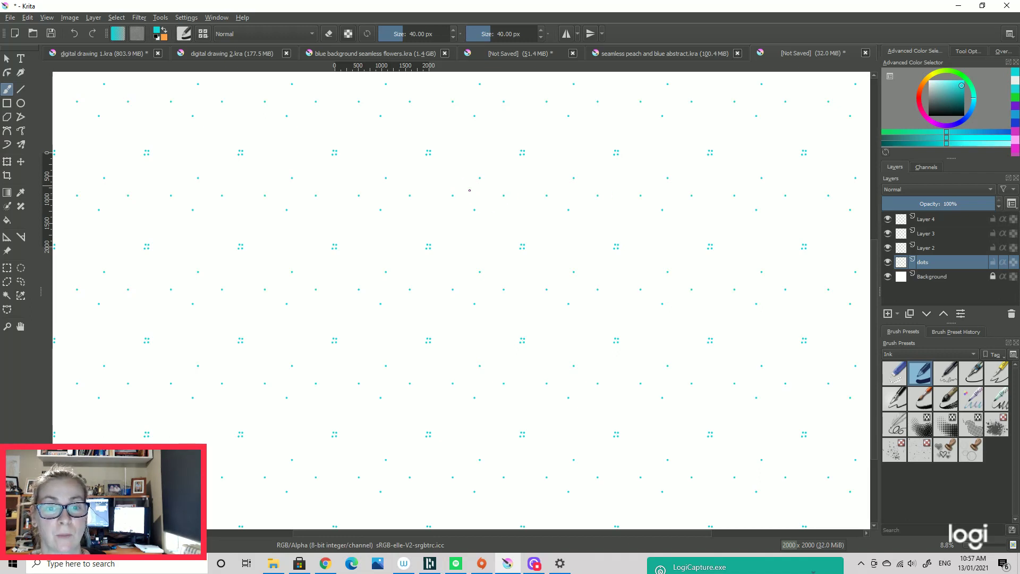
Scatter two more cyan dots, then select the colour sampler and a magenta hue
left_click(483, 234)
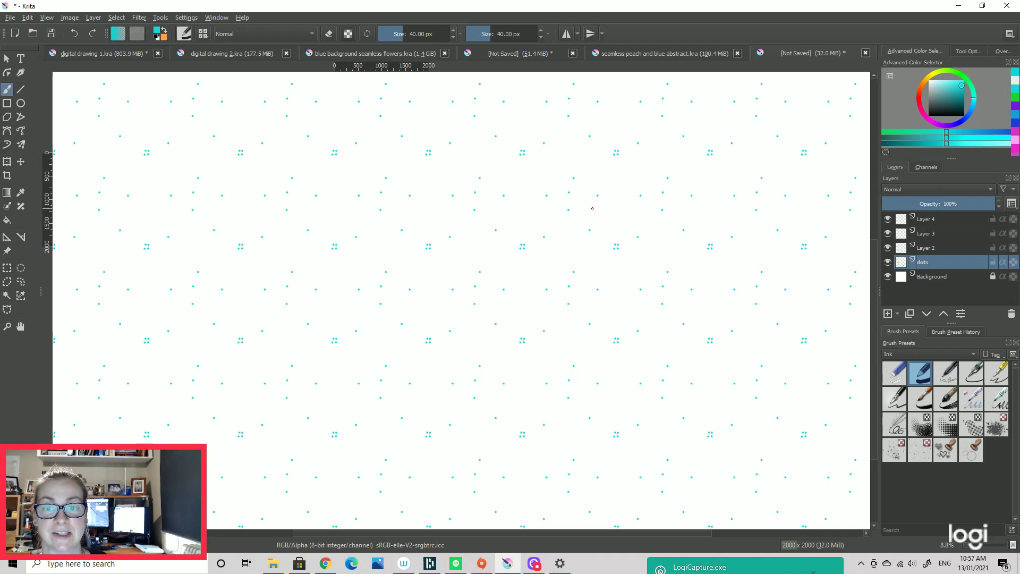
left_click(646, 168)
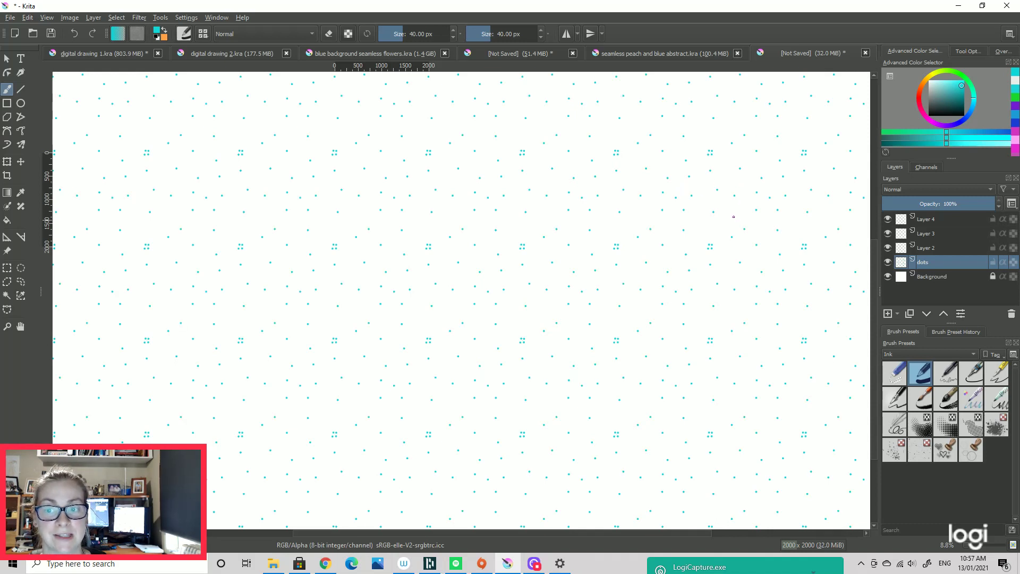
scroll(738, 207, "up", 2)
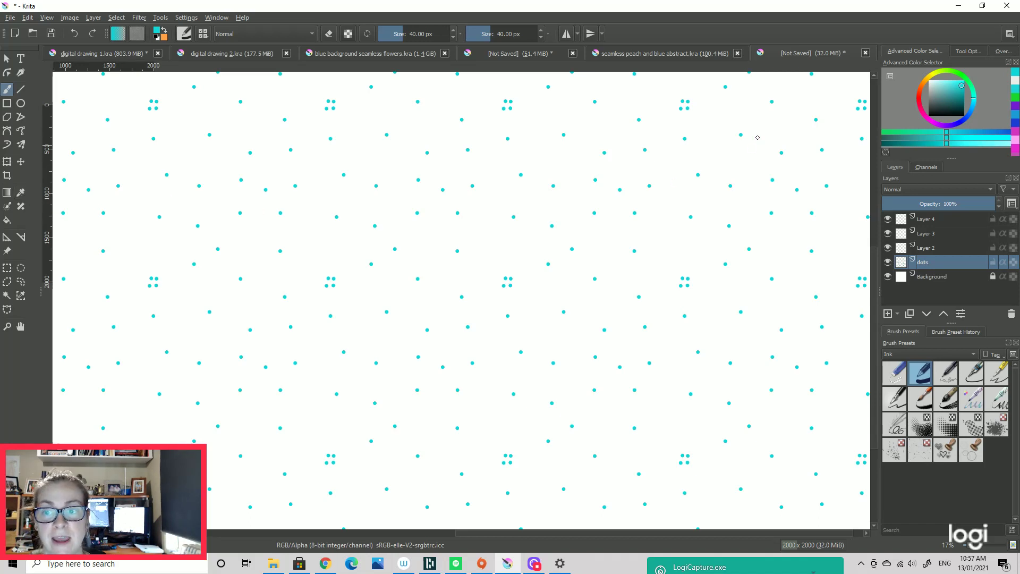
left_click(21, 192)
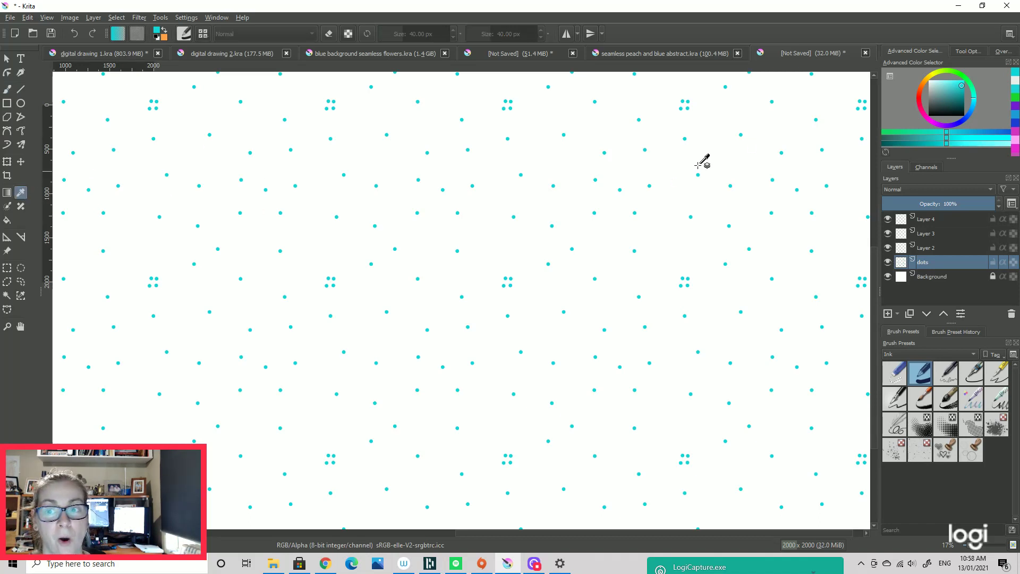
left_click(931, 125)
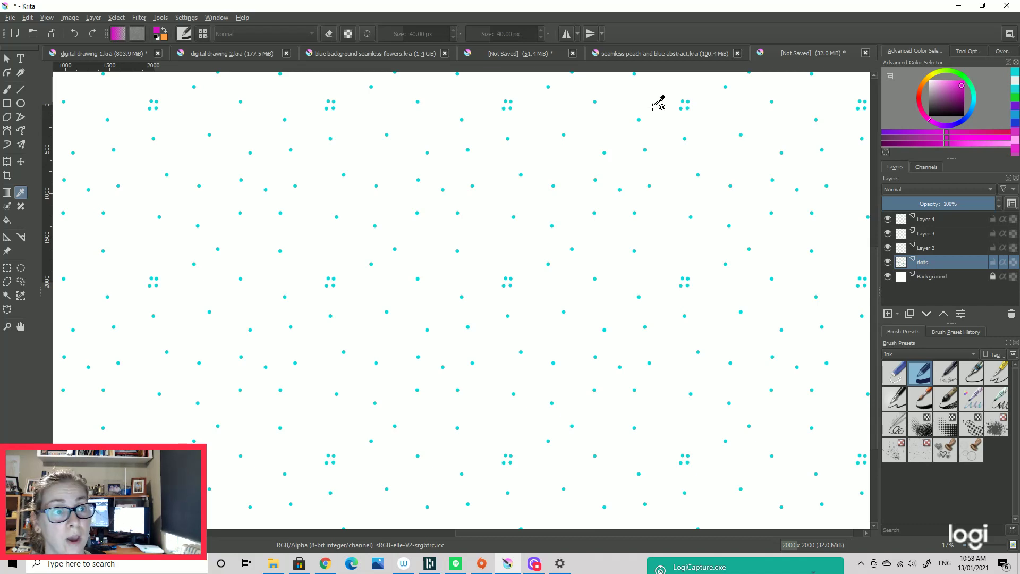
With wrap-around off, sample the cyan from a dot, then re-enable Wrap Around Mode
left_click(70, 19)
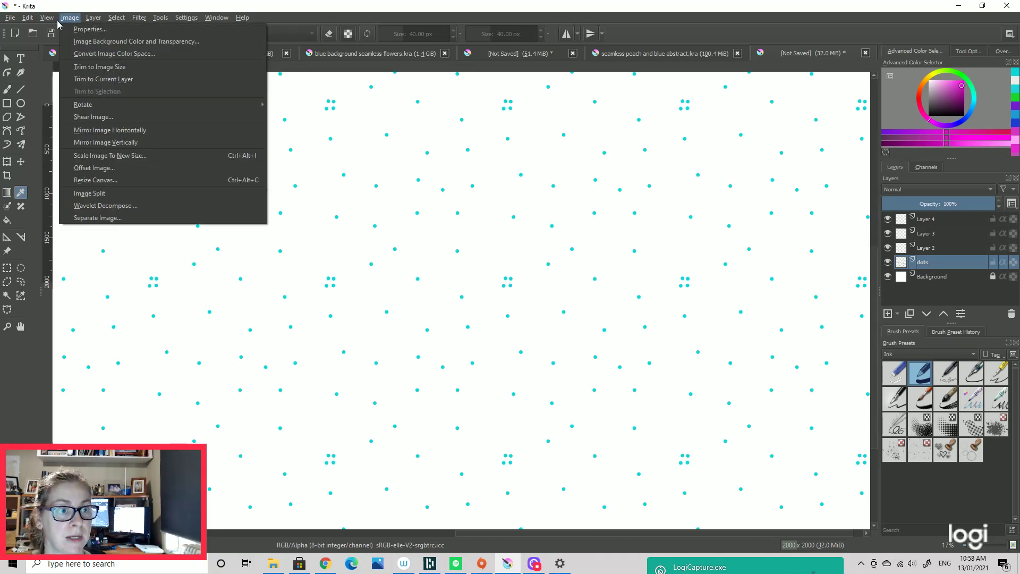
left_click(56, 53)
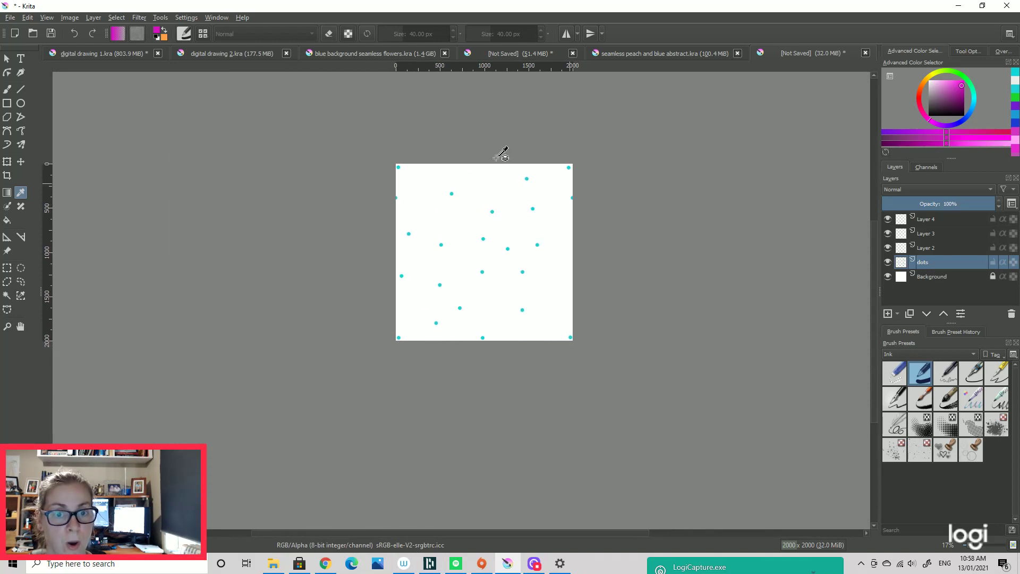
left_click(492, 212)
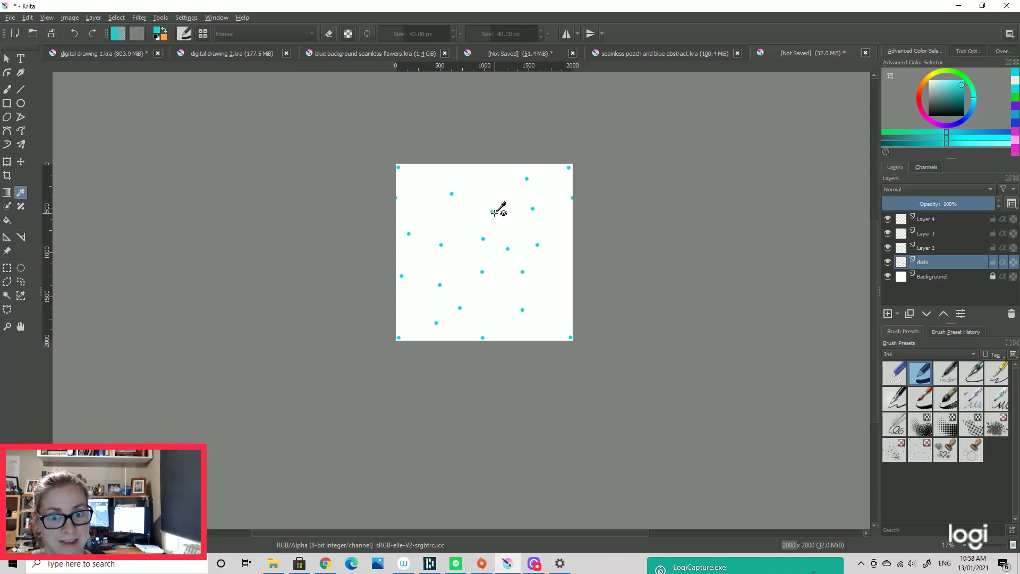
left_click(73, 21)
left_click(56, 53)
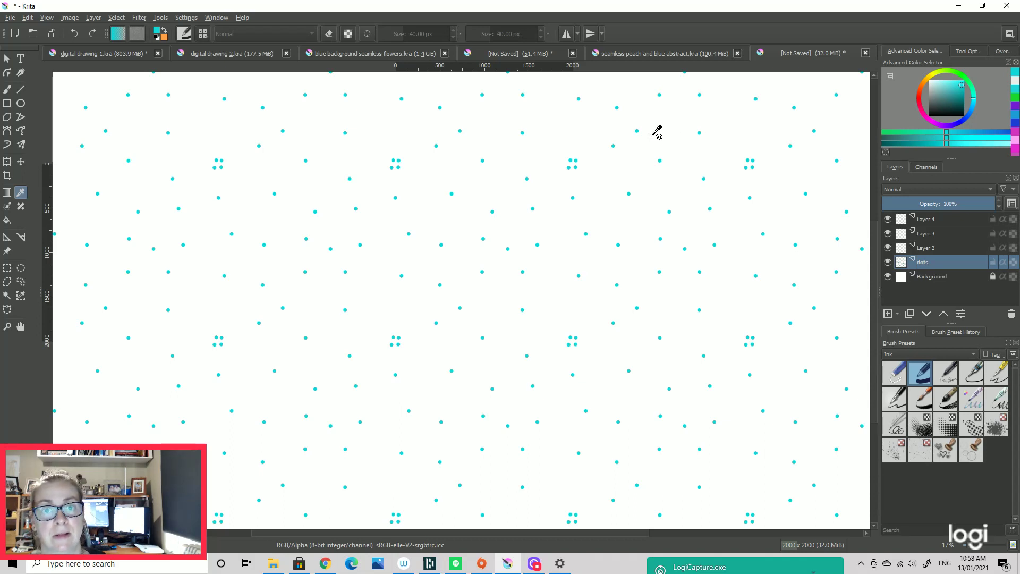
Hide the dots layer and select Layer 2 with the Freehand Brush
left_click(887, 262)
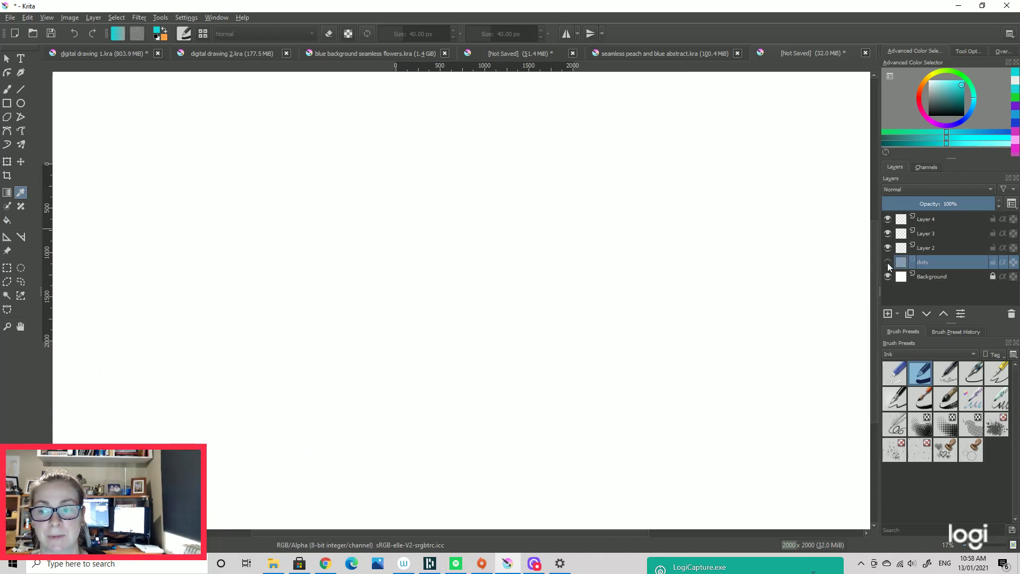
scroll(848, 258, "down", 1)
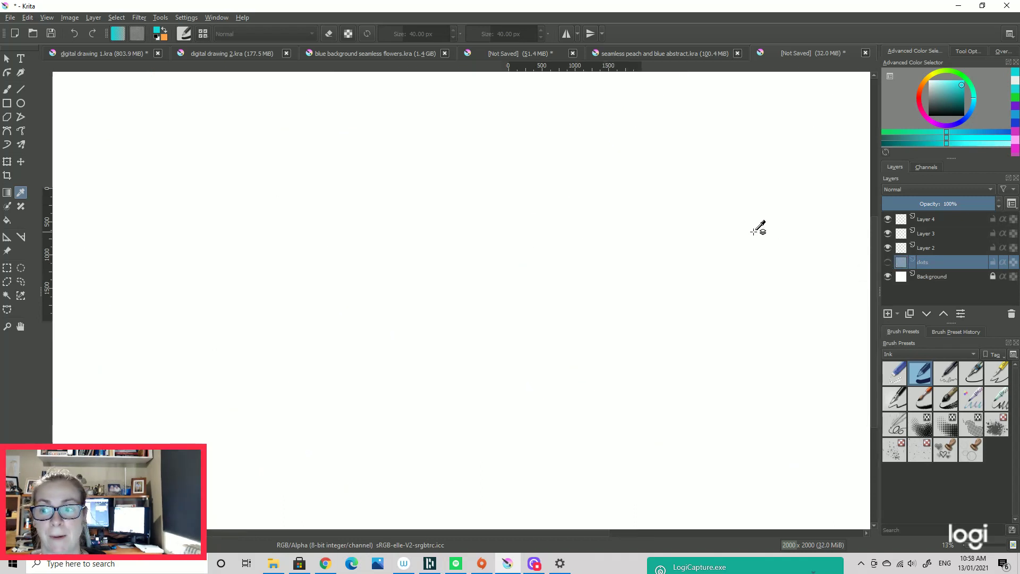
left_click(930, 249)
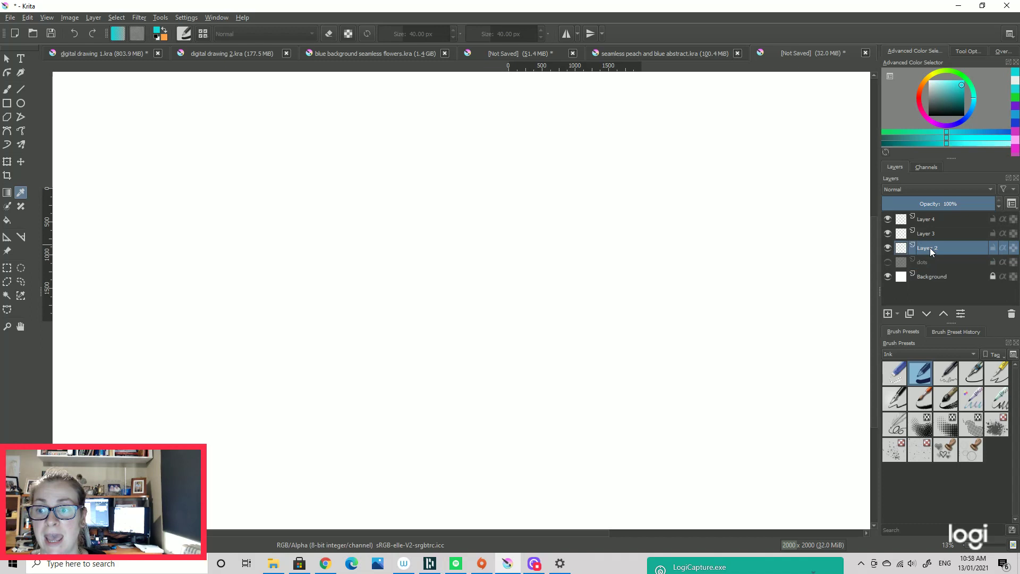
left_click(7, 89)
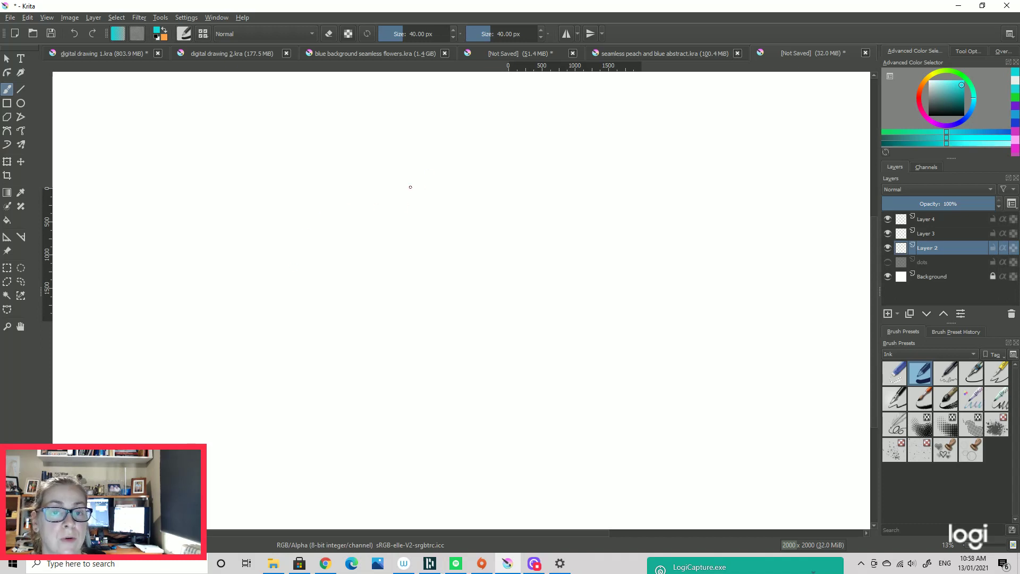
Paint a long diagonal cyan line and two zigzags, then pick the Ellipse tool in green
left_click_drag(458, 122, 569, 282)
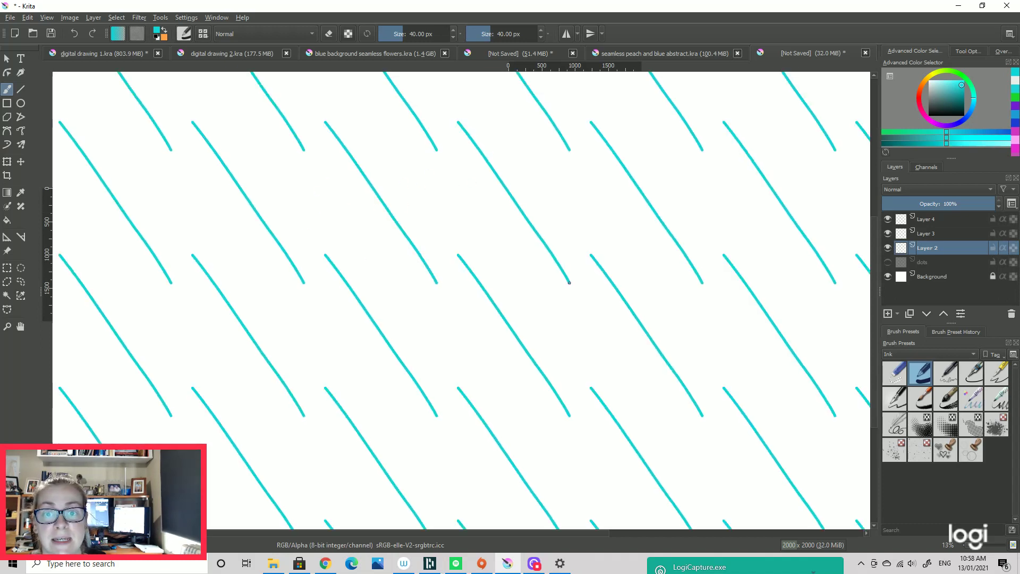
mouse_move(536, 179)
left_mouse_down()
mouse_move(564, 198)
mouse_move(563, 176)
mouse_move(581, 186)
mouse_move(606, 181)
left_mouse_up()
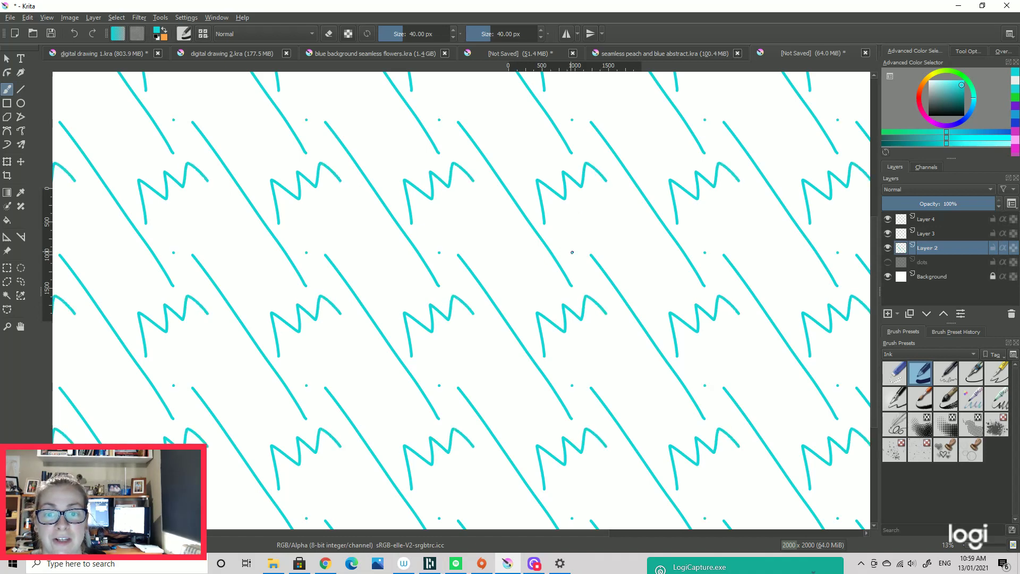
mouse_move(572, 252)
left_mouse_down()
mouse_move(563, 212)
mouse_move(589, 227)
mouse_move(587, 211)
mouse_move(608, 215)
mouse_move(607, 192)
mouse_move(632, 218)
left_mouse_up()
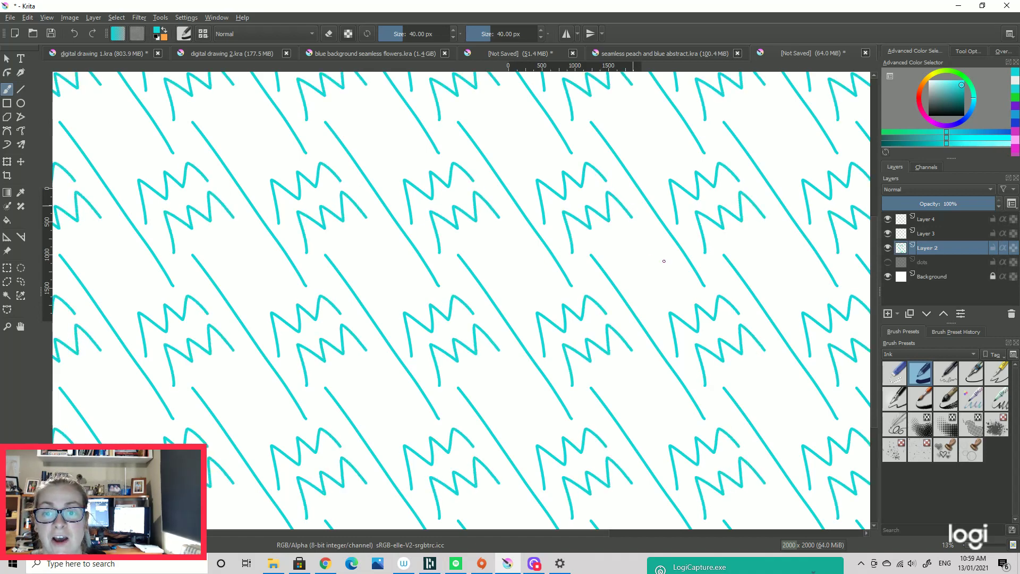
left_click(20, 103)
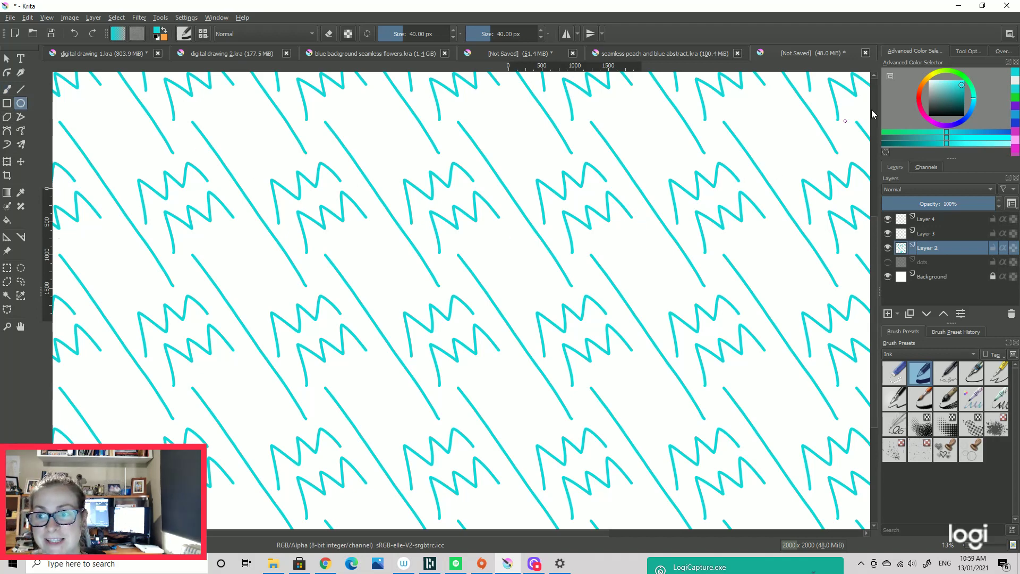
left_click(959, 78)
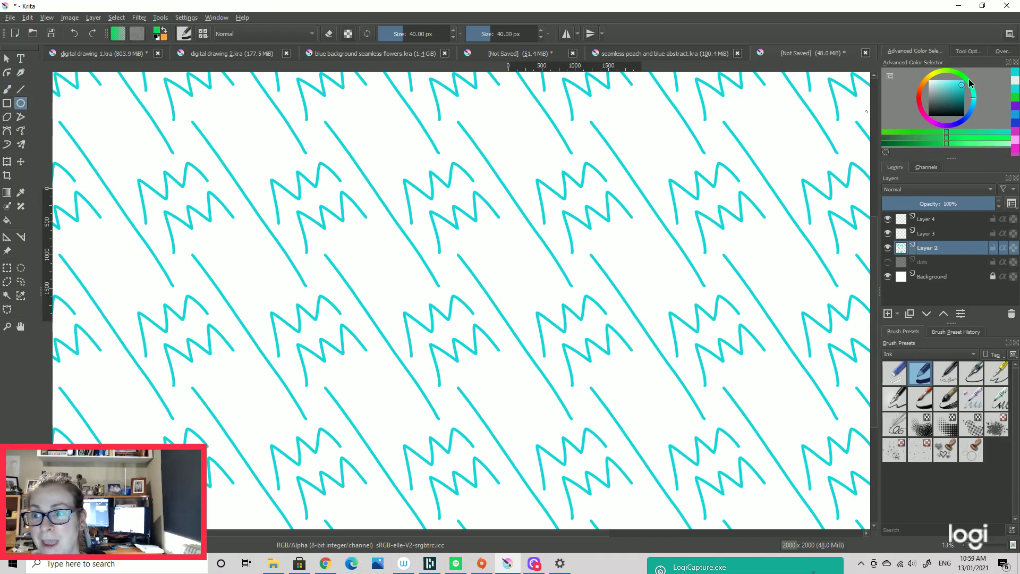
Drag out a green ellipse outline among the cyan strokes on the wrapped canvas
left_click_drag(655, 236, 614, 293)
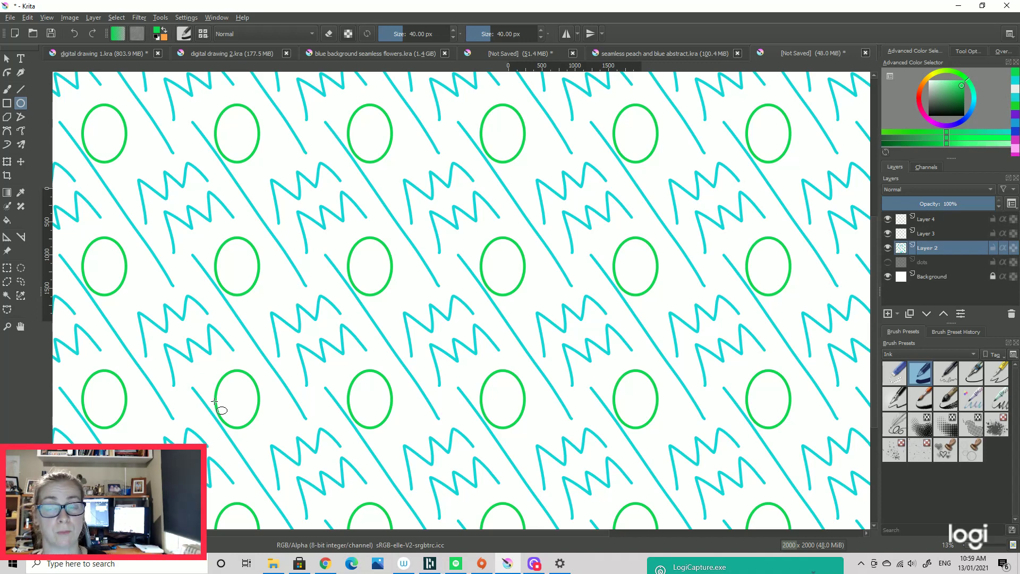
Show the blue flowers document as a single untiled tile, then return to the unsaved pattern
left_click(365, 53)
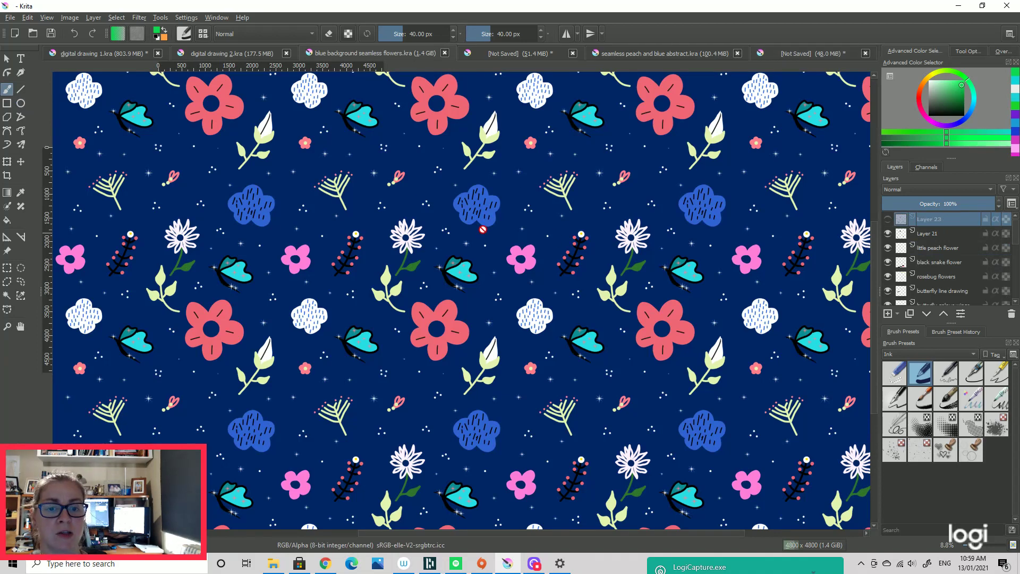
left_click(70, 17)
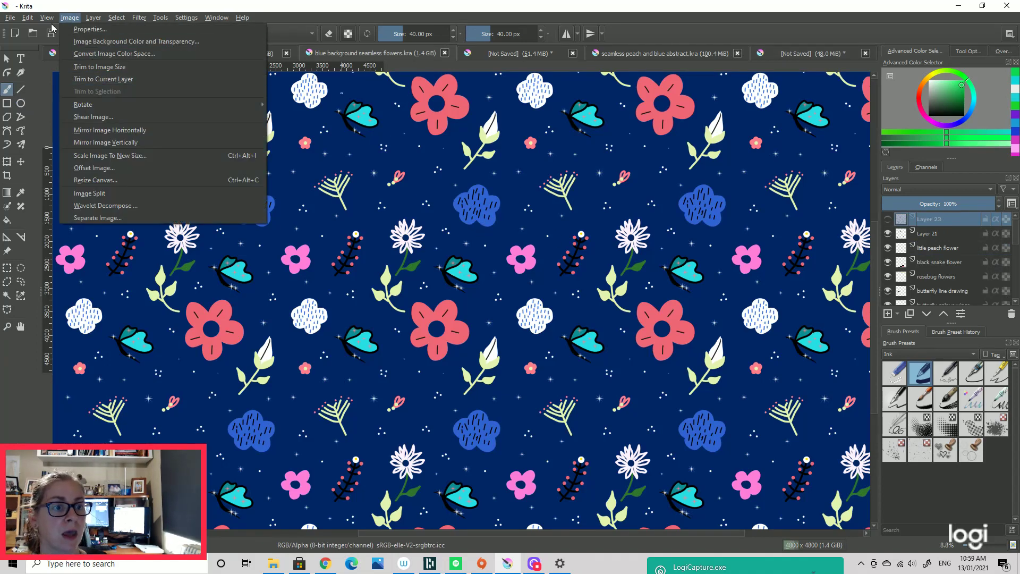
mouse_move(47, 17)
left_click(57, 54)
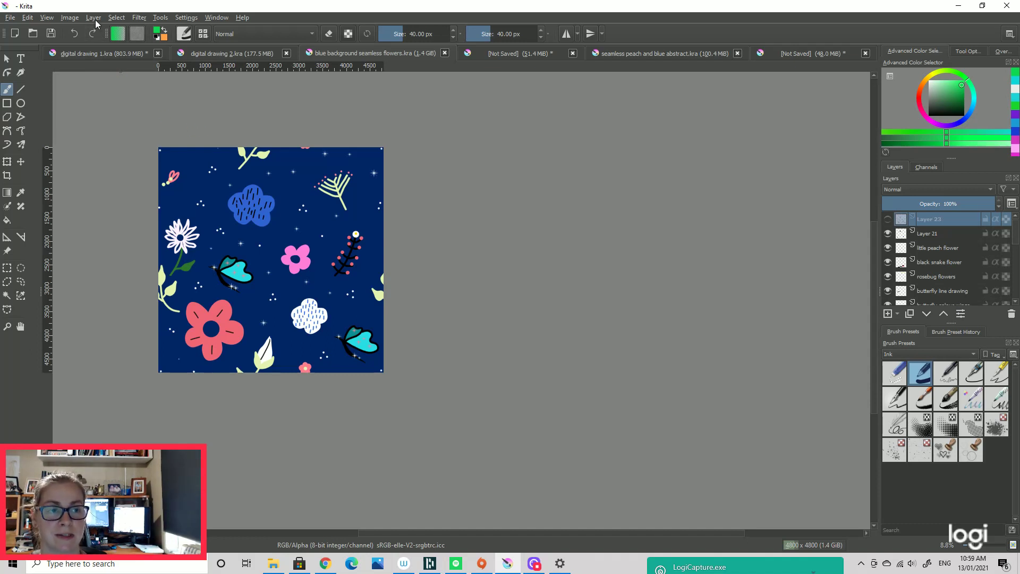
left_click(811, 53)
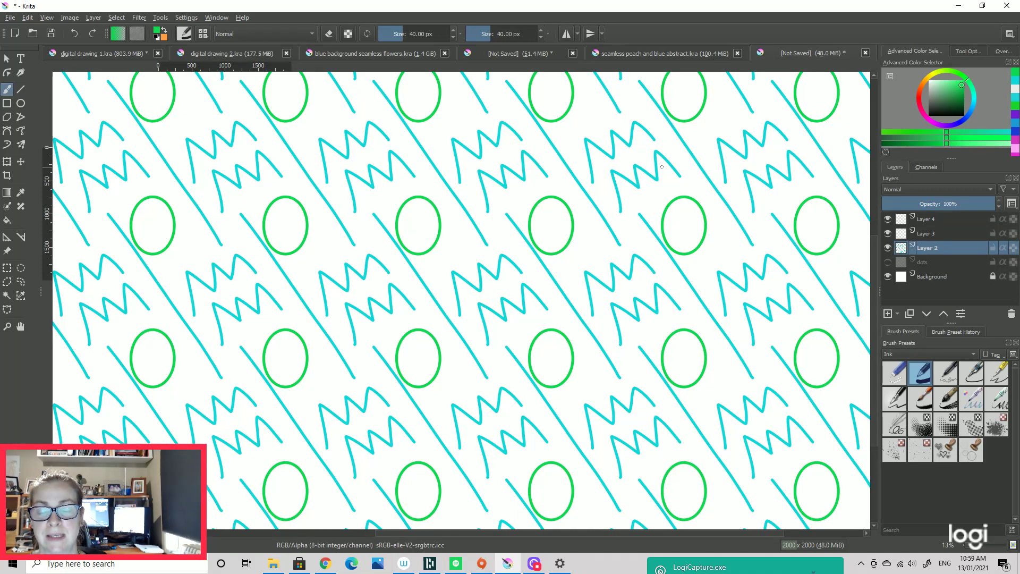
Hide Layer 2, then make Layer 3 visible and active
left_click(887, 248)
left_click(887, 234)
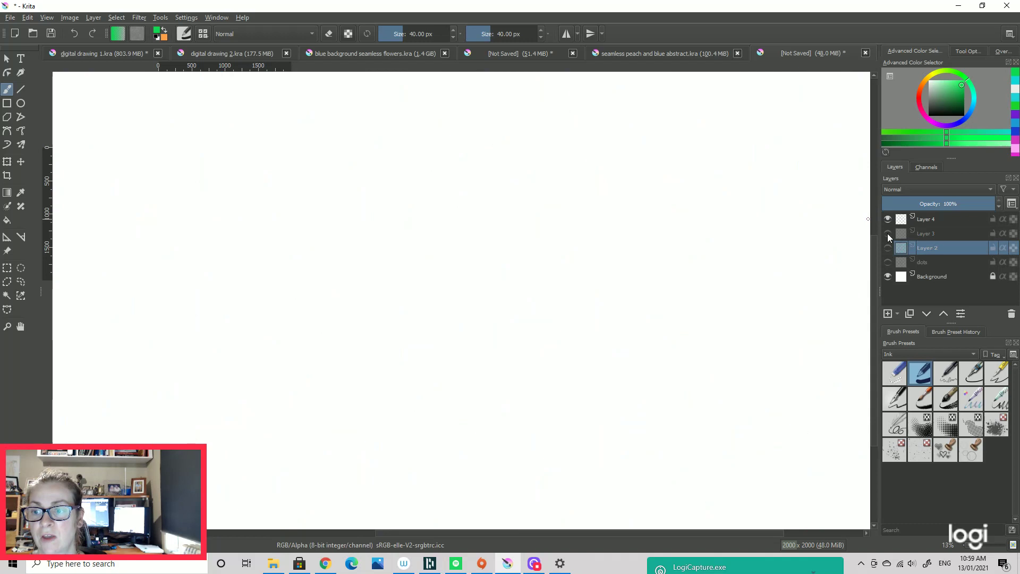
left_click(887, 234)
left_click(924, 234)
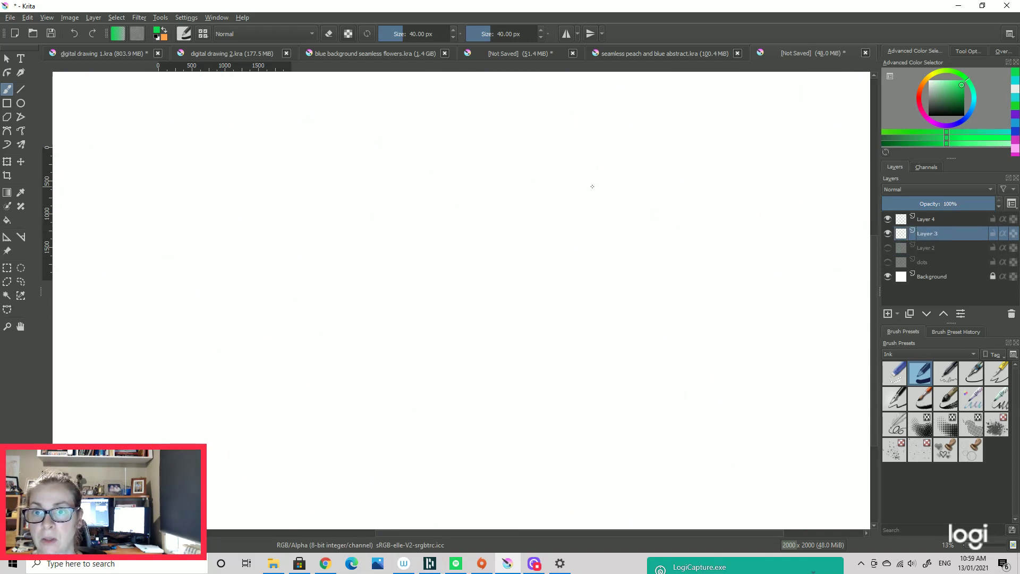
scroll(591, 184, "down", 1)
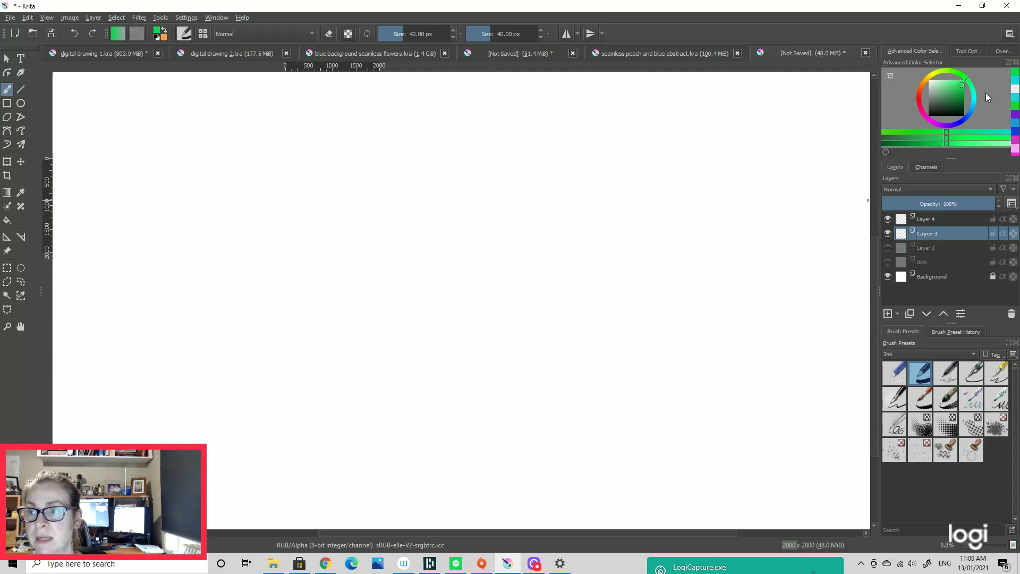
Fill Layer 3 entirely with a pale, near-white green using the Fill tool
left_click(935, 82)
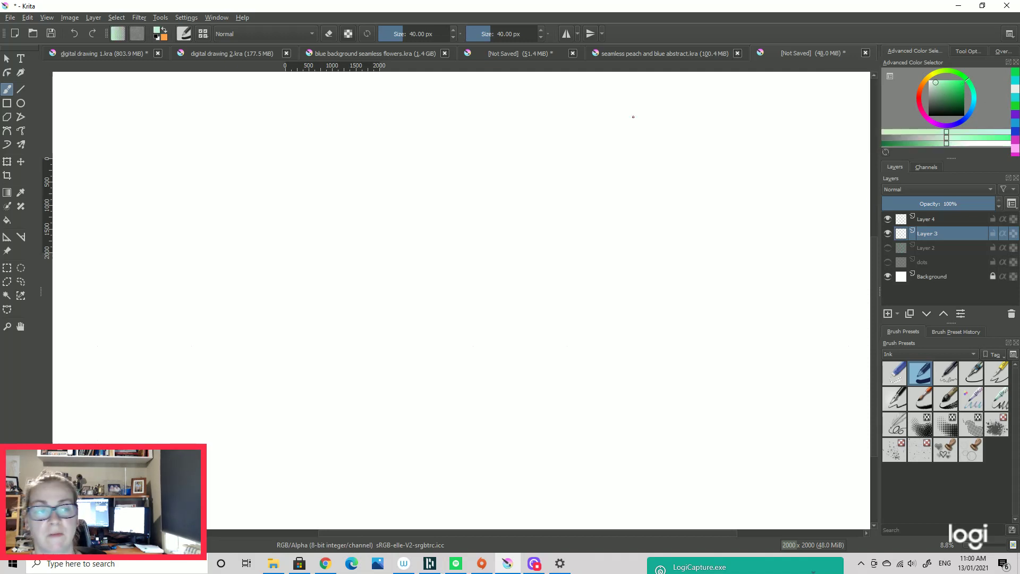
left_click(933, 85)
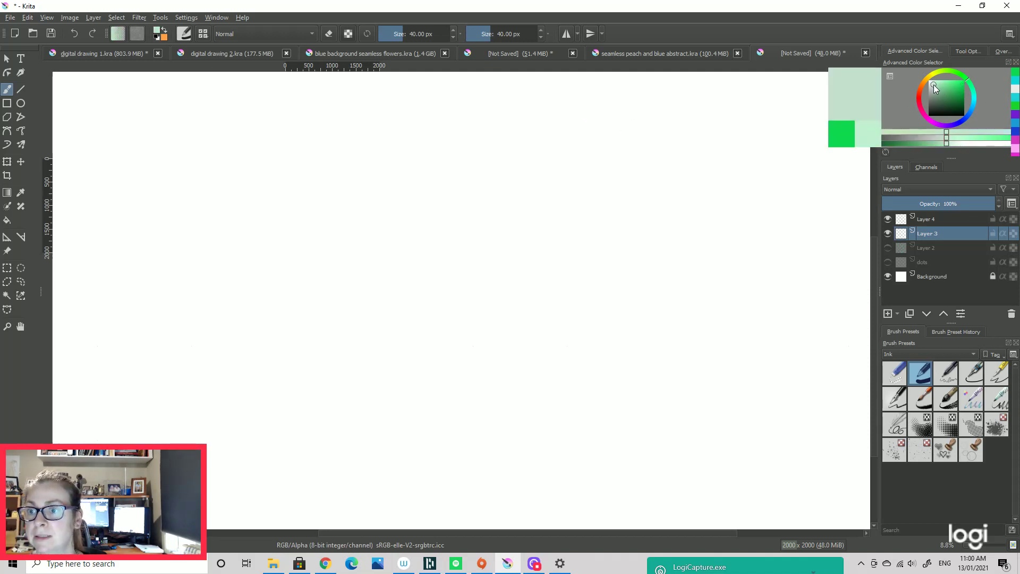
left_click(929, 81)
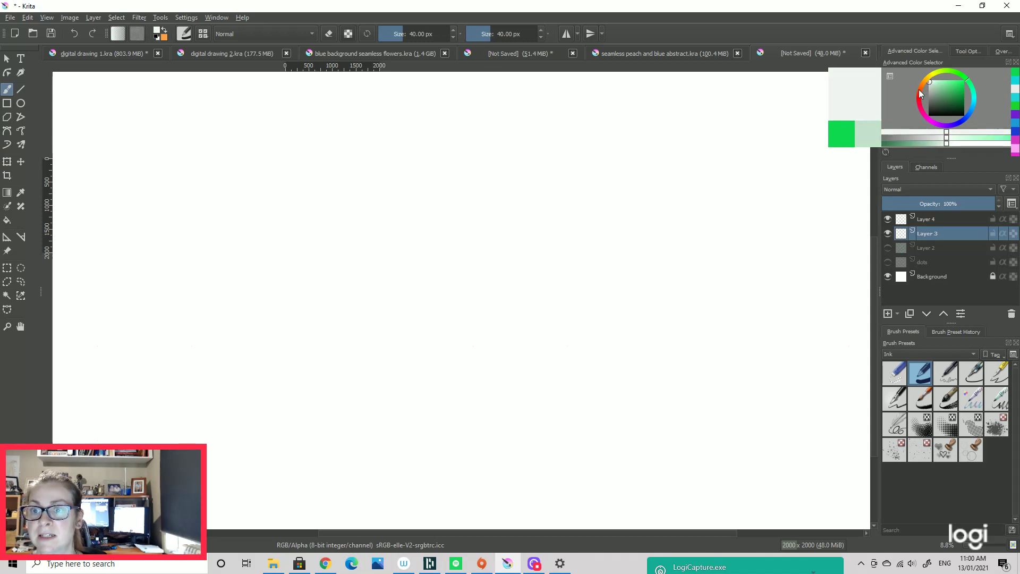
left_click(6, 219)
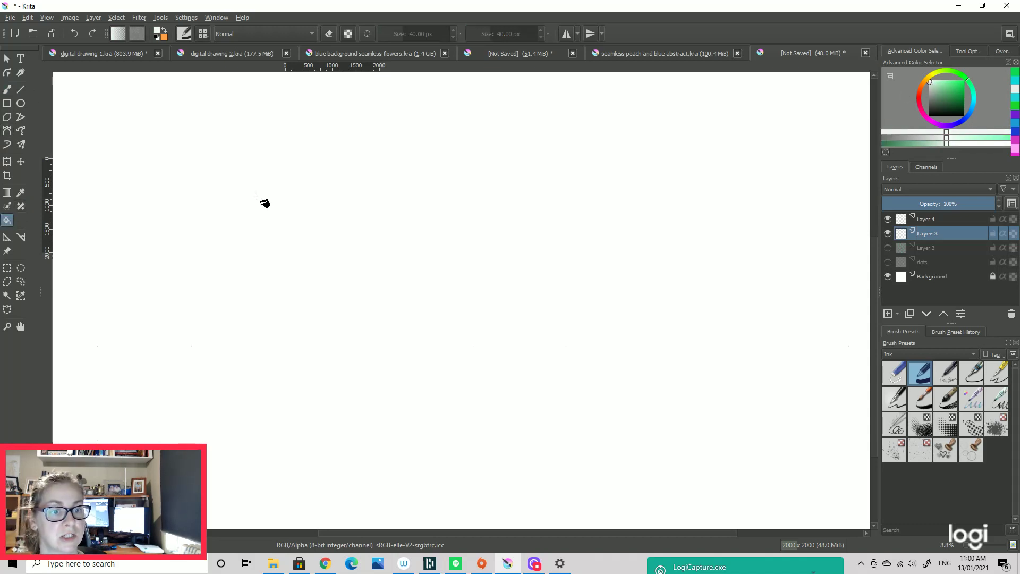
left_click(634, 191)
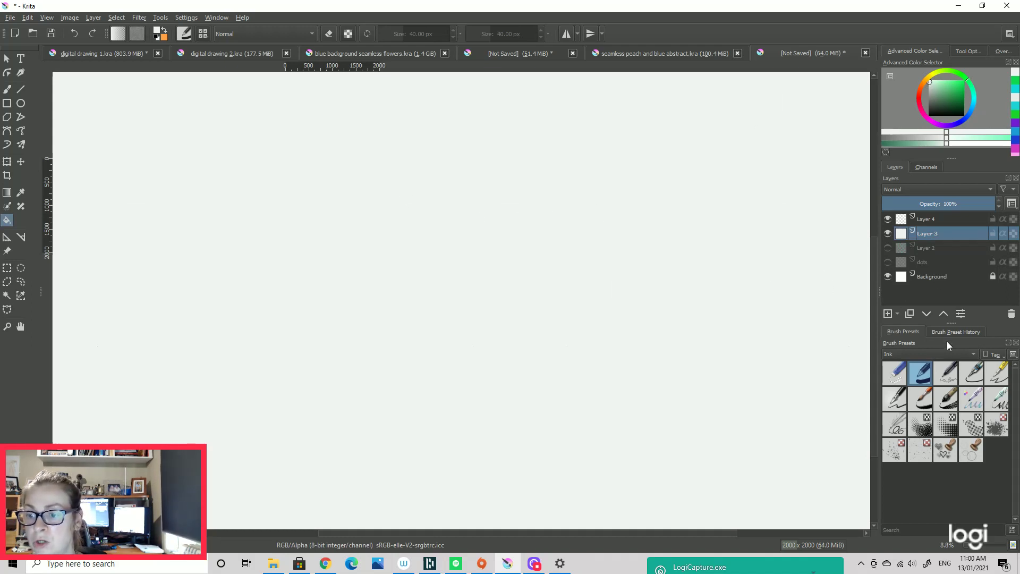
Choose a brush preset from the Textures tag and switch to the Freehand Brush
left_click(925, 354)
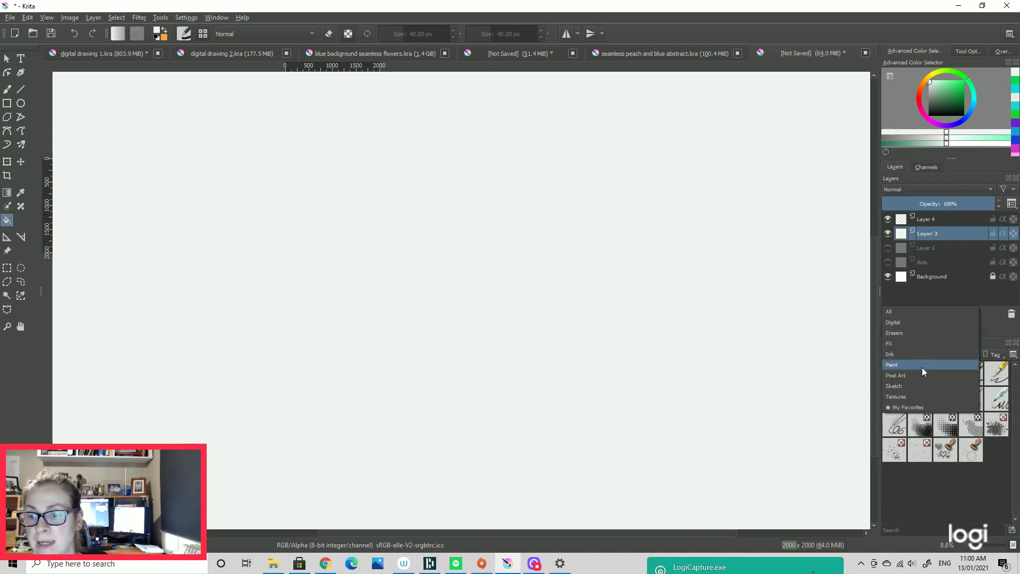
left_click(914, 397)
left_click(925, 428)
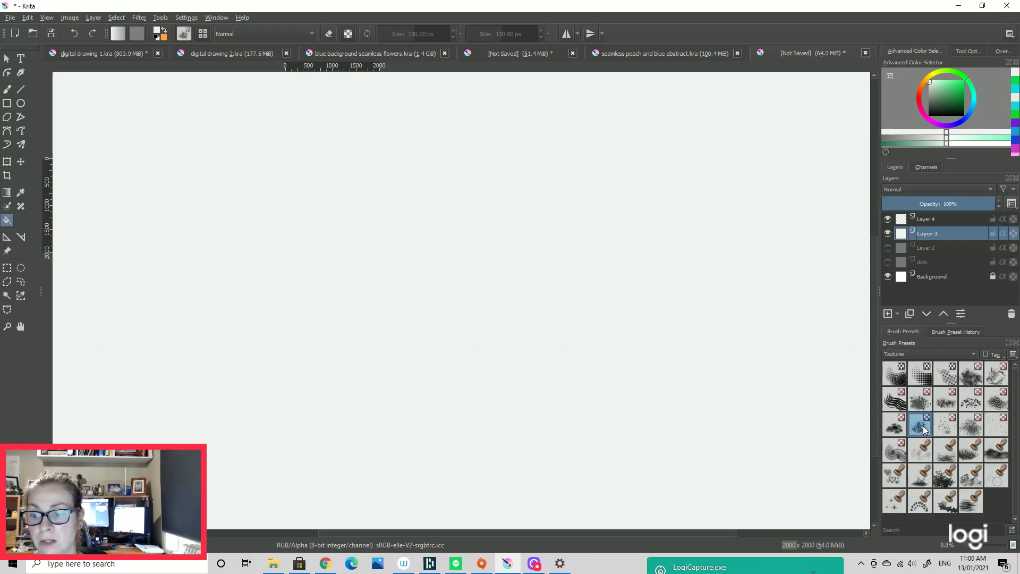
key("e")
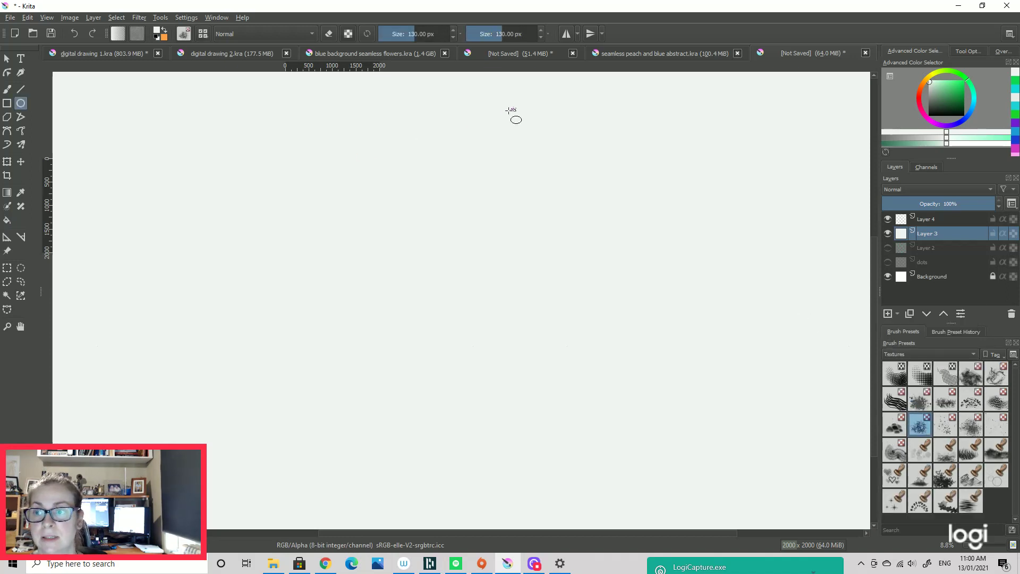
left_click(7, 89)
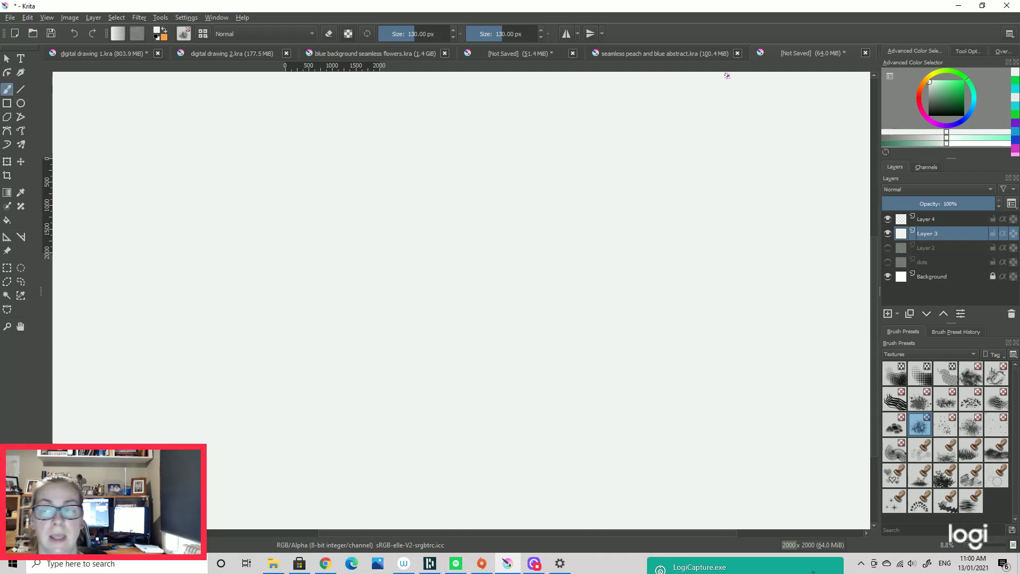
Set the painting colour to dark teal and the brush size to 261.04 px
left_click(1015, 93)
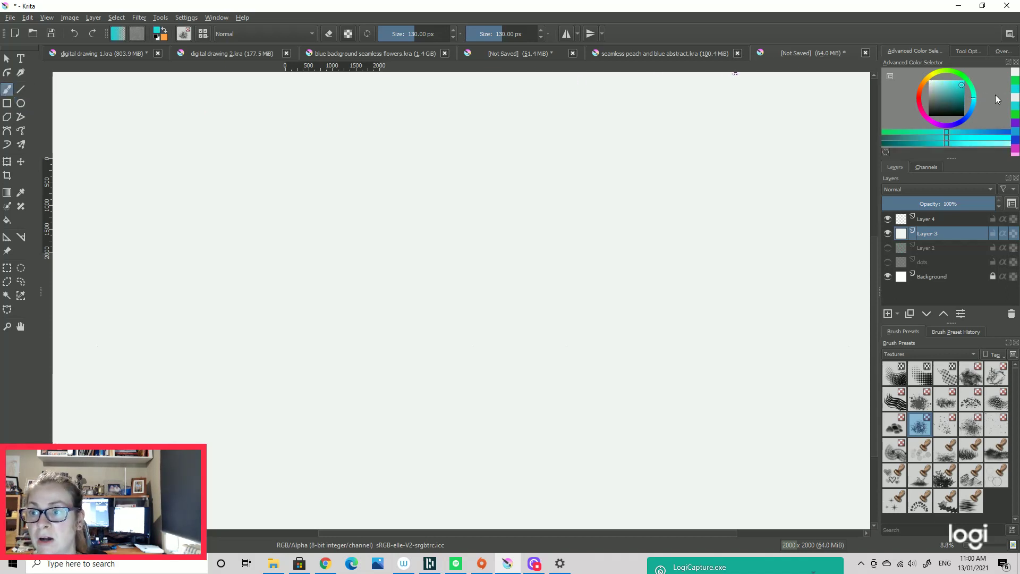
left_click(959, 108)
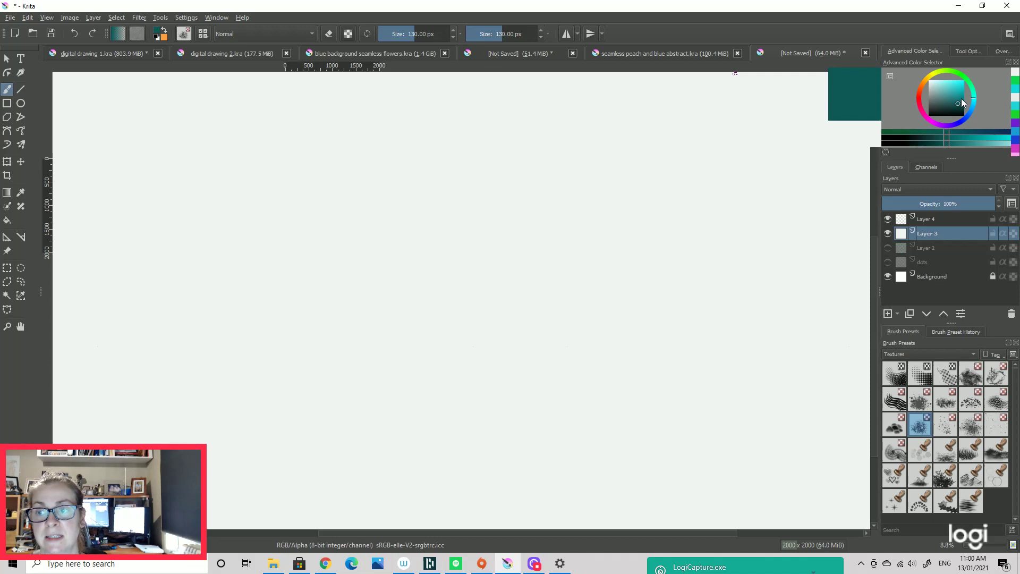
left_click(419, 34)
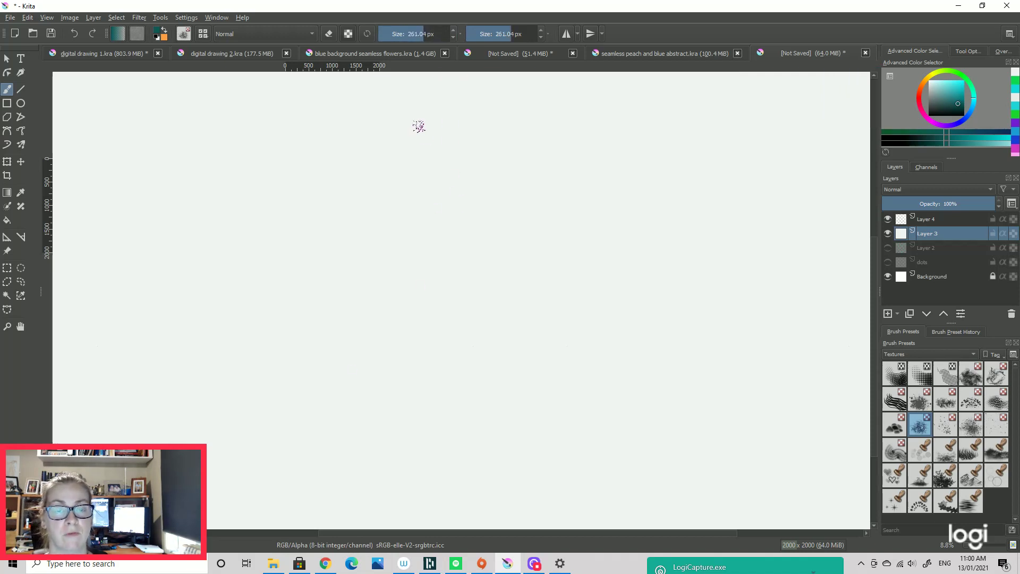
scroll(410, 157, "up", 4)
Turn Wrap Around Mode off, recentre the canvas, then turn wrap-around back on
left_click(46, 17)
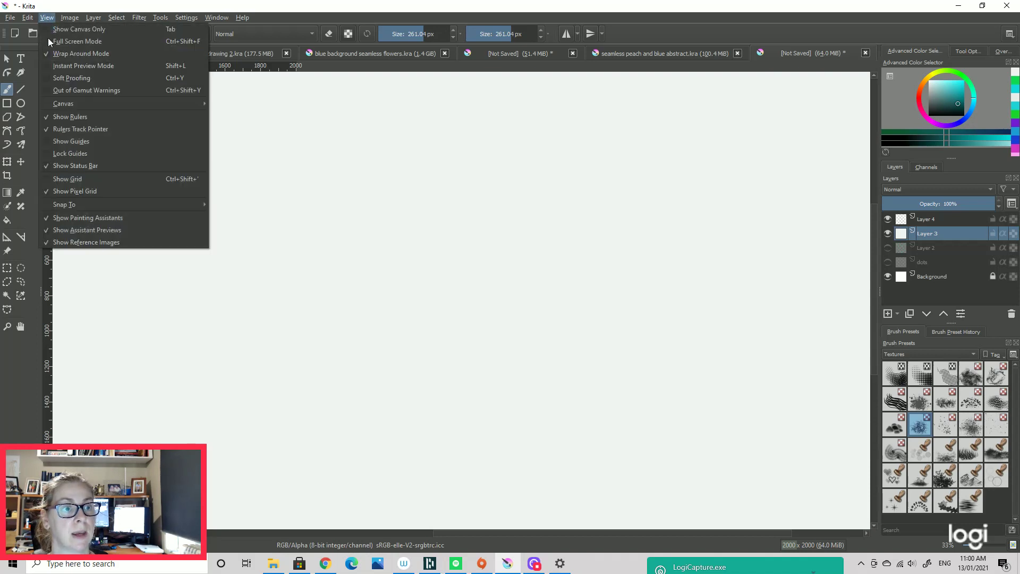
left_click(74, 50)
left_click_drag(303, 212, 648, 162)
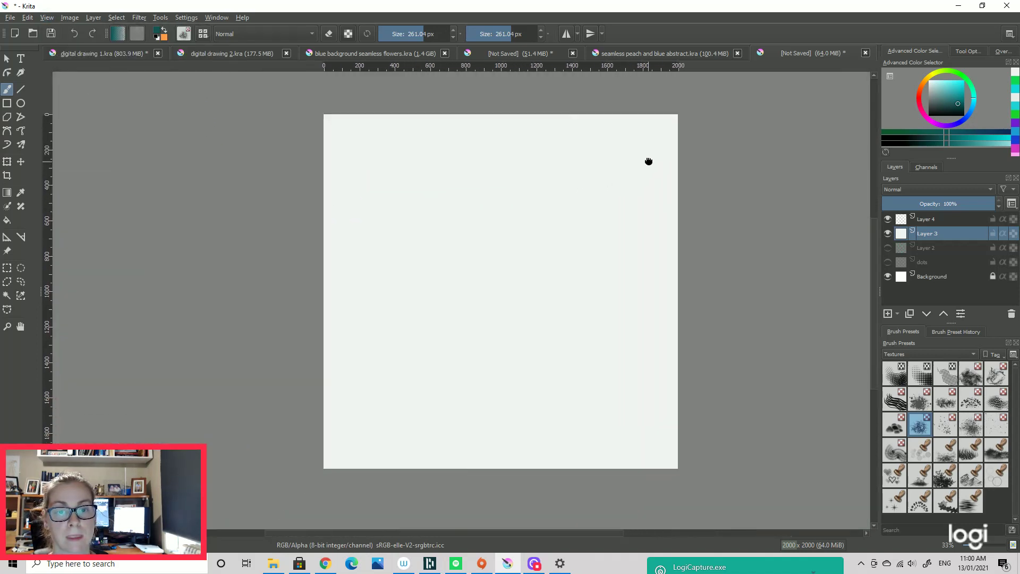
left_click(46, 18)
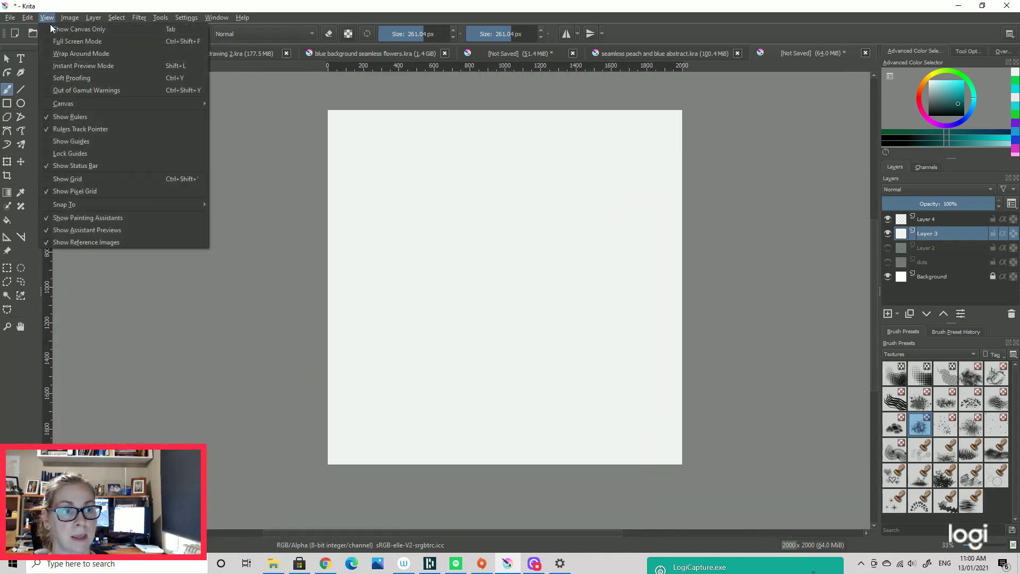
left_click(75, 53)
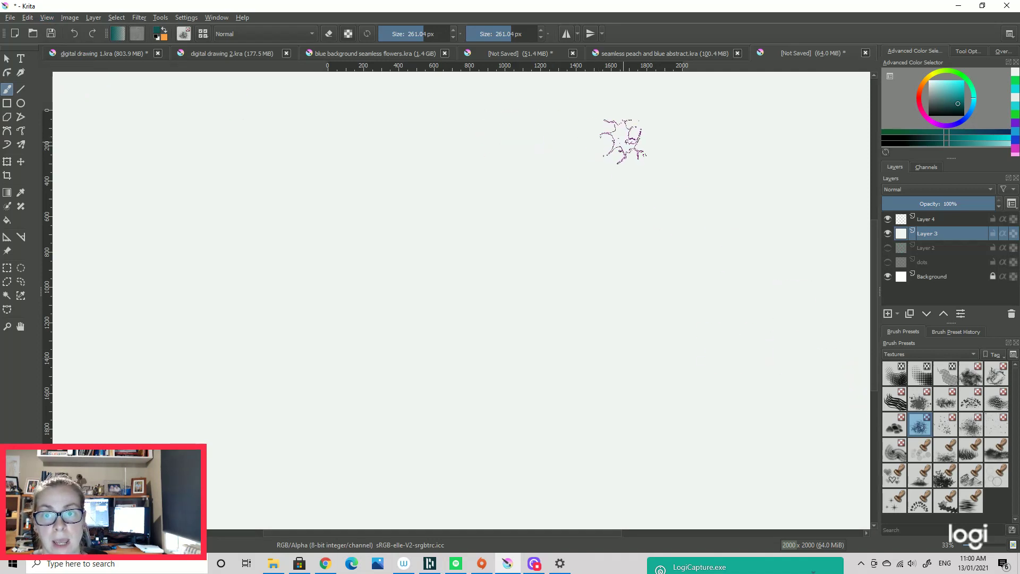
Stamp faint grey-teal texture across the tile
left_click_drag(582, 136, 608, 160)
mouse_move(626, 222)
left_mouse_down()
mouse_move(562, 254)
mouse_move(521, 147)
mouse_move(460, 240)
mouse_move(551, 282)
mouse_move(460, 260)
mouse_move(556, 237)
mouse_move(624, 374)
left_mouse_up()
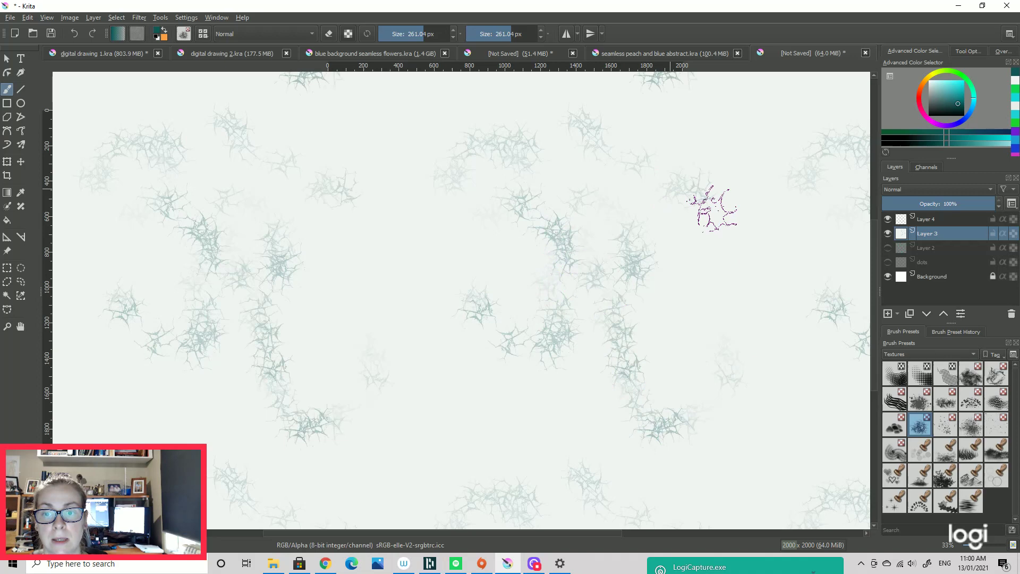
left_click(711, 207)
left_click(667, 106)
Enlarge the texture brush to 734 px and stamp large dark grey-teal patches across the tile
left_click(708, 289)
left_click(519, 87)
left_click(442, 35)
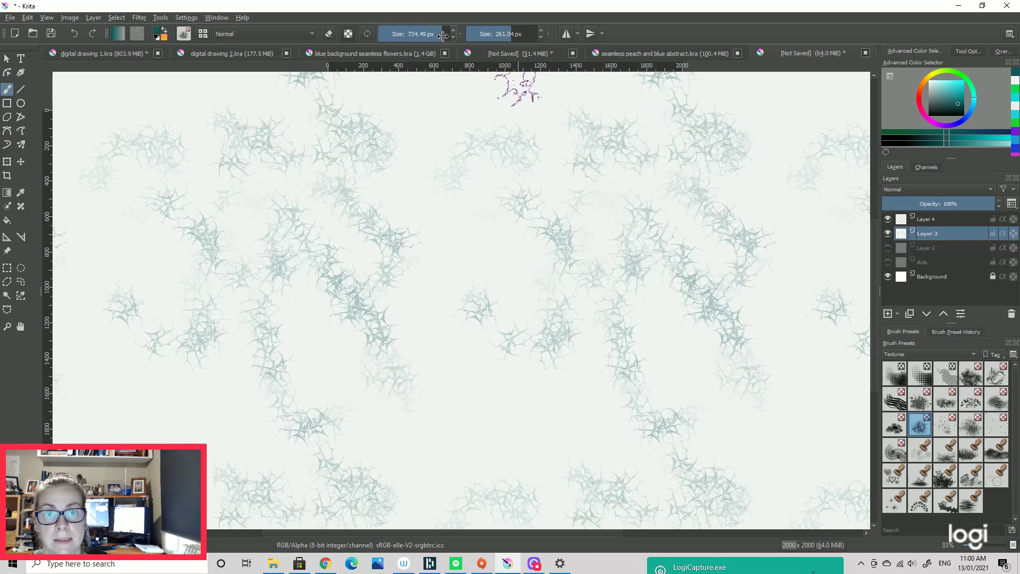
left_click(595, 138)
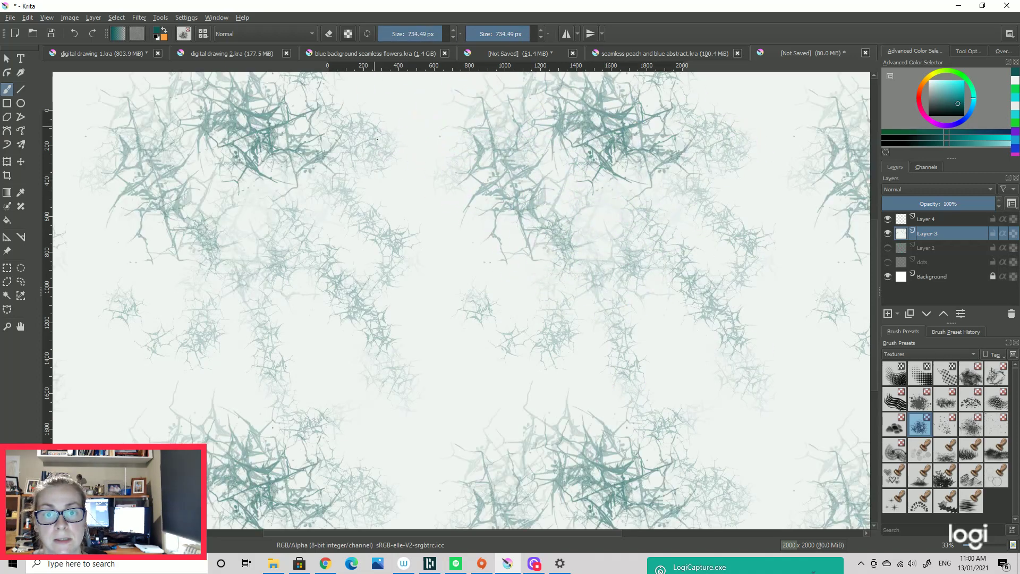
left_click(335, 350)
left_click(539, 318)
left_click(615, 330)
left_click(606, 350)
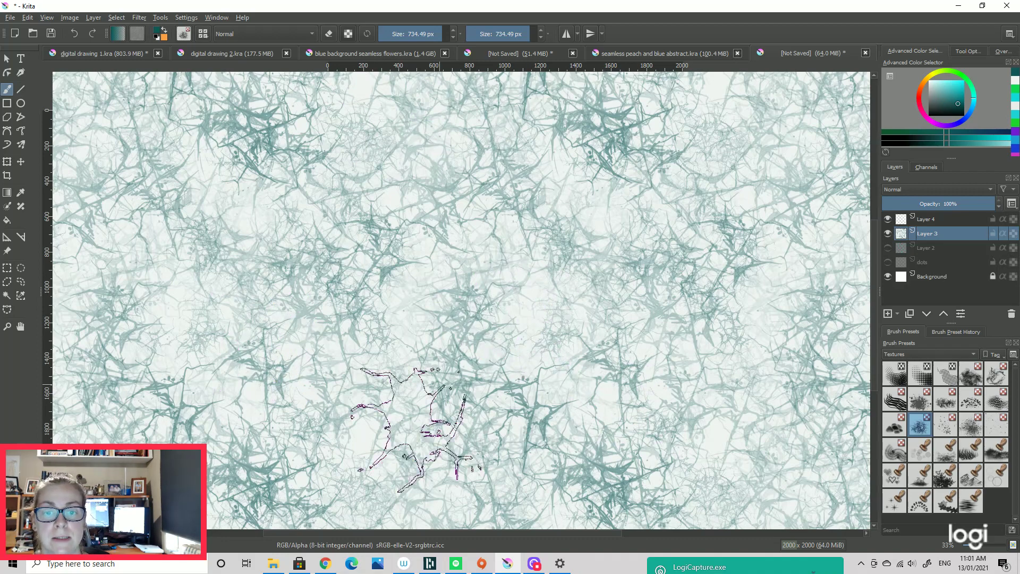
left_click(533, 297)
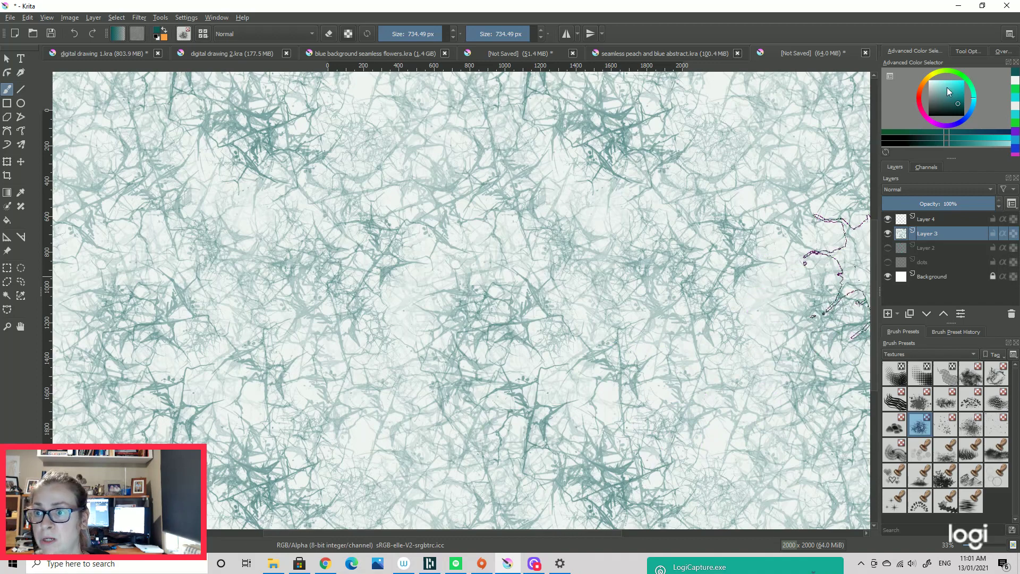
Add light teal texture across the whole tile, then paint white texture over it
left_click(953, 90)
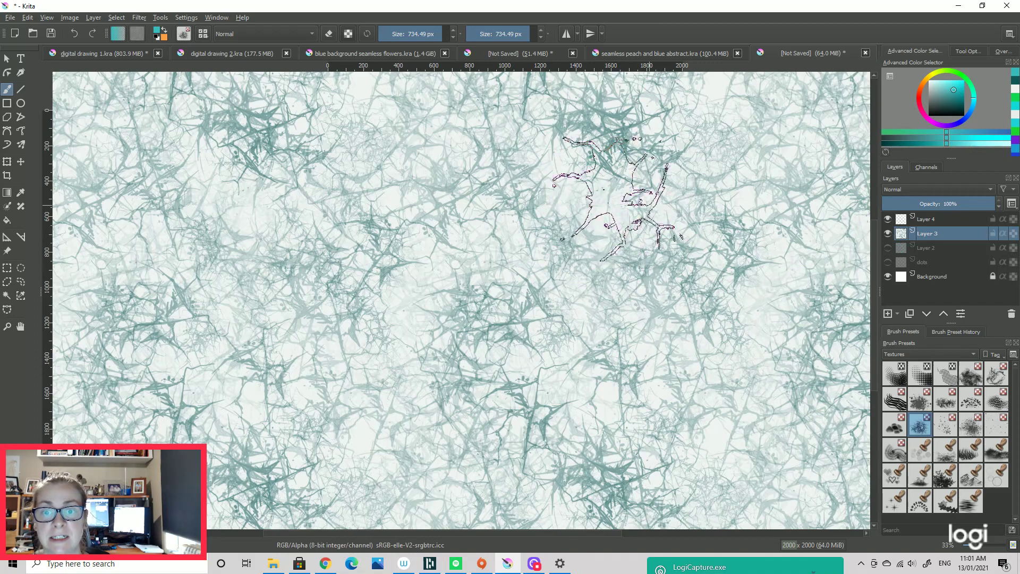
left_click(616, 196)
mouse_move(547, 273)
left_mouse_down()
mouse_move(585, 359)
mouse_move(691, 404)
left_mouse_up()
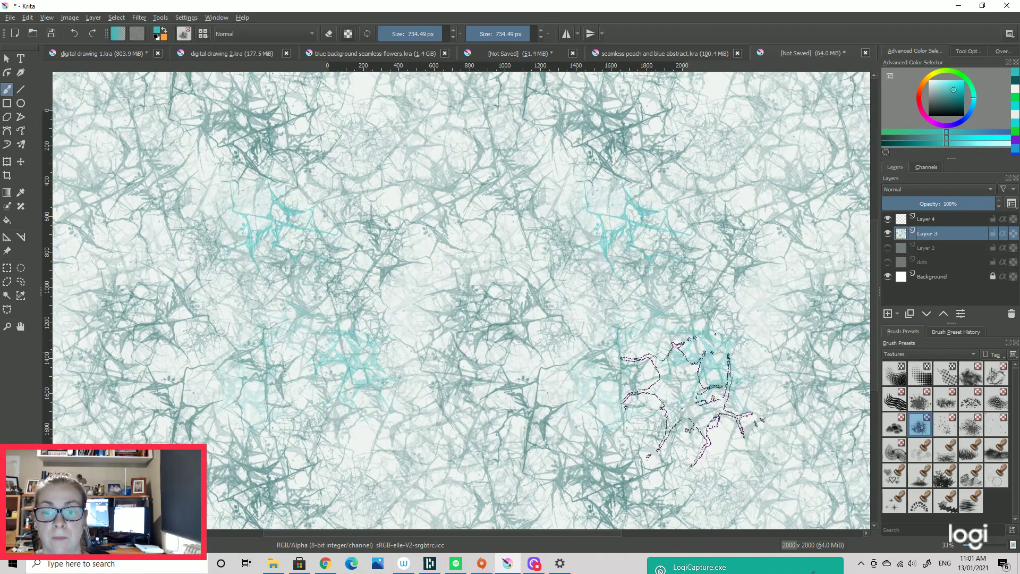
left_click(765, 199)
left_click(680, 127)
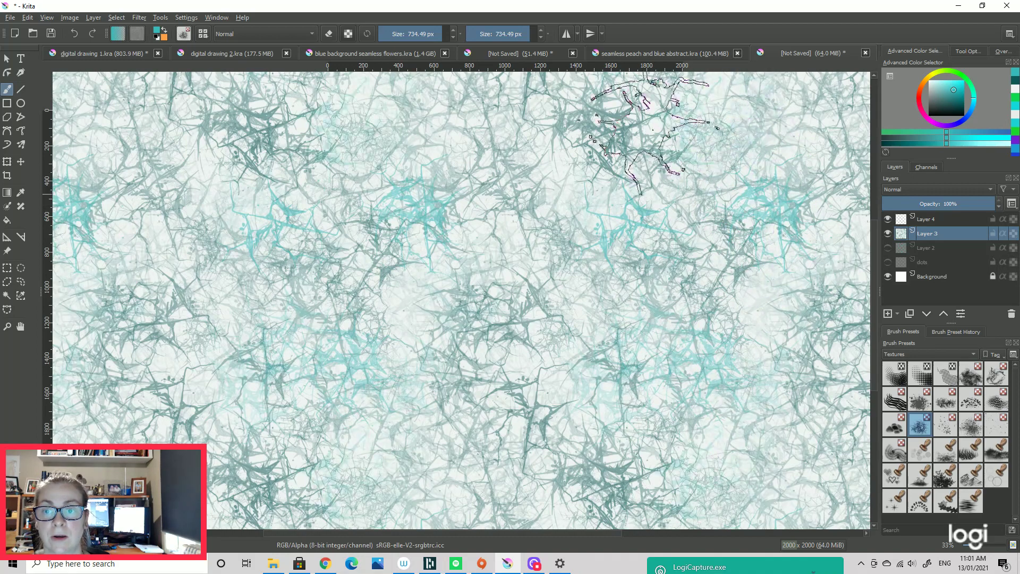
mouse_move(654, 133)
left_mouse_down()
mouse_move(467, 101)
mouse_move(489, 228)
mouse_move(432, 342)
mouse_move(680, 366)
mouse_move(585, 228)
mouse_move(584, 308)
mouse_move(376, 329)
mouse_move(527, 269)
mouse_move(383, 415)
mouse_move(375, 205)
mouse_move(395, 276)
mouse_move(836, 75)
left_mouse_up()
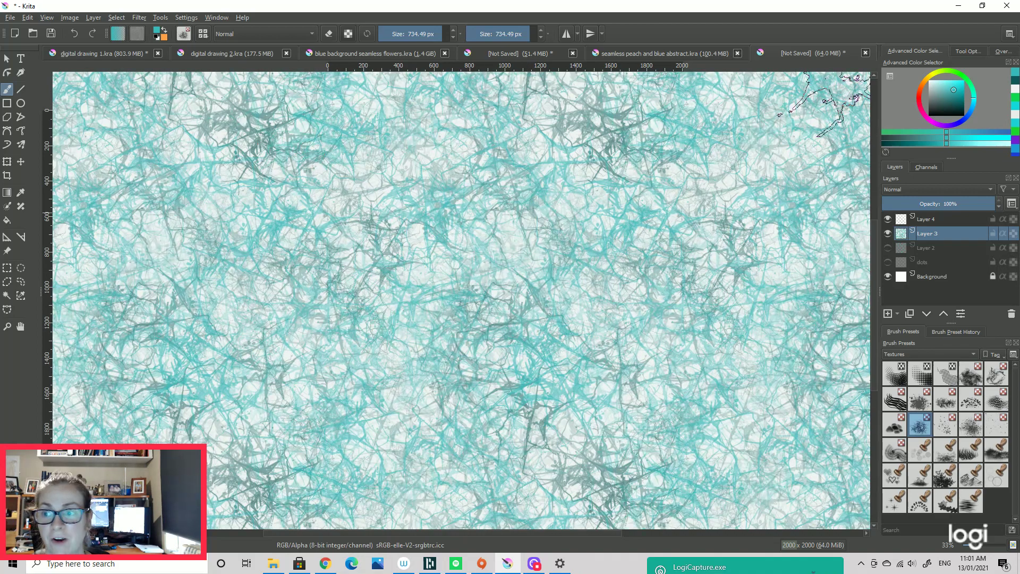
left_click_drag(952, 87, 910, 74)
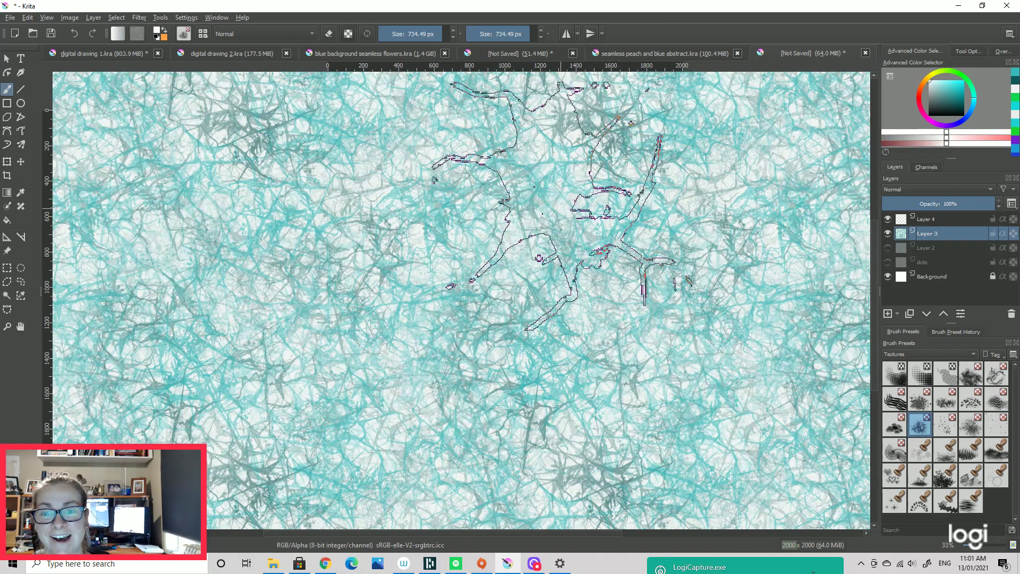
mouse_move(560, 204)
left_mouse_down()
mouse_move(680, 223)
mouse_move(432, 227)
mouse_move(531, 447)
mouse_move(324, 177)
left_mouse_up()
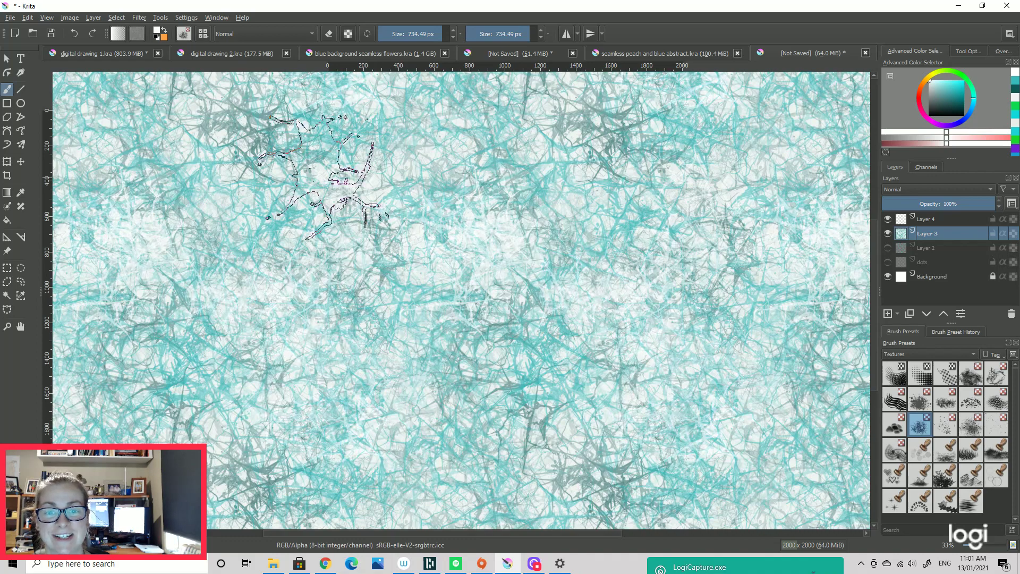
Choose a bright green, shrink the brush to 122 px and stamp small green spots
left_click(968, 87)
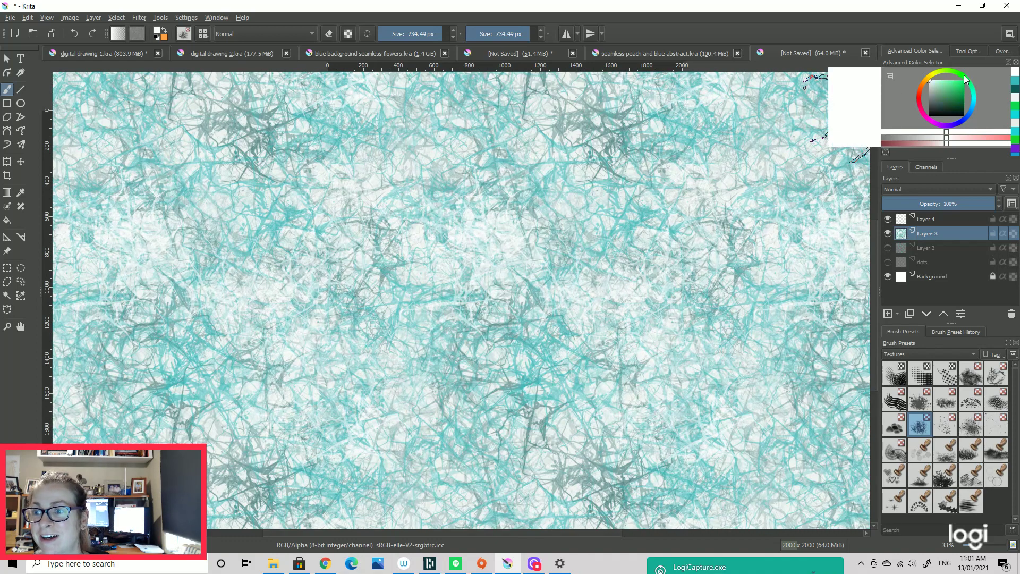
left_click(960, 87)
left_click(951, 85)
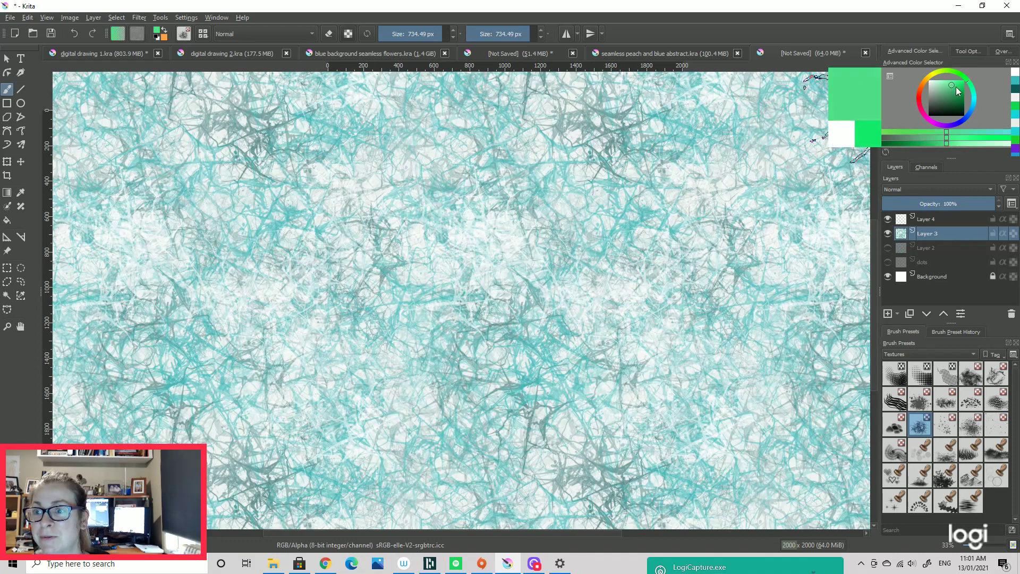
left_click(959, 84)
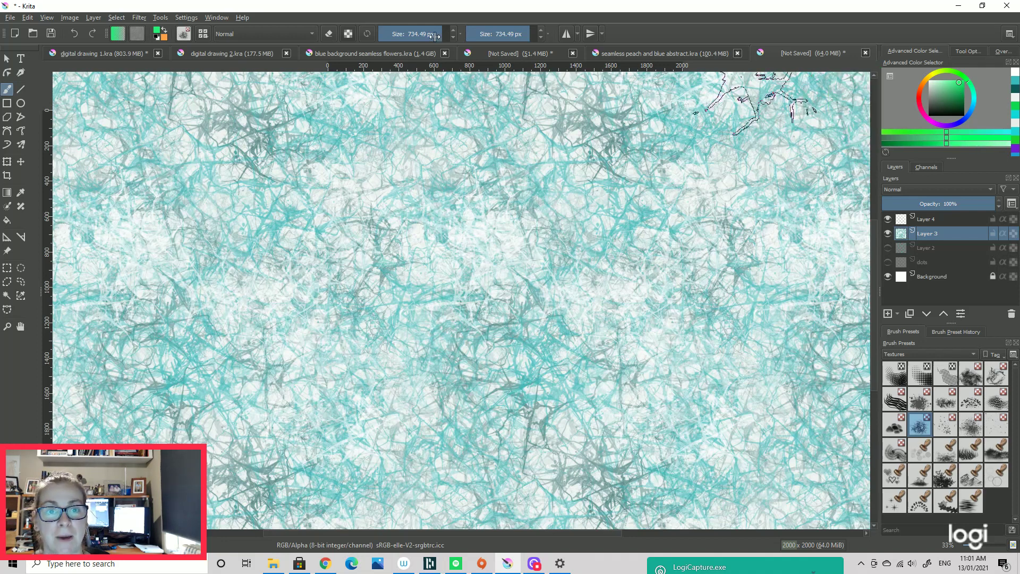
left_click_drag(434, 35, 412, 34)
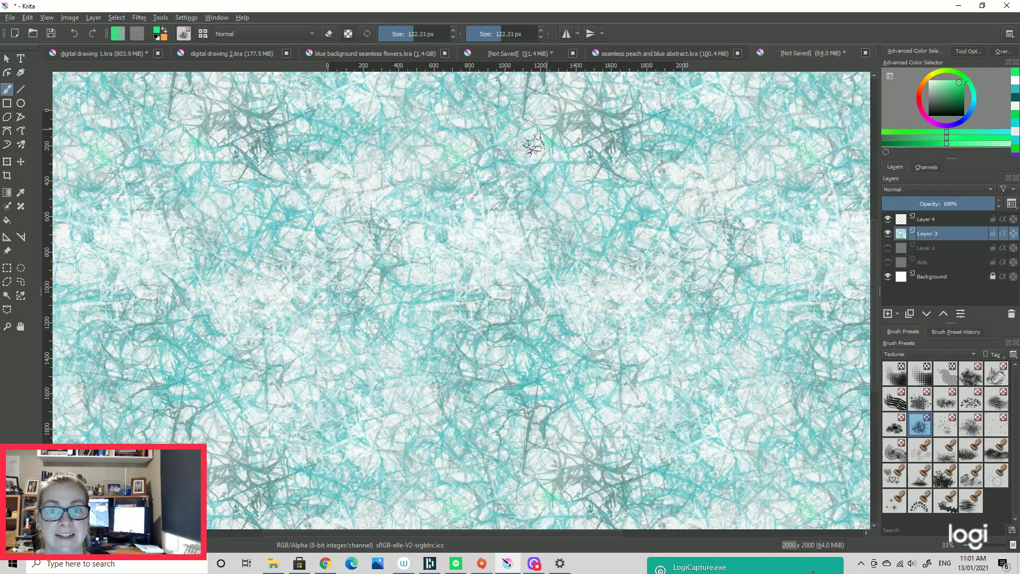
left_click(541, 106)
left_click(613, 307)
left_click(585, 271)
left_click(439, 253)
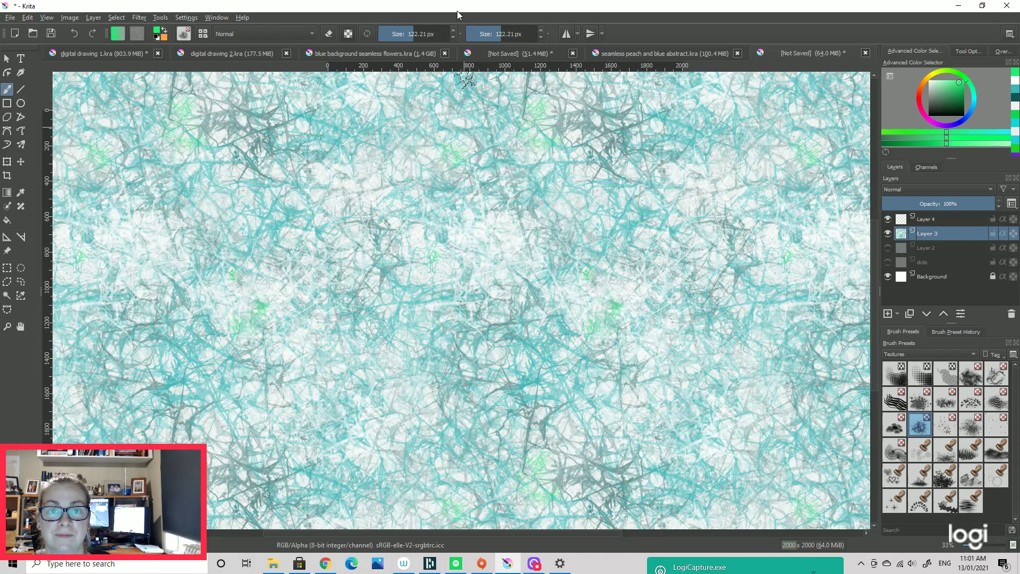
Enlarge the brush to 376 px and stamp large green texture patches
left_click(429, 34)
left_click(468, 270)
left_click(616, 207)
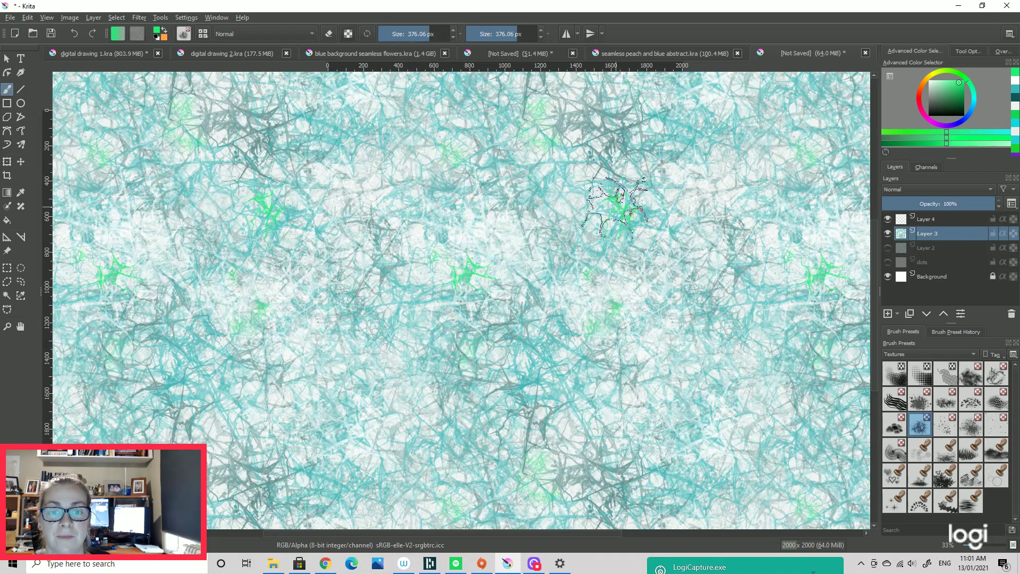
left_click(522, 245)
left_click(699, 178)
left_click(755, 417)
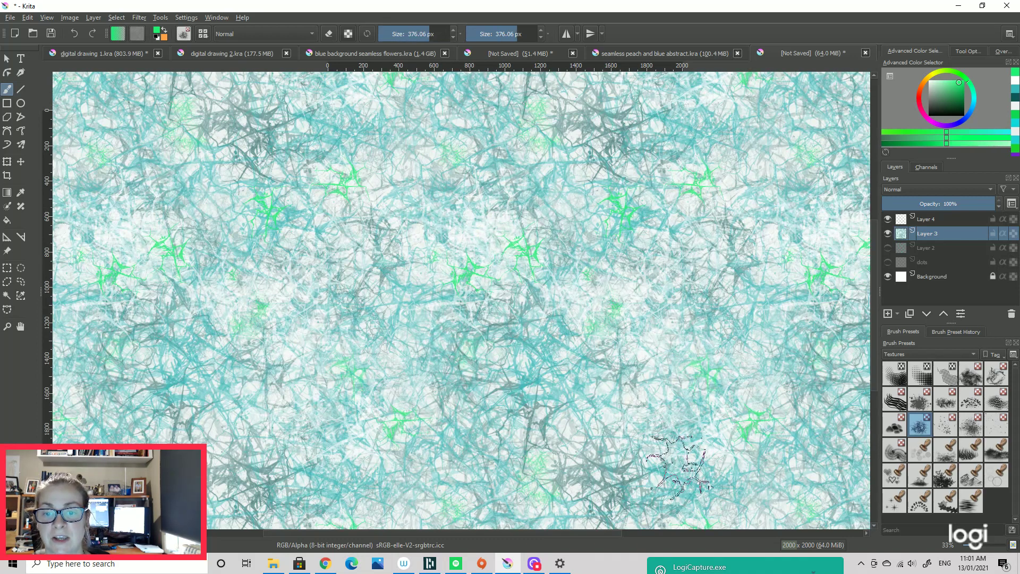
Enlarge the brush to 1000 px and stamp huge green patches near the centre
left_click(446, 34)
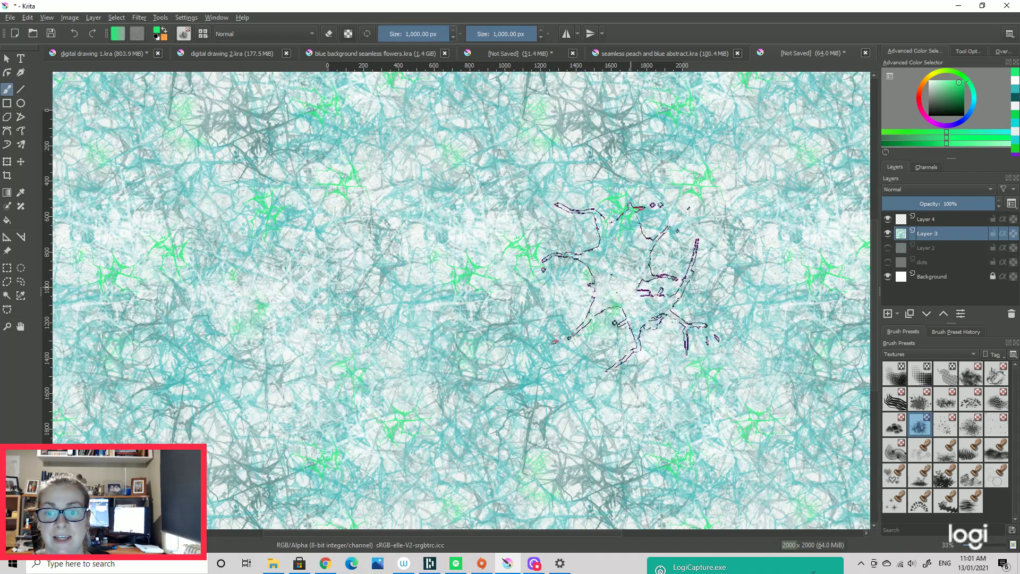
left_click(630, 287)
left_click(399, 374)
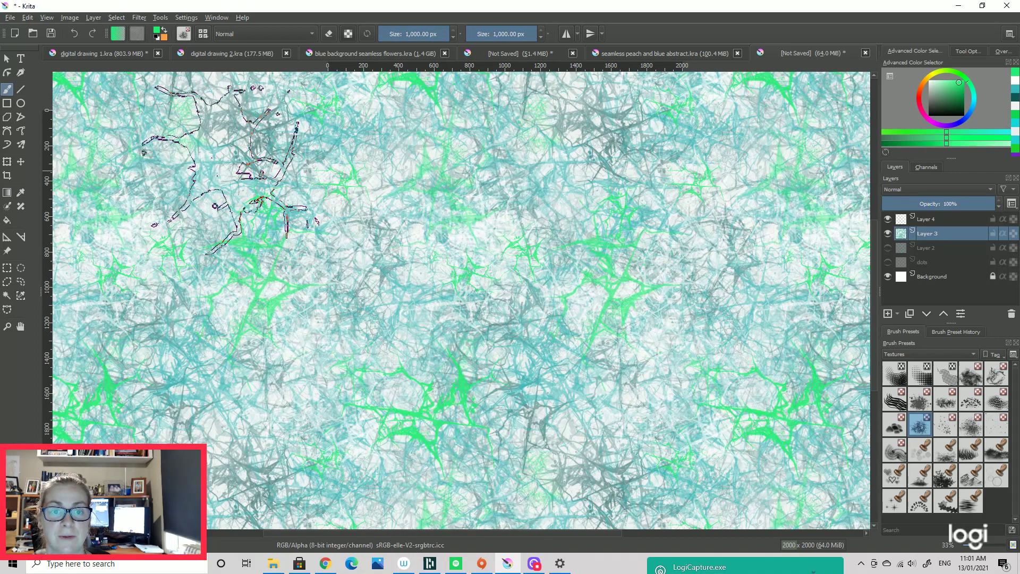
left_click(401, 321)
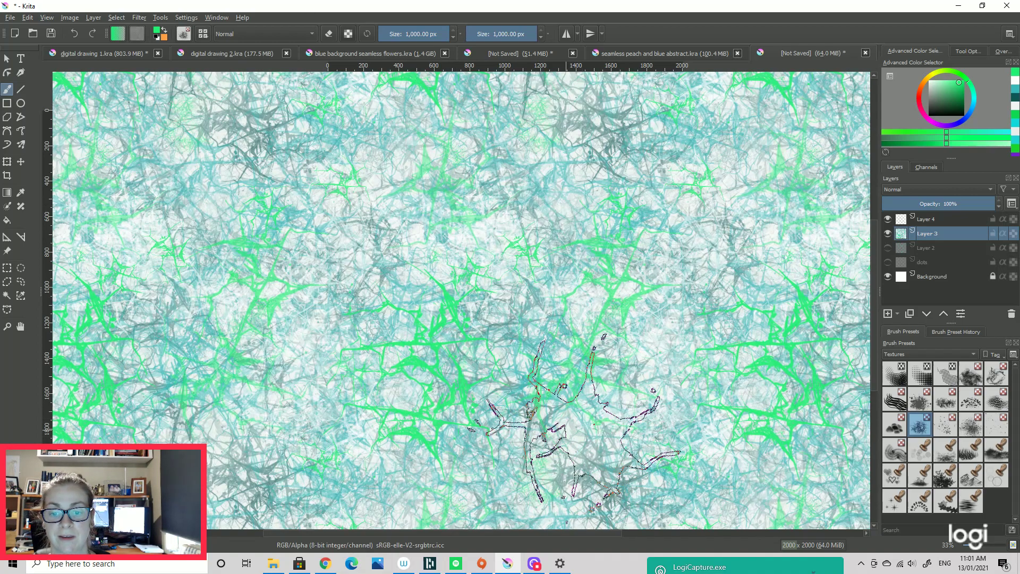
Paint teal and darker teal strokes across the tile
scroll(664, 266, "down", 2)
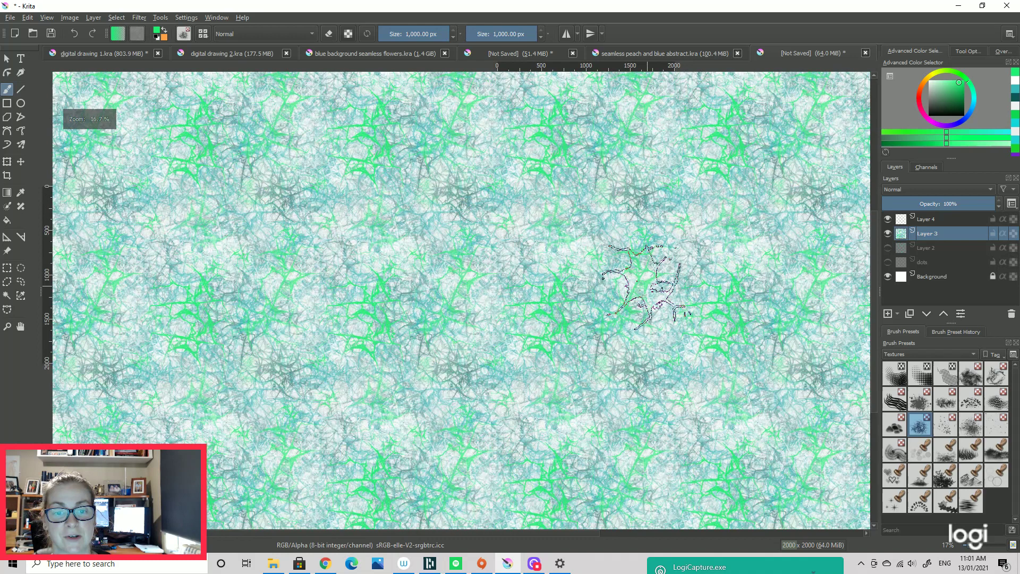
left_click(1016, 98)
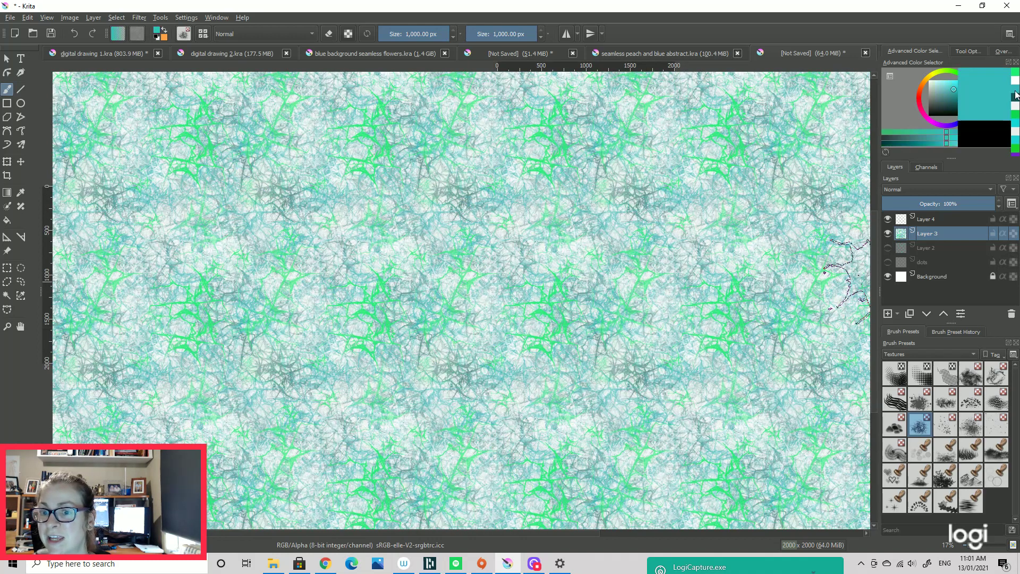
mouse_move(765, 223)
left_mouse_down()
mouse_move(734, 283)
mouse_move(723, 195)
mouse_move(632, 274)
mouse_move(739, 363)
mouse_move(674, 291)
mouse_move(695, 223)
mouse_move(703, 239)
mouse_move(674, 260)
mouse_move(650, 238)
mouse_move(625, 177)
mouse_move(579, 247)
mouse_move(509, 208)
mouse_move(456, 138)
mouse_move(448, 274)
mouse_move(478, 351)
left_mouse_up()
left_click(958, 103)
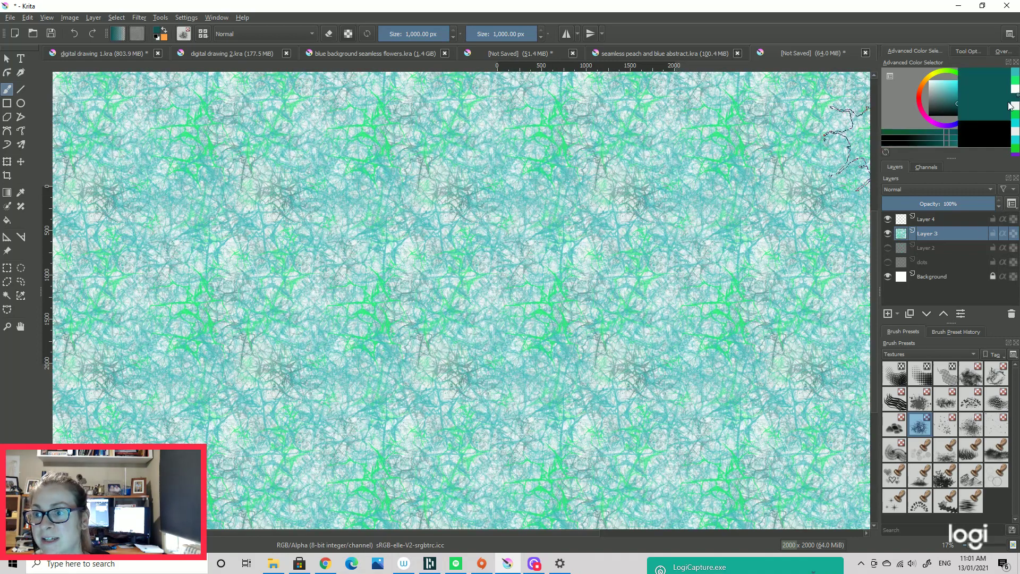
mouse_move(786, 245)
left_mouse_down()
mouse_move(775, 202)
mouse_move(794, 345)
mouse_move(653, 202)
mouse_move(659, 356)
mouse_move(531, 297)
mouse_move(452, 340)
mouse_move(420, 202)
mouse_move(386, 202)
mouse_move(433, 355)
mouse_move(409, 340)
mouse_move(591, 262)
mouse_move(598, 470)
mouse_move(611, 415)
mouse_move(685, 367)
mouse_move(707, 303)
mouse_move(674, 266)
mouse_move(552, 292)
mouse_move(696, 127)
mouse_move(664, 212)
mouse_move(680, 271)
mouse_move(579, 319)
mouse_move(626, 159)
mouse_move(664, 154)
mouse_move(712, 196)
mouse_move(500, 303)
mouse_move(847, 340)
left_mouse_up()
Switch to a different texture brush and paint small light teal dabs
left_click(939, 87)
left_click(931, 86)
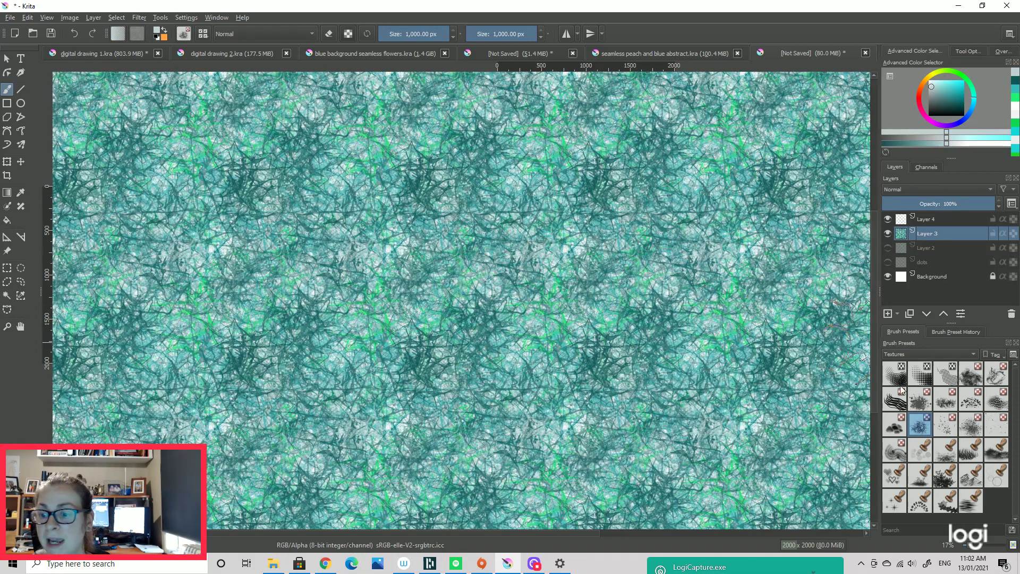
left_click(921, 450)
left_click_drag(668, 338, 329, 196)
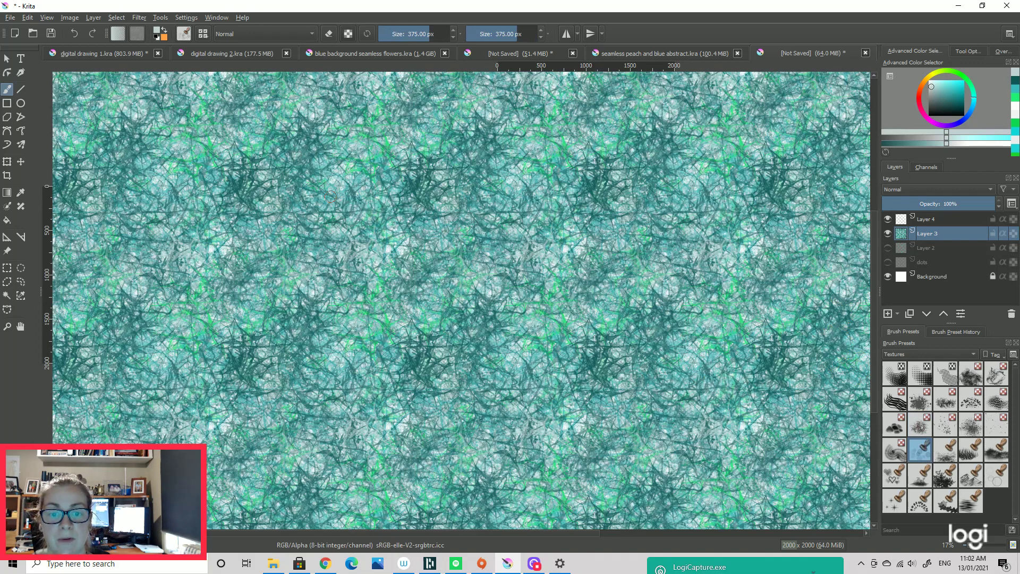
Set the brush to 1000 px and stamp dark teal circular dabs across the tile
left_click(931, 111)
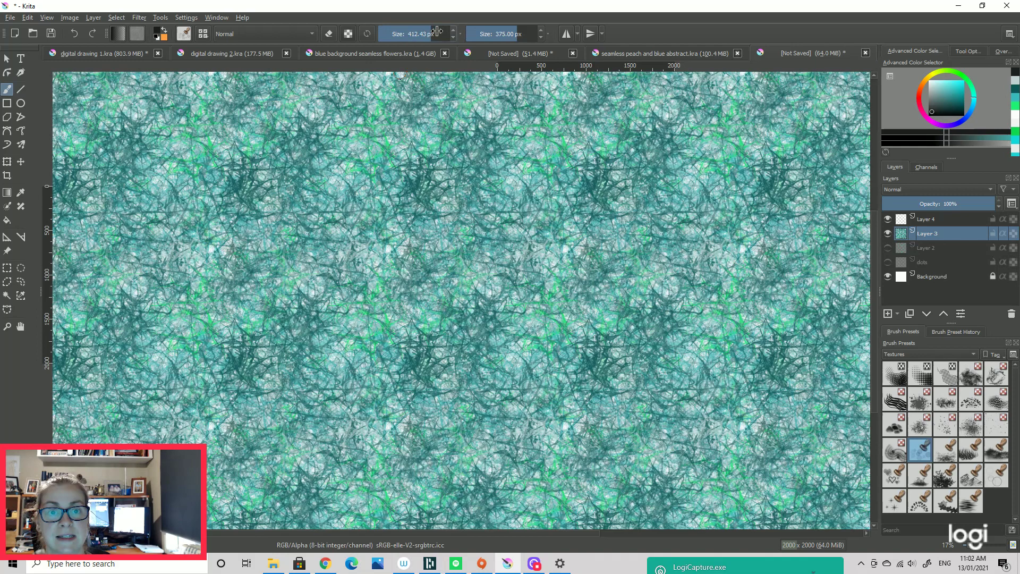
left_click_drag(414, 33, 449, 34)
mouse_move(554, 321)
left_mouse_down()
mouse_move(481, 260)
mouse_move(506, 242)
left_mouse_up()
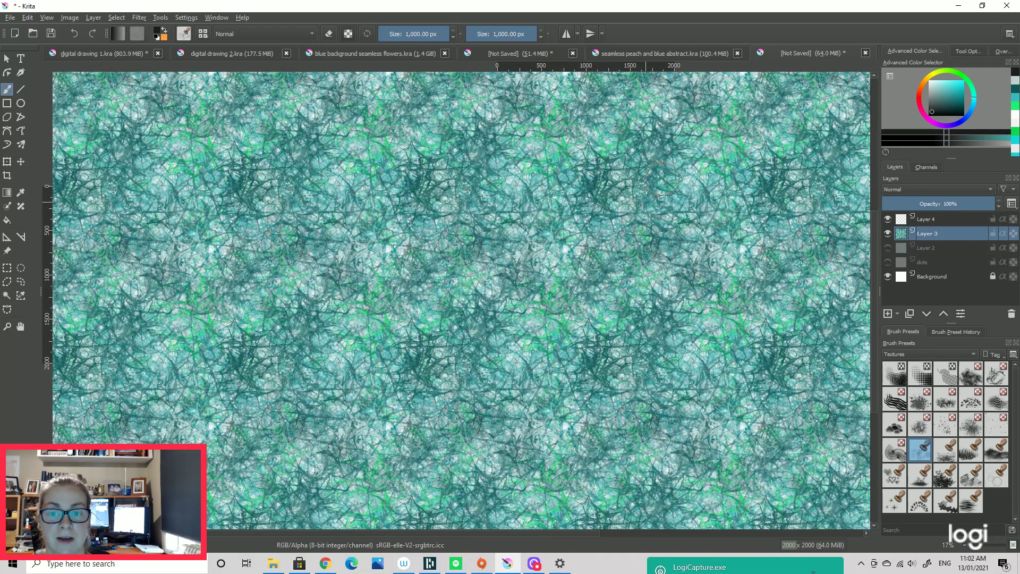
left_click(523, 260)
mouse_move(611, 286)
left_mouse_down()
mouse_move(522, 333)
mouse_move(486, 372)
left_mouse_up()
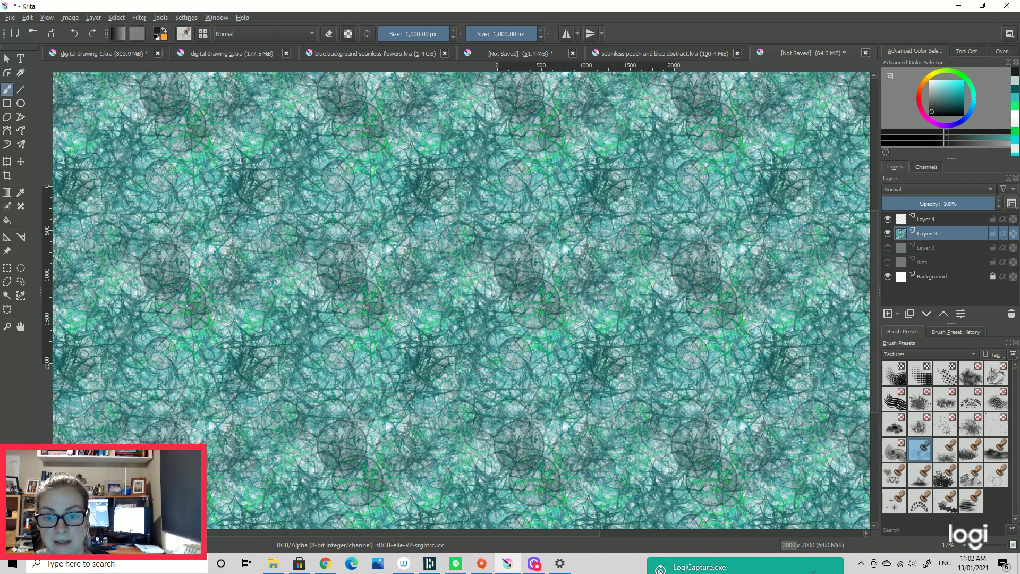
left_click(451, 362)
left_click(608, 453)
left_click(366, 206)
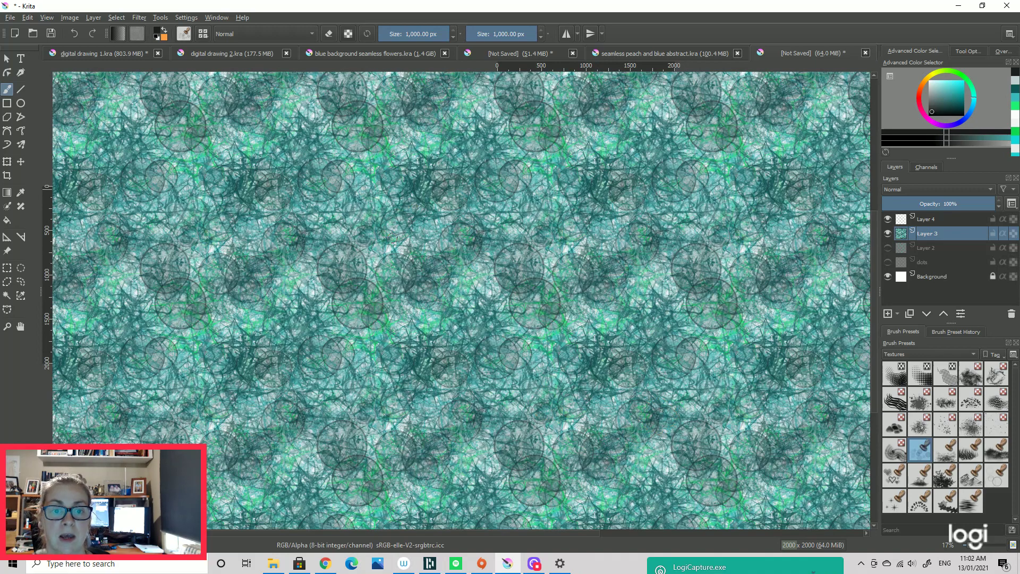
left_click(565, 236)
Pick a light orange and stamp trial golden dabs over the teal tile
left_click(926, 82)
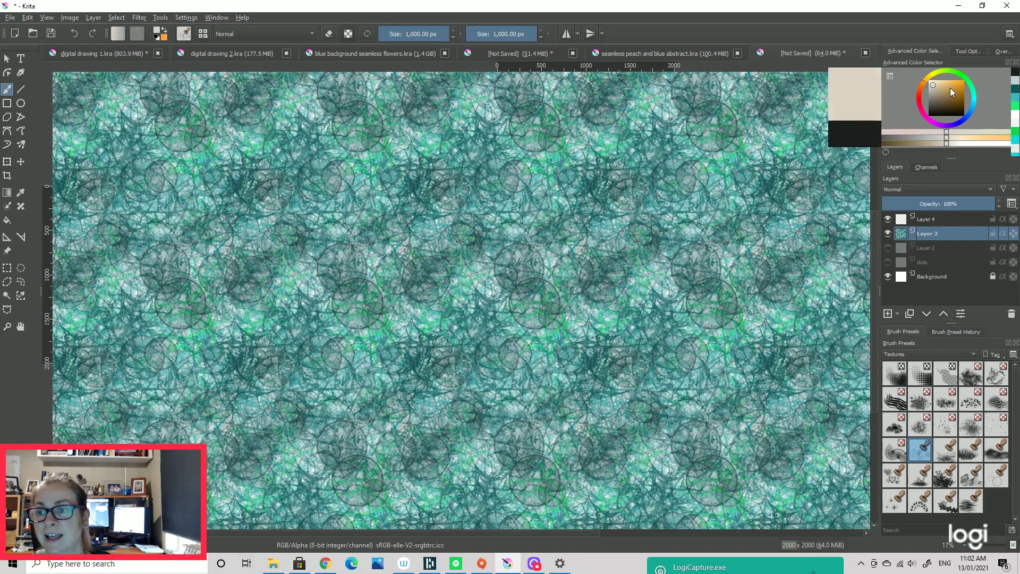
left_click(955, 83)
left_click(629, 442)
left_click(735, 222)
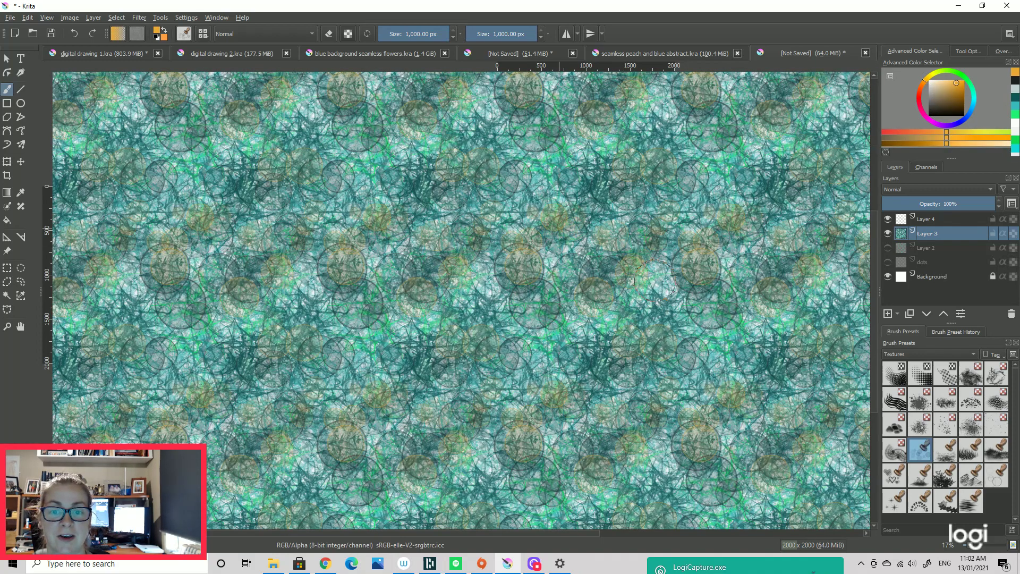
left_click(642, 186)
left_click(420, 366)
left_click(407, 367)
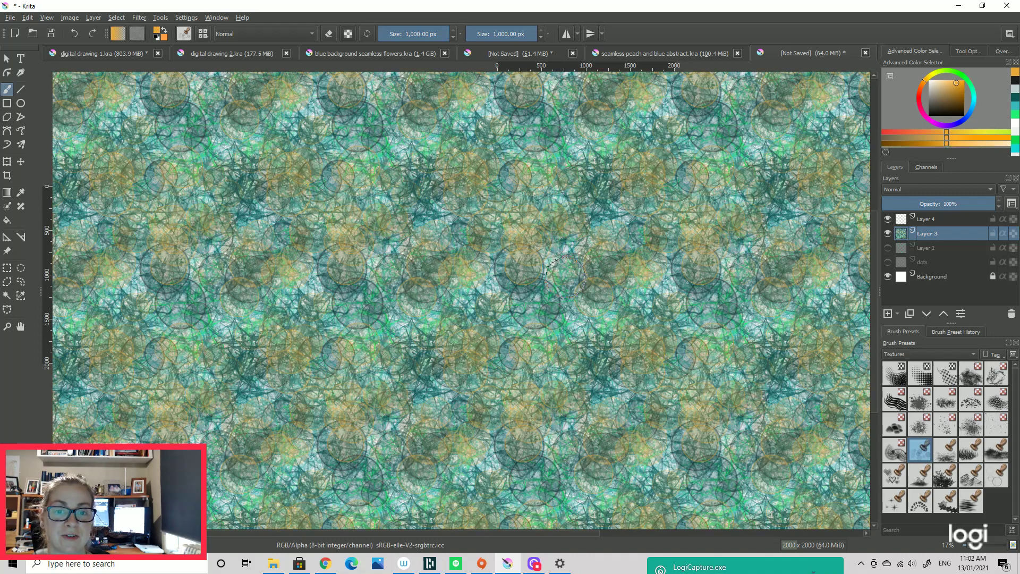
left_click(359, 301)
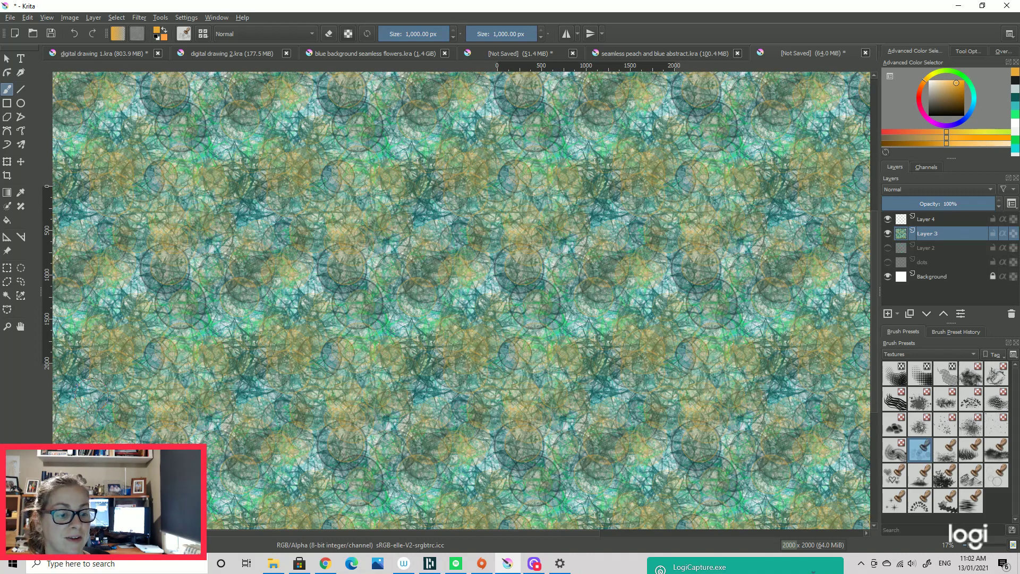
Undo the orange dabs, hide Layer 3 and select Layer 4
left_click(77, 30)
left_click(77, 31)
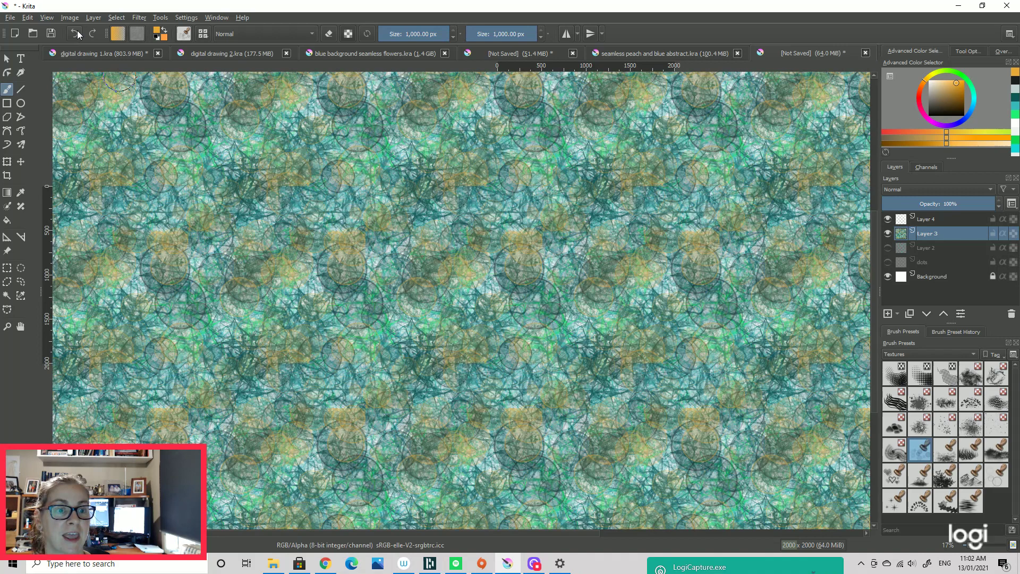
left_click(78, 30)
left_click(79, 31)
left_click(79, 31)
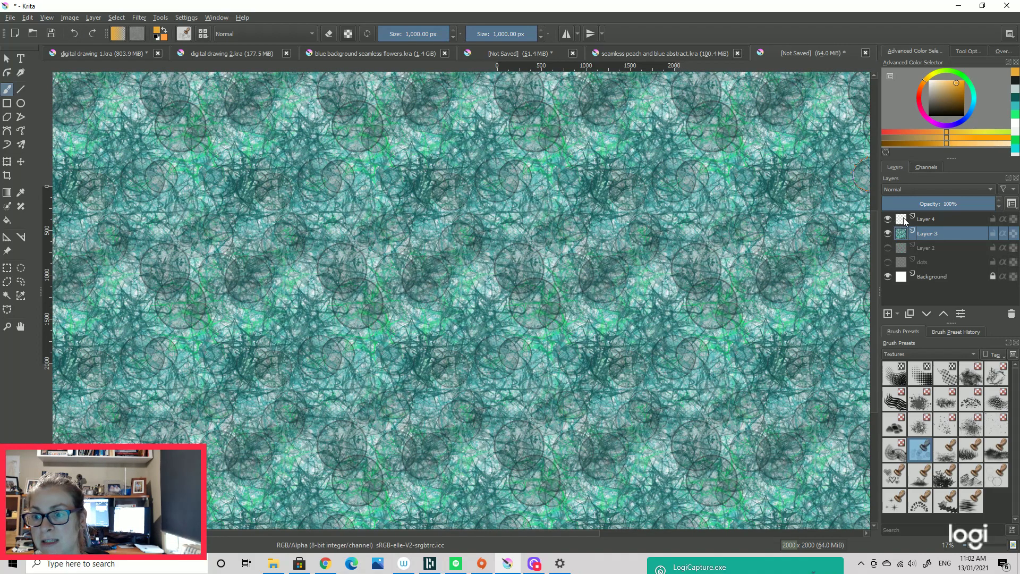
left_click(888, 233)
left_click(923, 219)
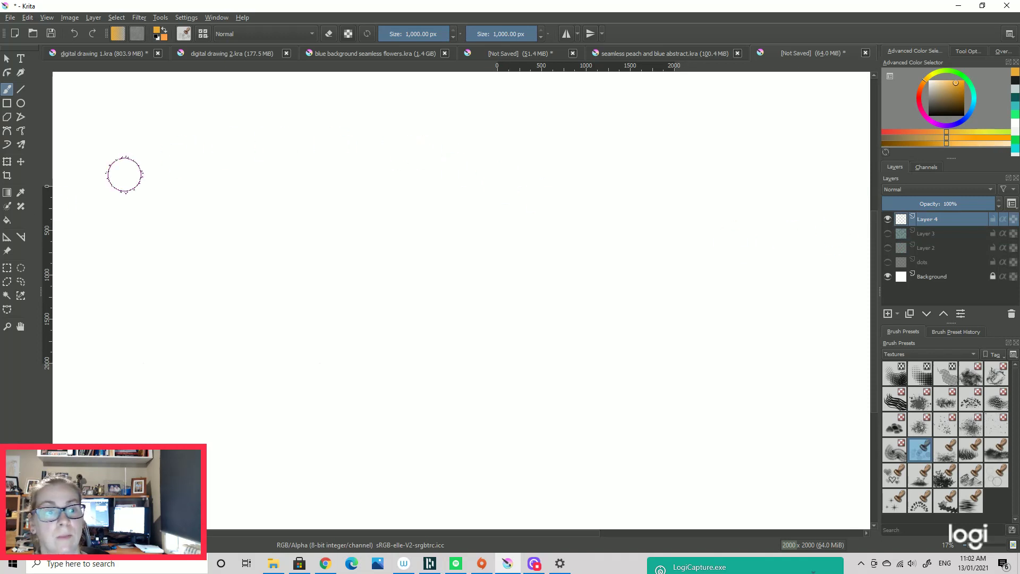
Fill Layer 4 with orange, then dab green speckle texture using a 597.17 px brush
left_click(7, 223)
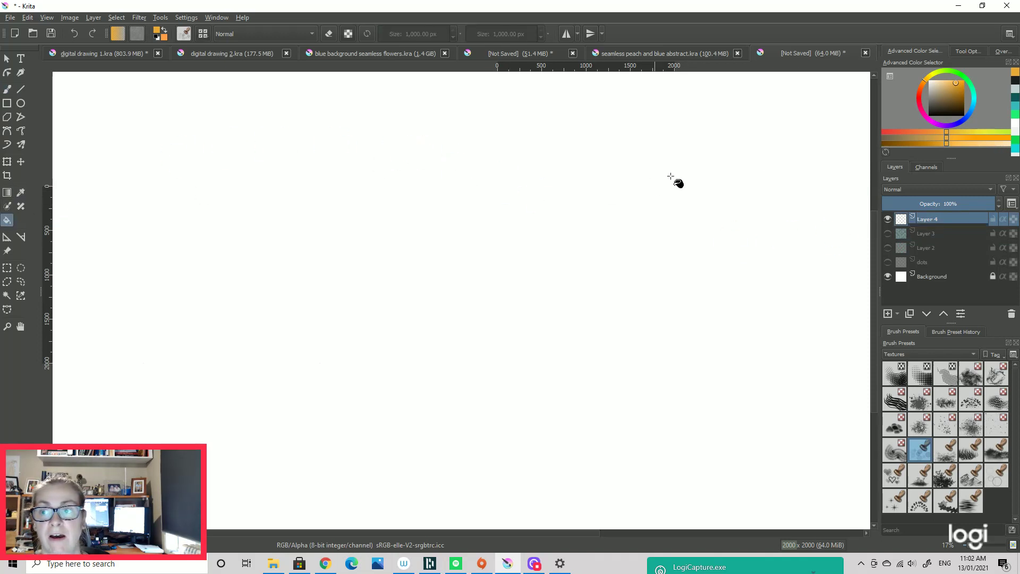
left_click(824, 142)
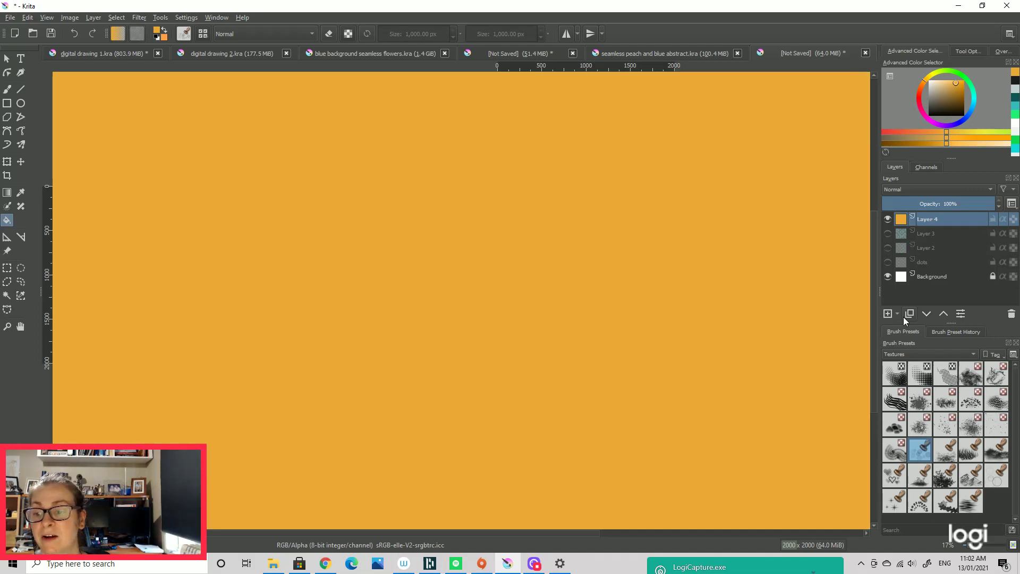
left_click(942, 422)
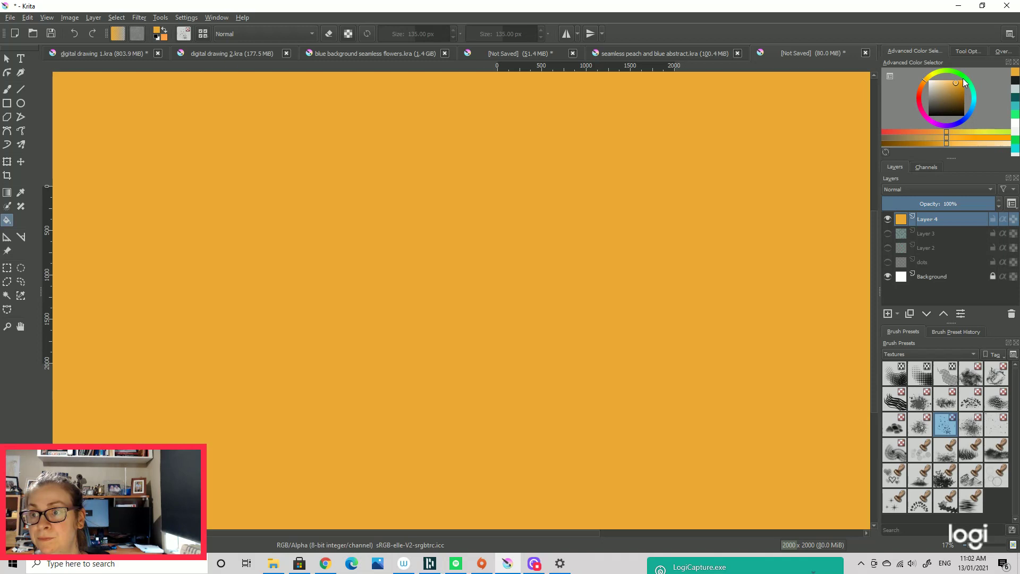
left_click(965, 82)
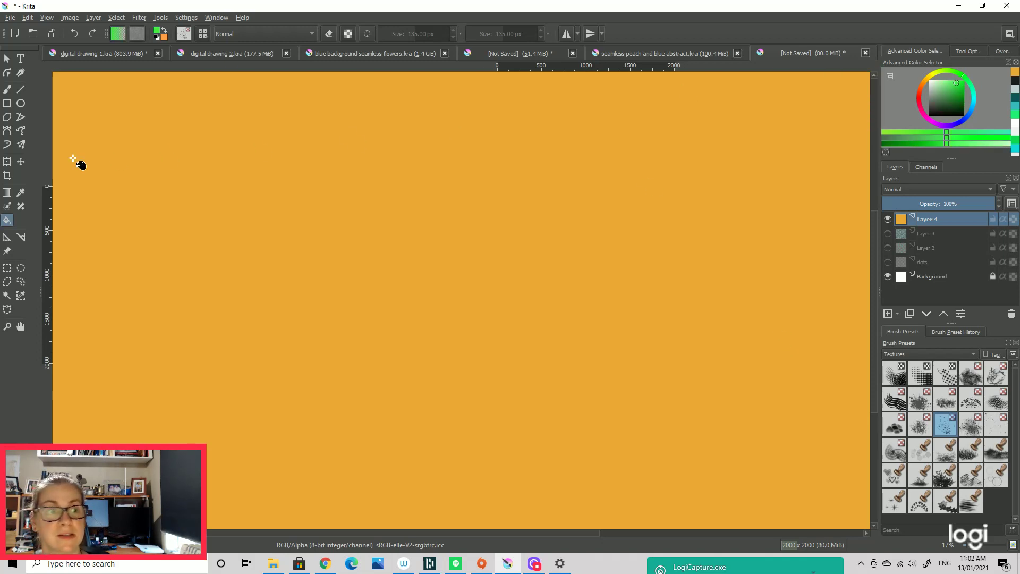
left_click(7, 89)
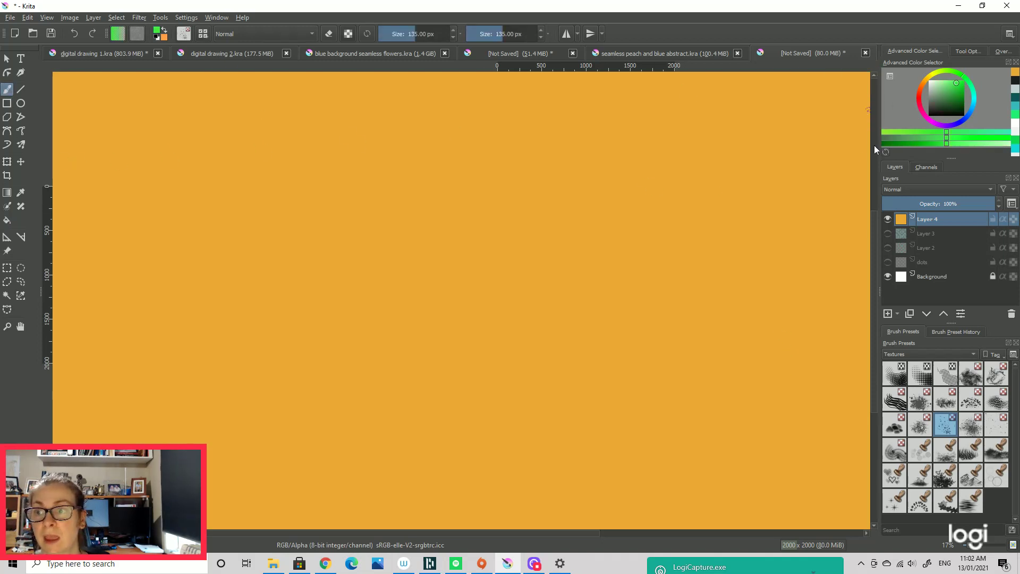
left_click_drag(431, 36, 444, 35)
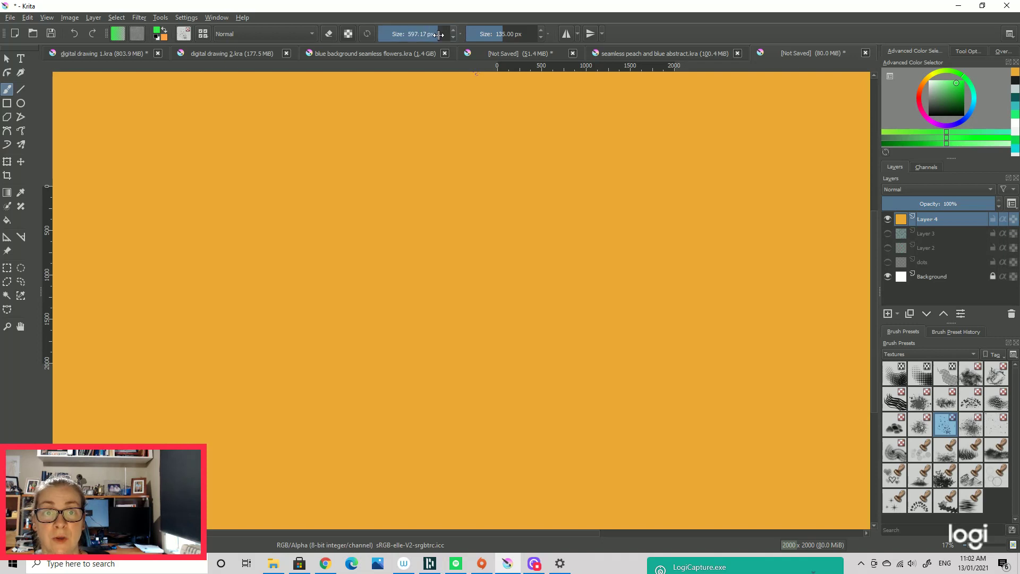
left_click_drag(629, 196, 638, 293)
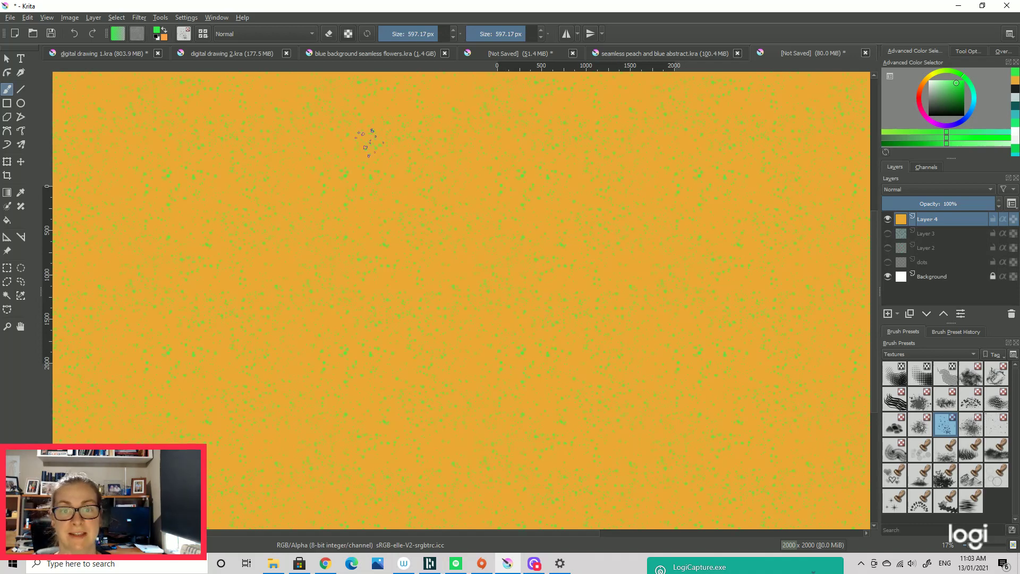
Spray pale green dots across the orange layer and zoom out to review the tiling
scroll(368, 142, "up", 4)
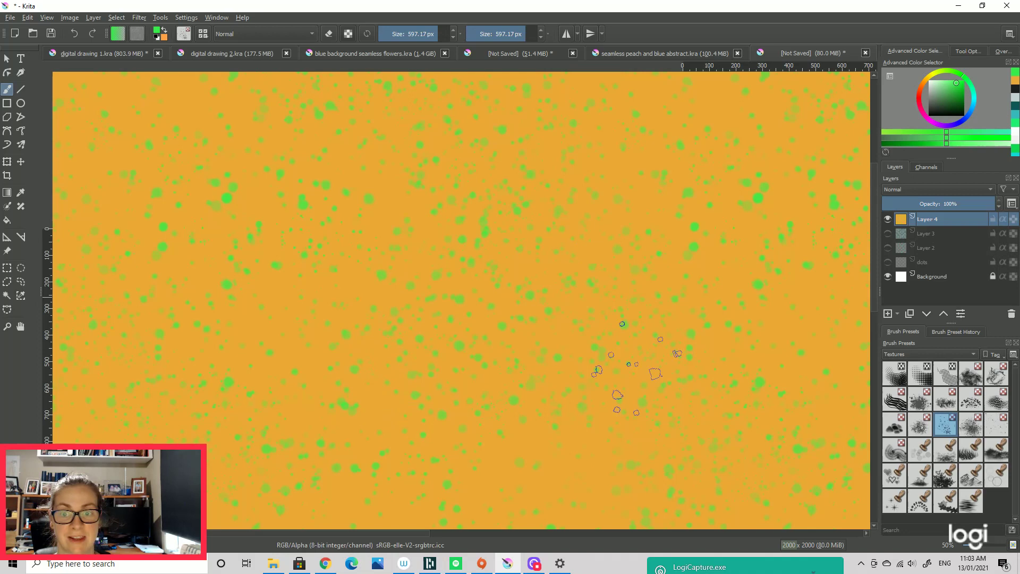
left_click(1005, 144)
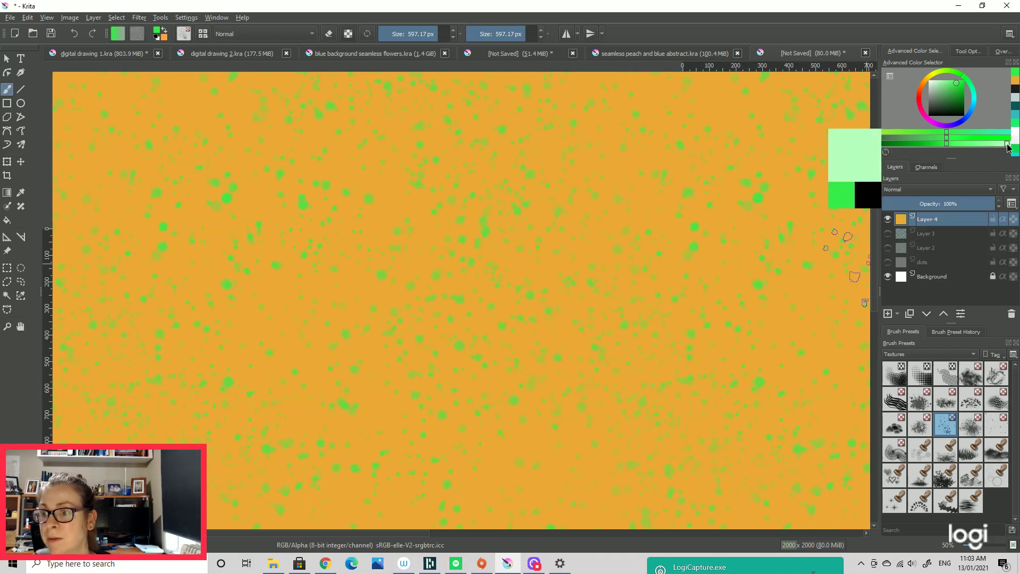
mouse_move(611, 223)
left_mouse_down()
mouse_move(499, 340)
mouse_move(426, 189)
left_mouse_up()
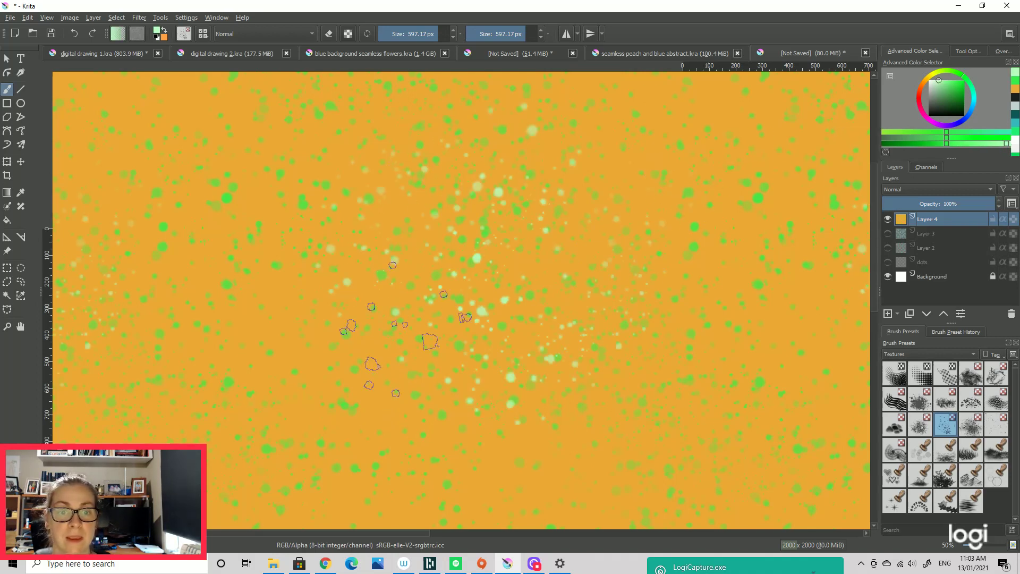
scroll(337, 392, "down", 4)
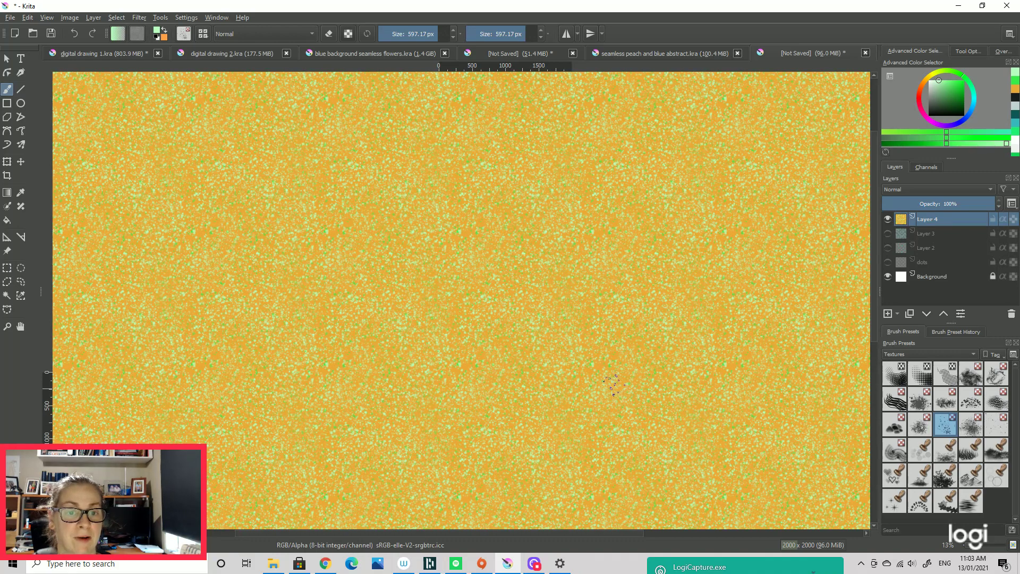
scroll(614, 384, "down", 4)
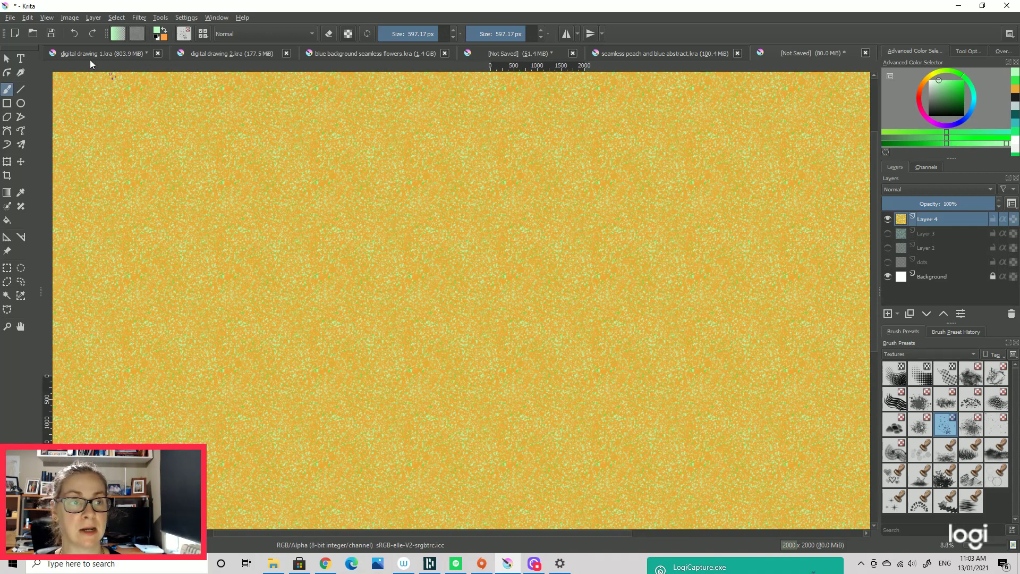
Turn off Wrap Around Mode and zoom to 25% on the single tile
left_click(41, 14)
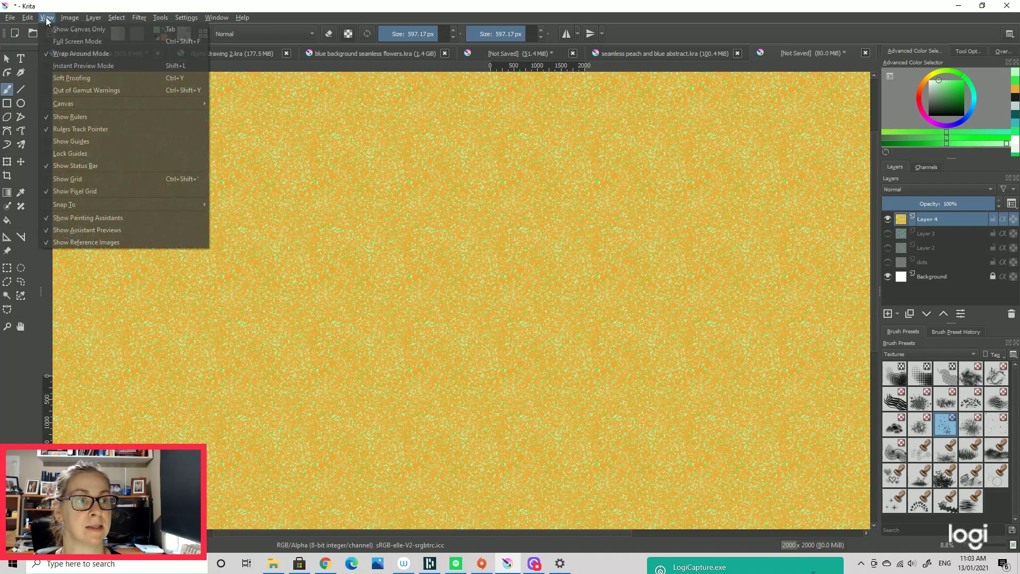
left_click(57, 46)
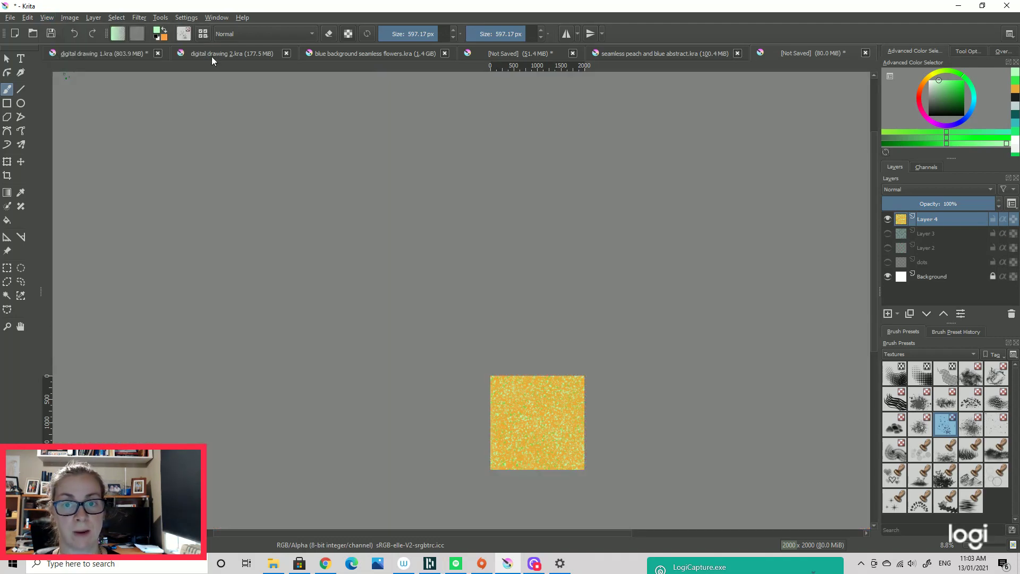
scroll(526, 313, "up", 4)
scroll(526, 314, "down", 6)
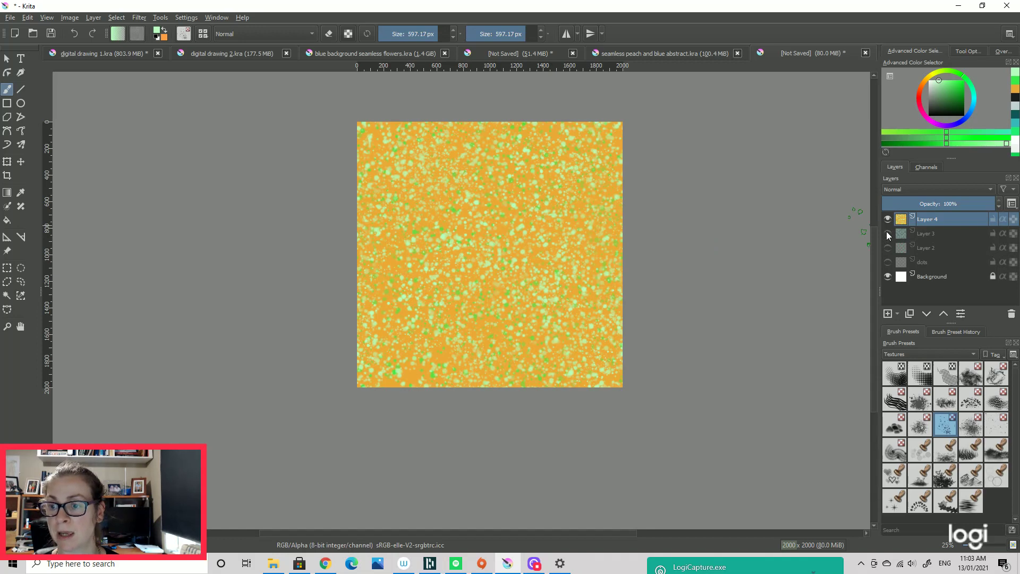
Toggle Layers 2, 3 and 4 to compare designs, leaving all three visible
left_click(887, 233)
left_click(887, 219)
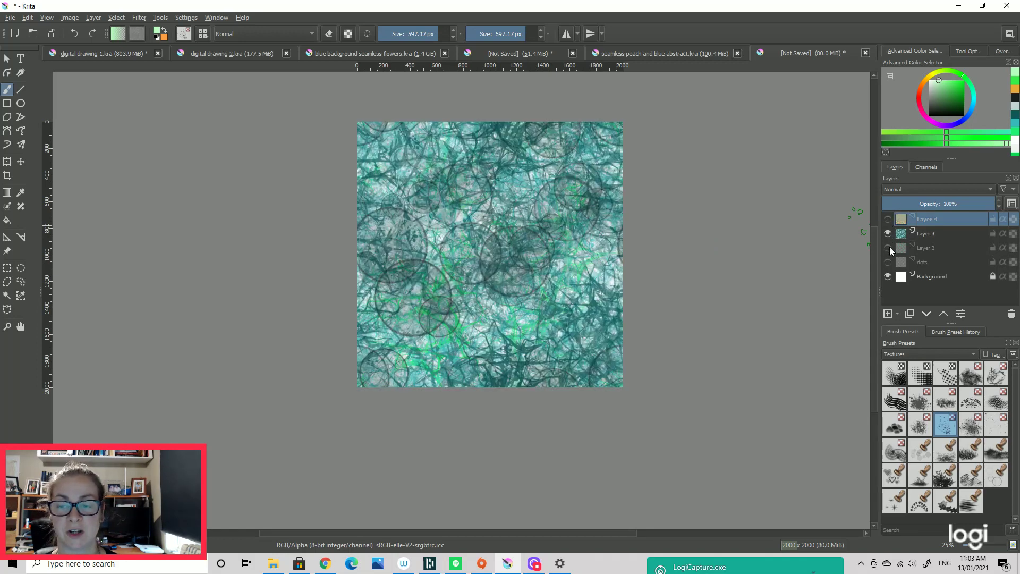
left_click(887, 235)
left_click(888, 248)
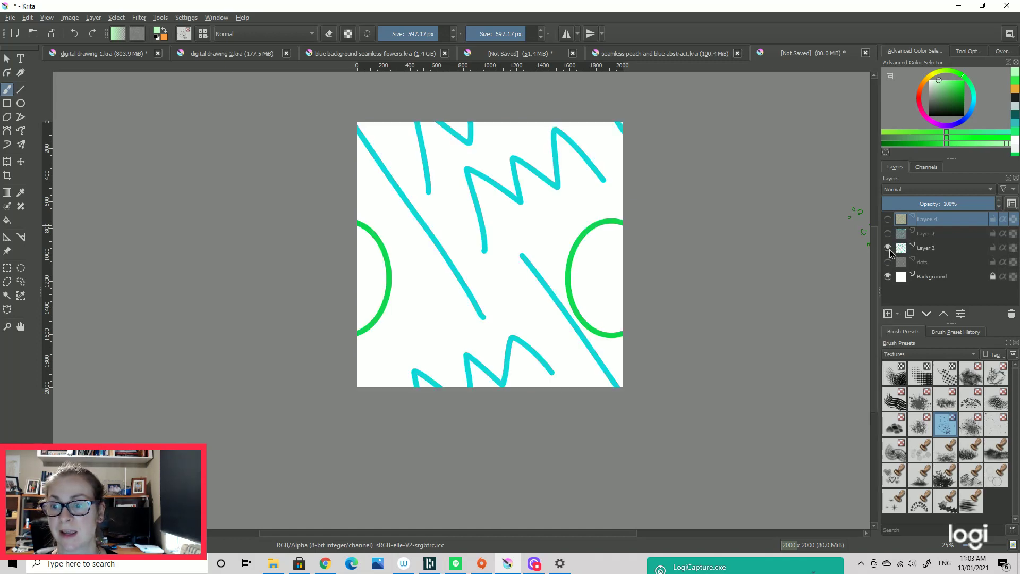
left_click(887, 234)
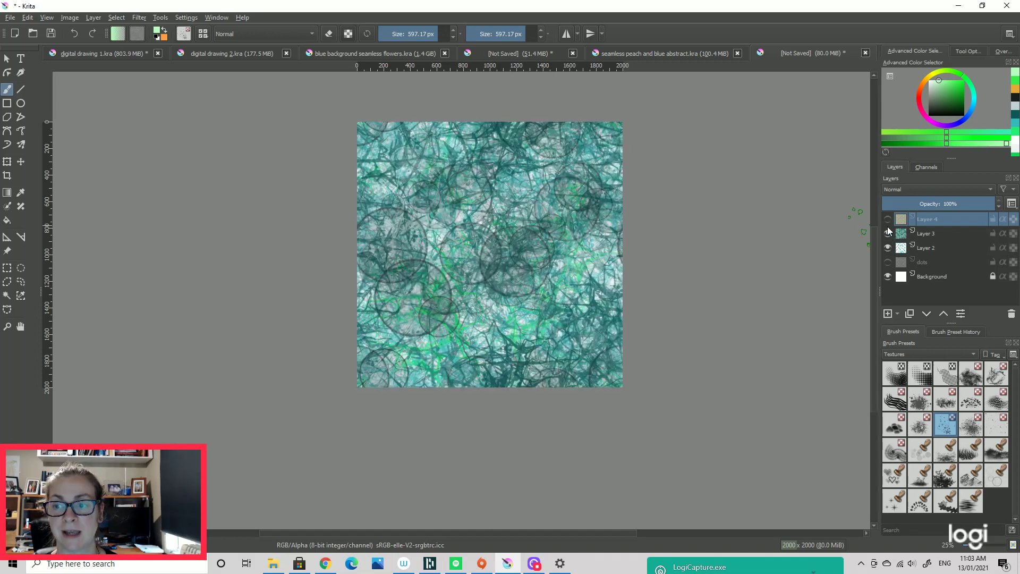
left_click(887, 219)
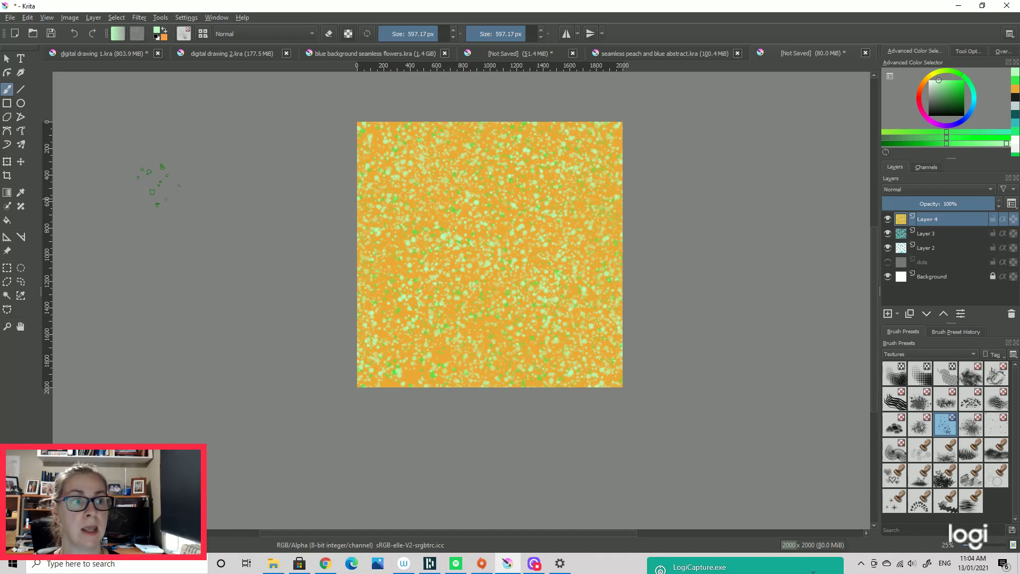
Export the speckled tile as a PNG named 'blah tester' with default PNG options
left_click(10, 18)
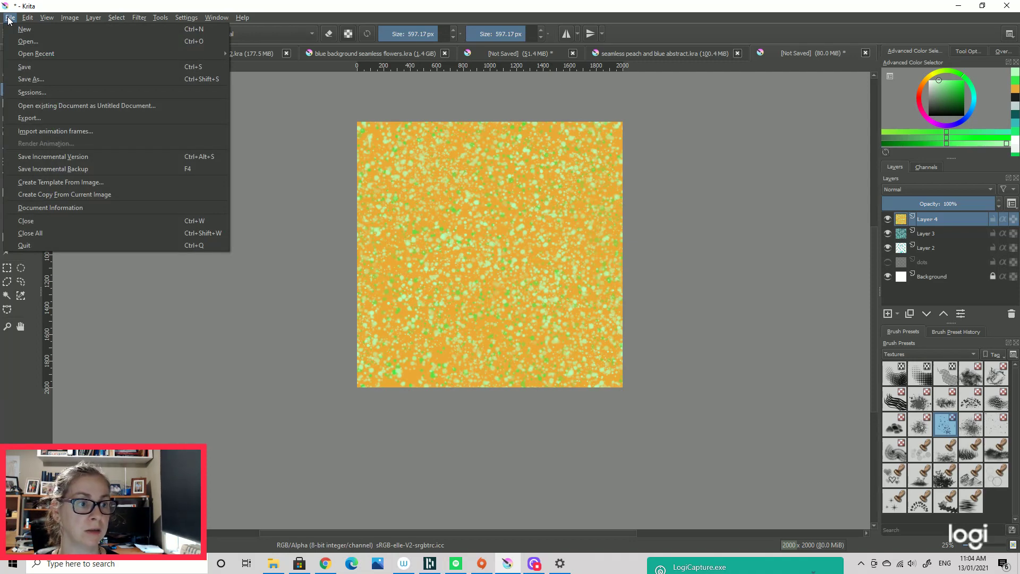
left_click(30, 116)
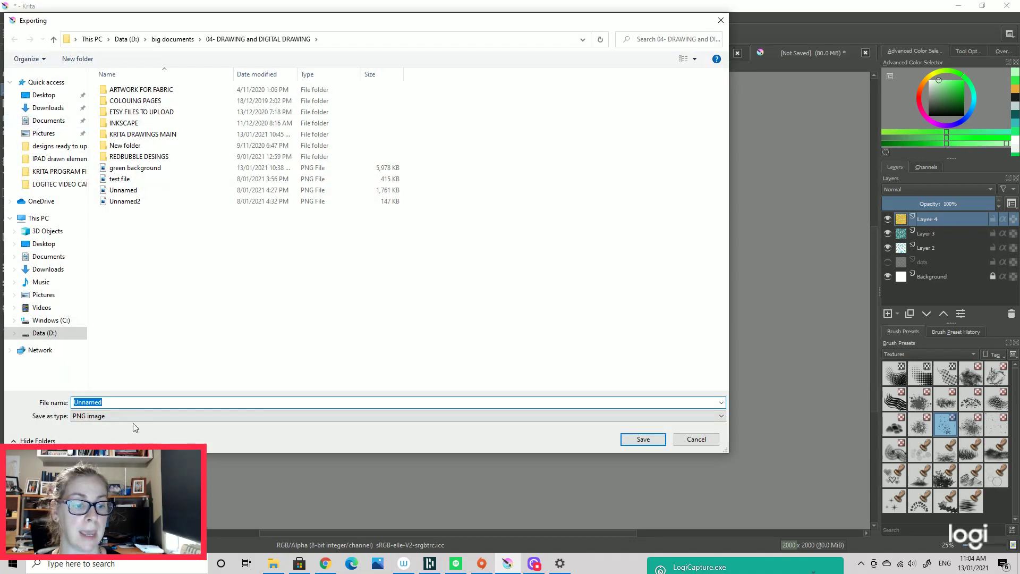
left_click(123, 416)
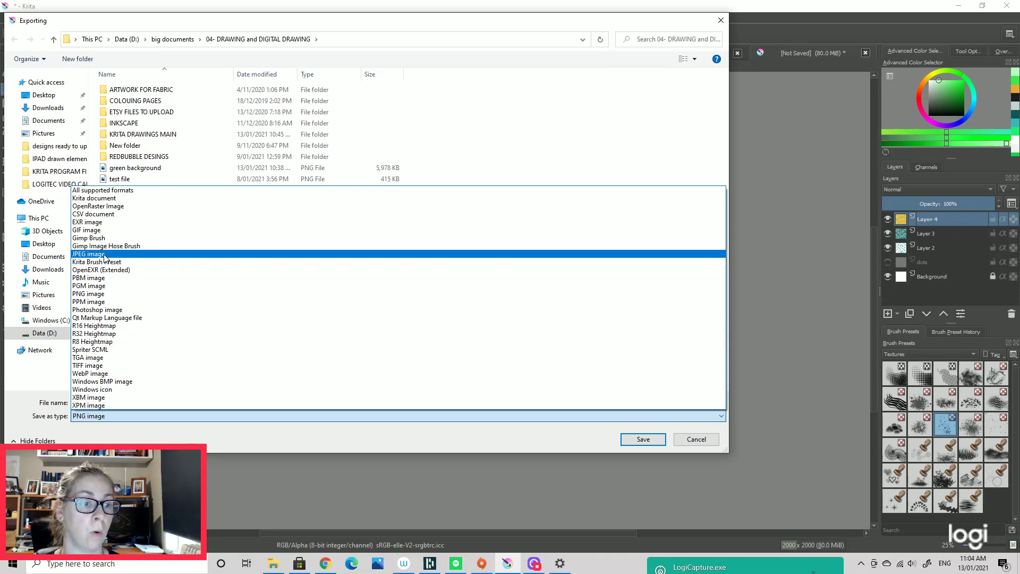
left_click(98, 294)
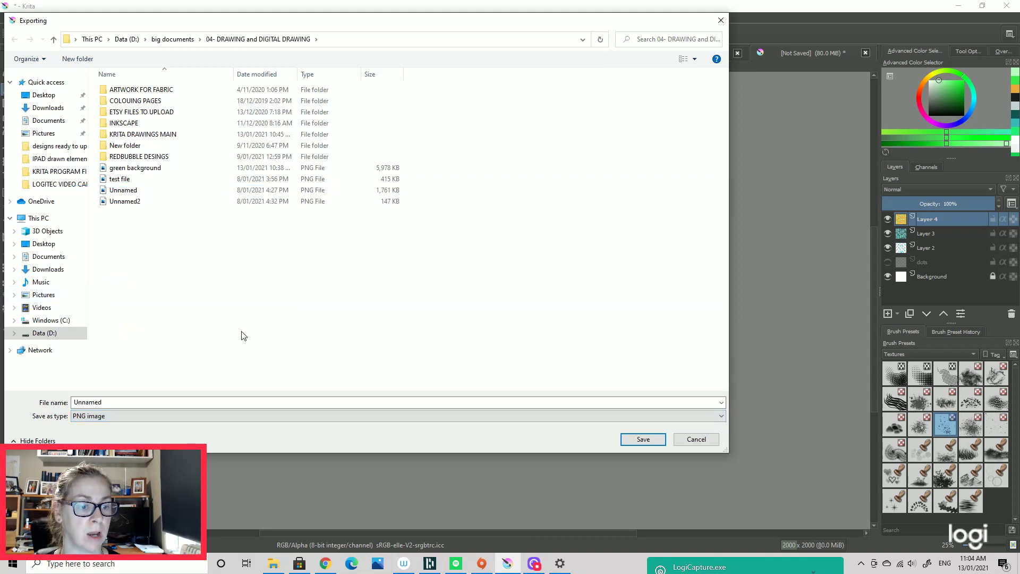
double_click(82, 402)
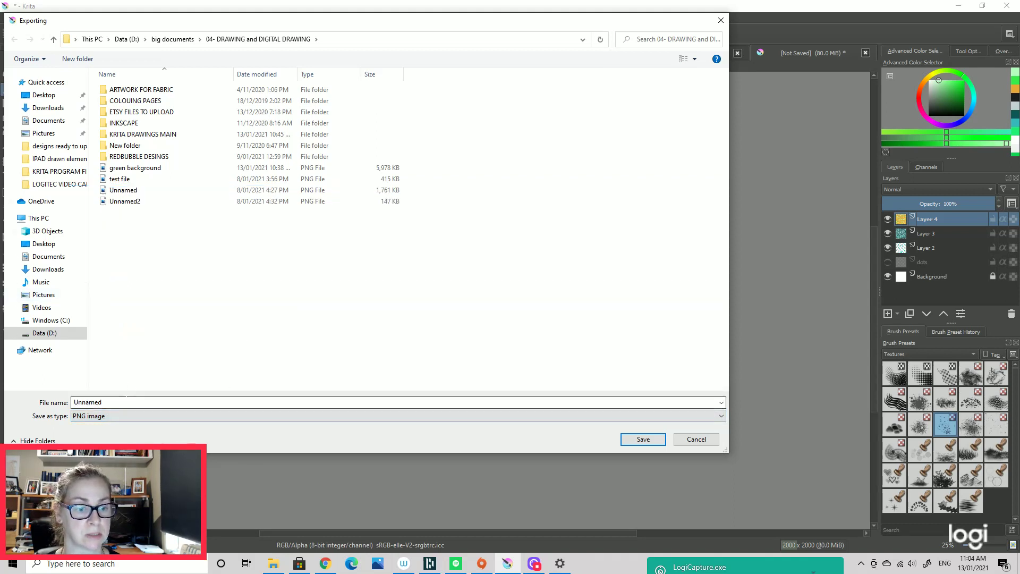
type("bla")
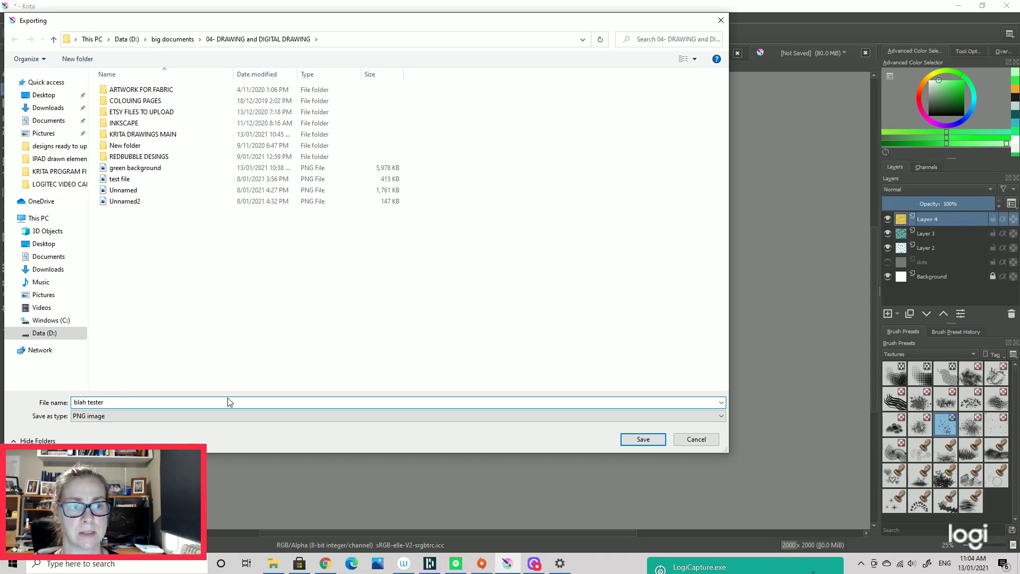
type("h tester")
left_click(642, 439)
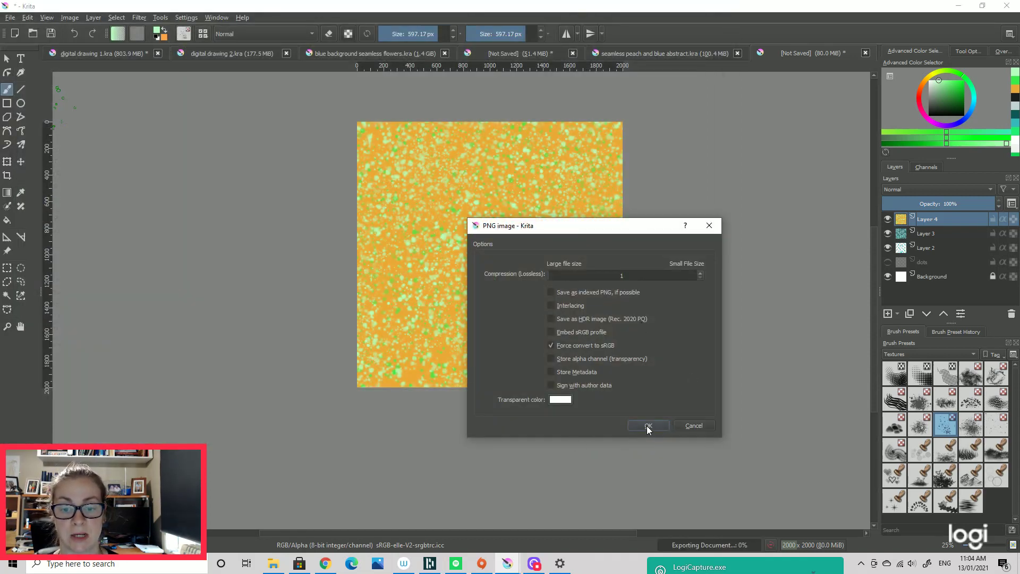
left_click(648, 426)
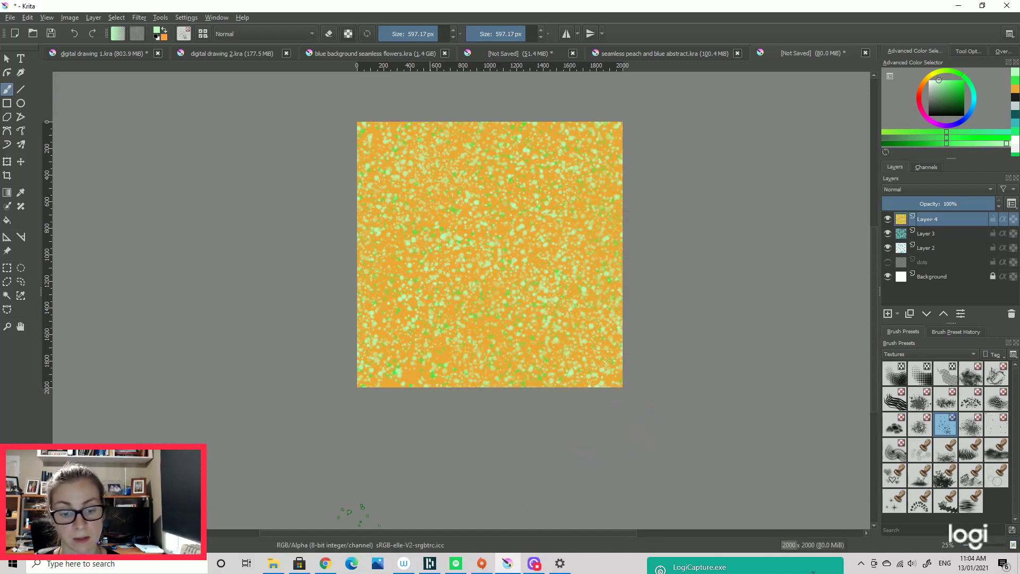
In Chrome, browse the green, peach-teal and navy floral tile tabs, ending on the purple splatter tile
left_click(325, 564)
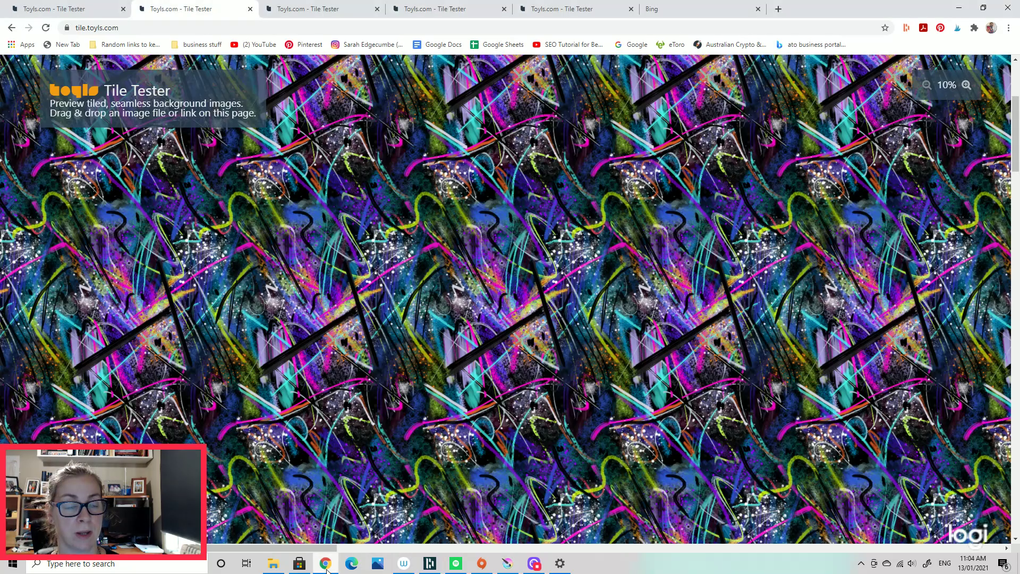
left_click(51, 10)
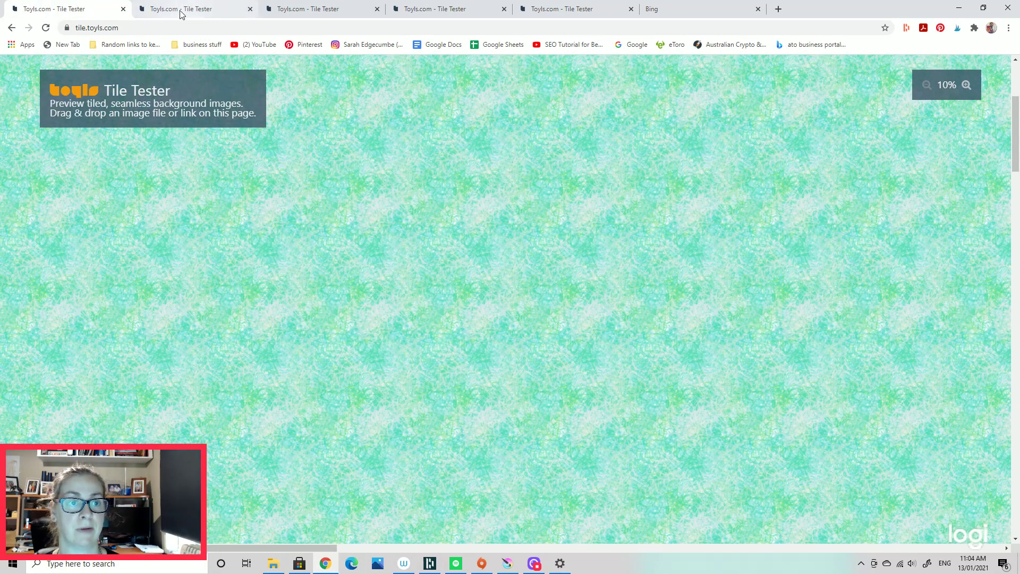
left_click(670, 12)
left_click(558, 10)
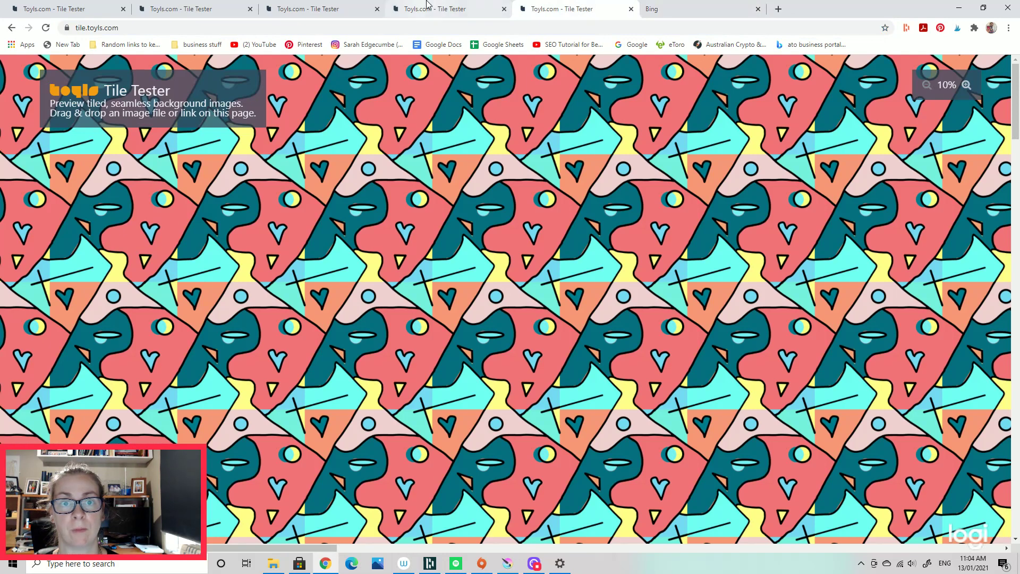
left_click(432, 10)
left_click(337, 12)
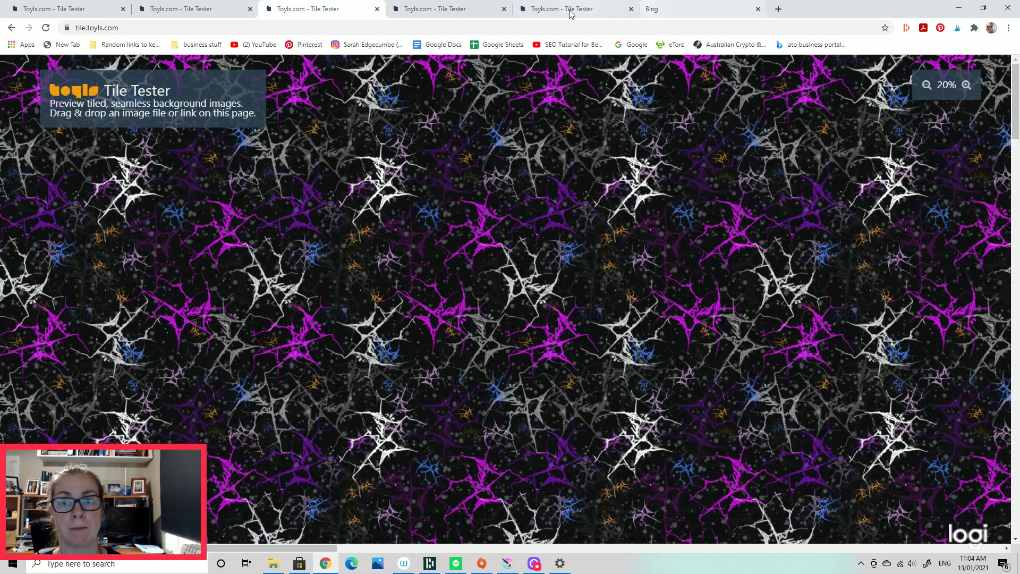
left_click(564, 14)
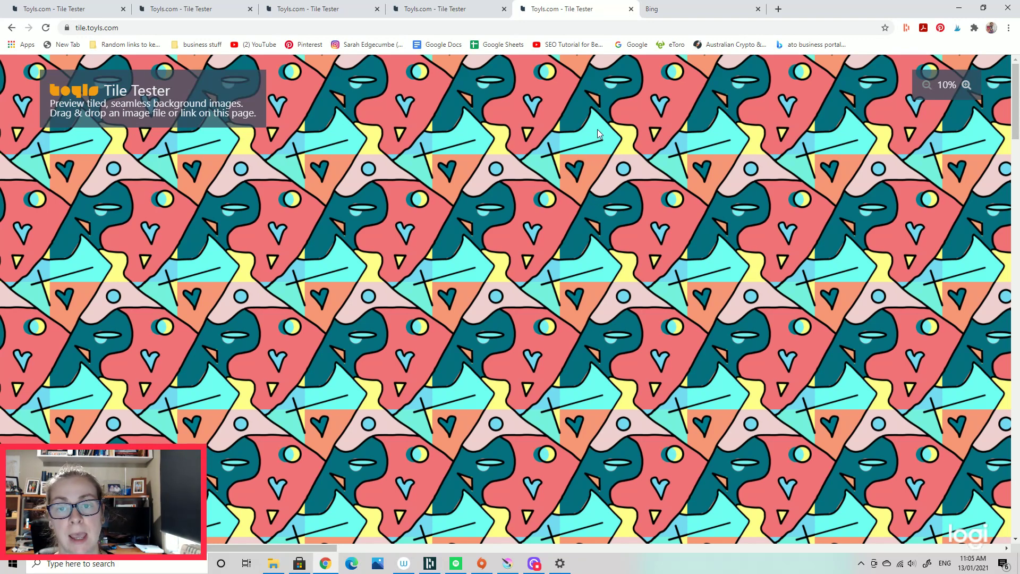
scroll(673, 246, "down", 1)
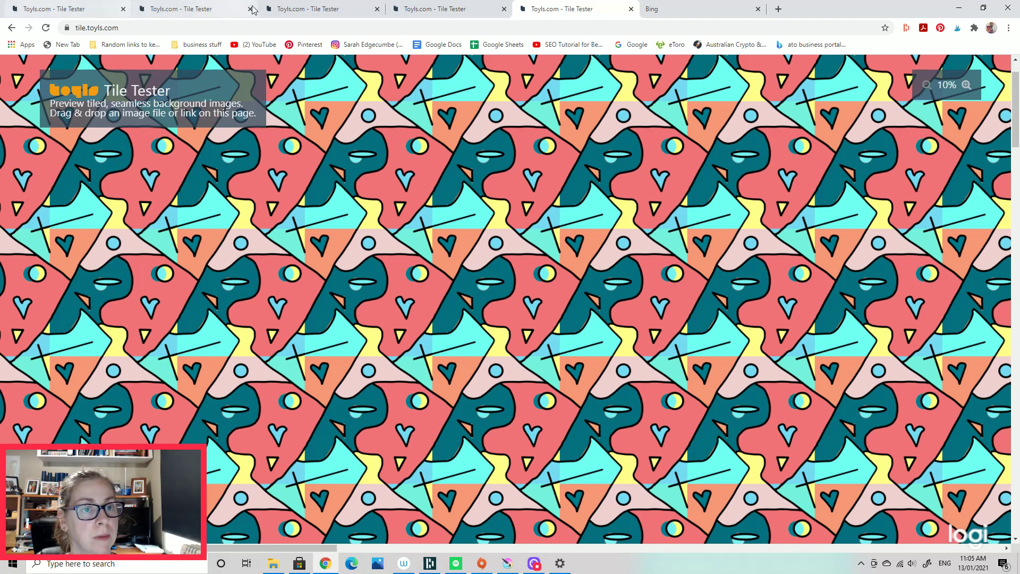
left_click(303, 9)
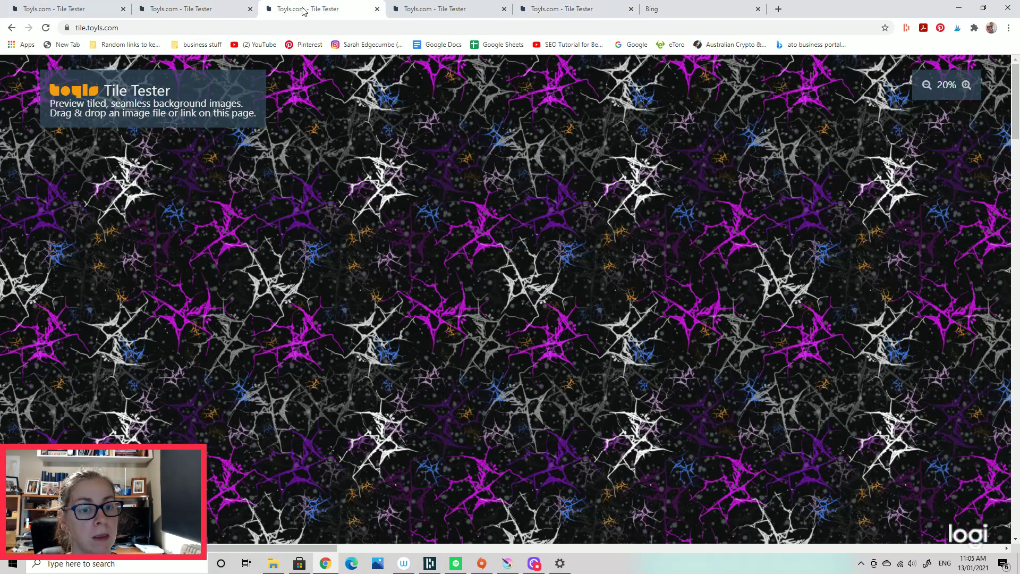
Zoom the navy floral tile in step by step to 100%
left_click(449, 12)
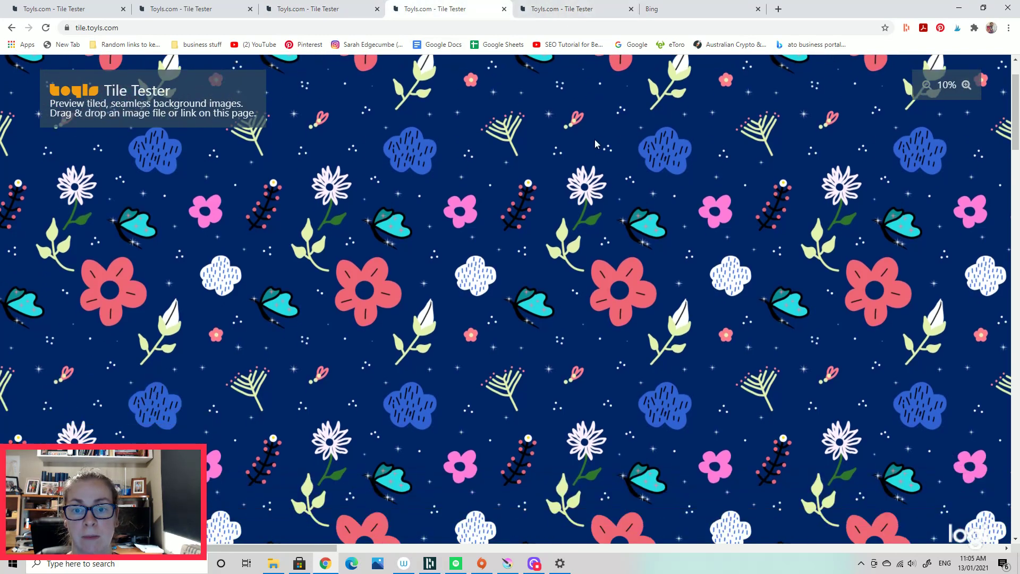
scroll(594, 139, "down", 2)
scroll(701, 210, "up", 2)
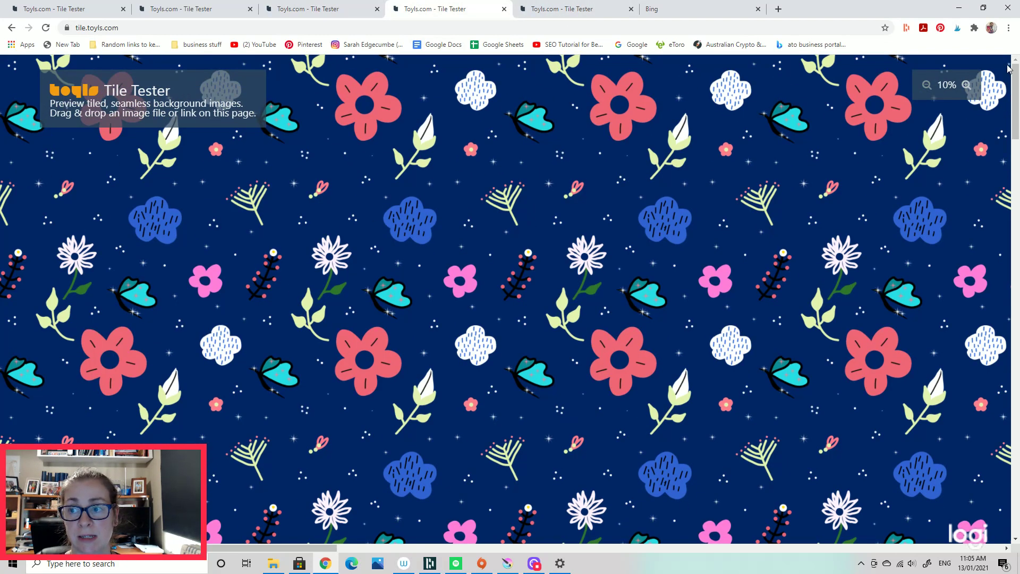
left_click(966, 85)
left_click(966, 85)
left_click(965, 85)
left_click(966, 85)
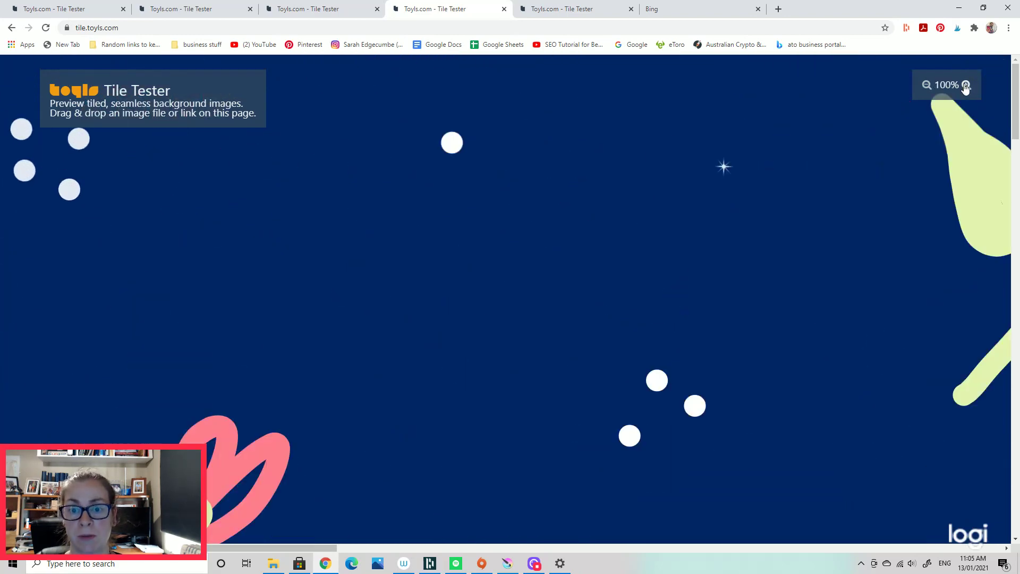
Zoom the floral tile back out to 10%, then show the neon abstract tile
left_click(926, 85)
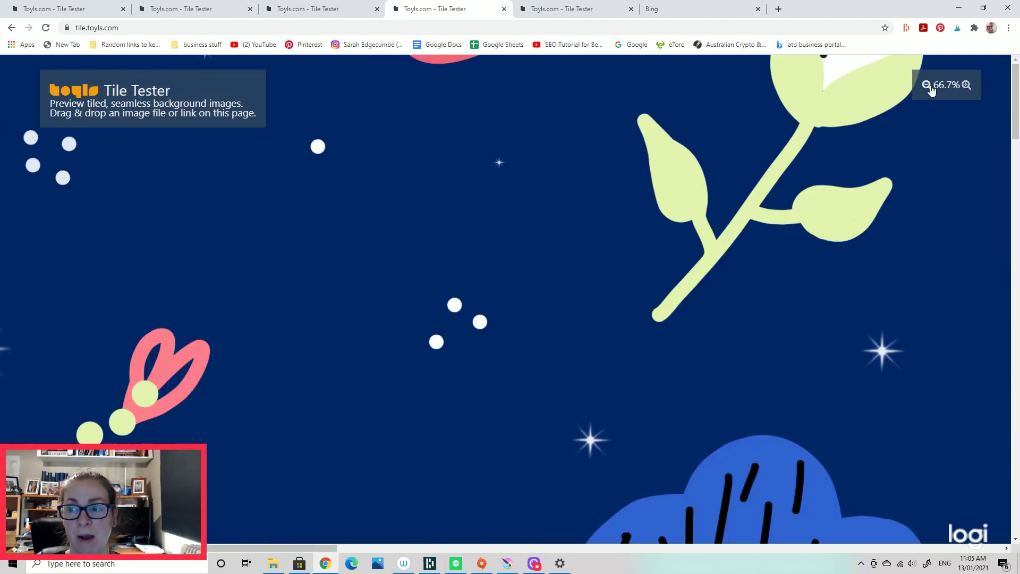
left_click(927, 86)
left_click(927, 85)
left_click(927, 86)
left_click(927, 85)
left_click(927, 85)
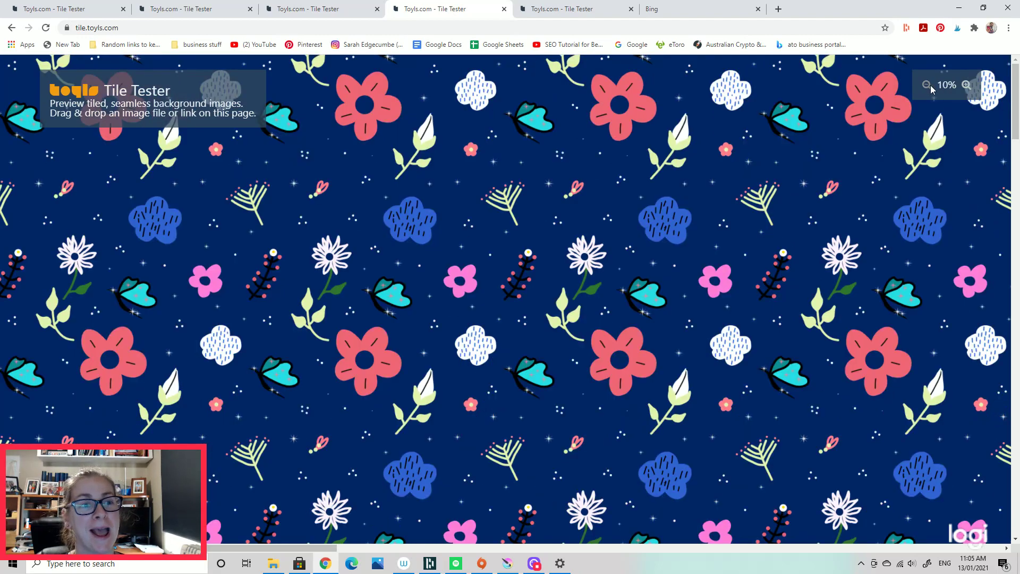
left_click(177, 11)
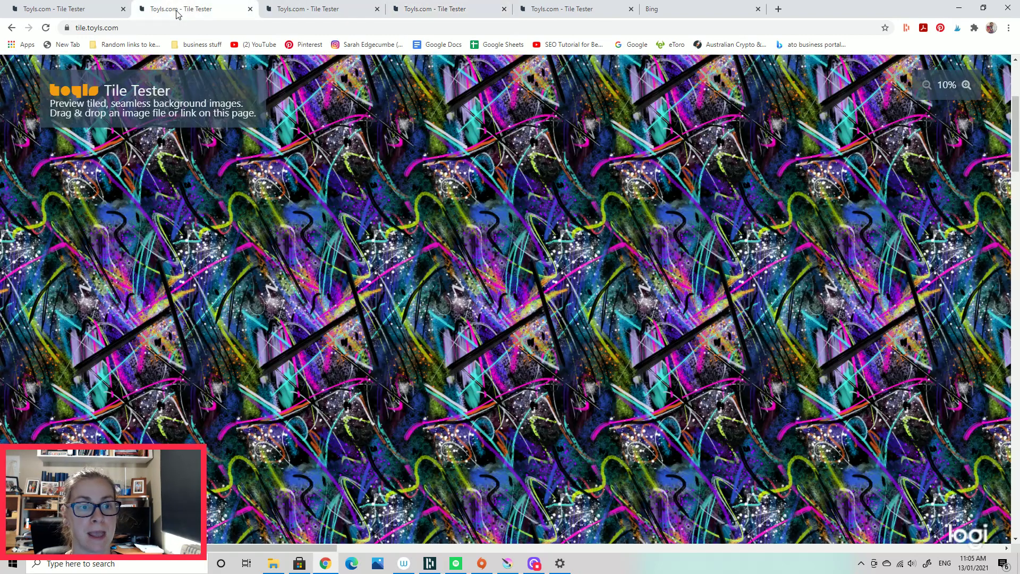
Revisit the mint-green, navy floral and purple splatter tile tabs
left_click(60, 10)
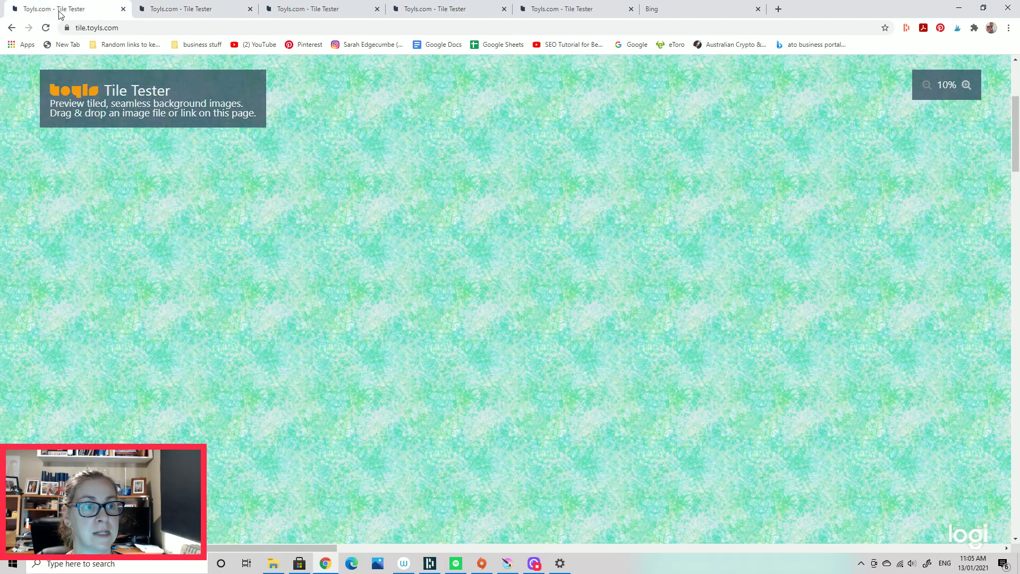
left_click(394, 12)
left_click(340, 9)
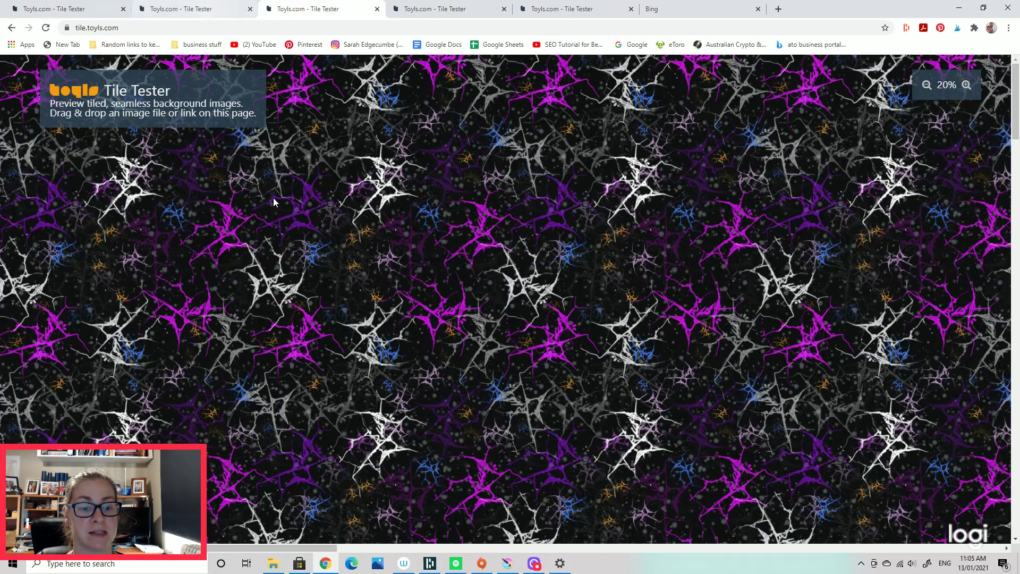
Drag blah tester PNG from the 04- DRAWING and DIGITAL DRAWING folder into Tile Tester
left_click(272, 563)
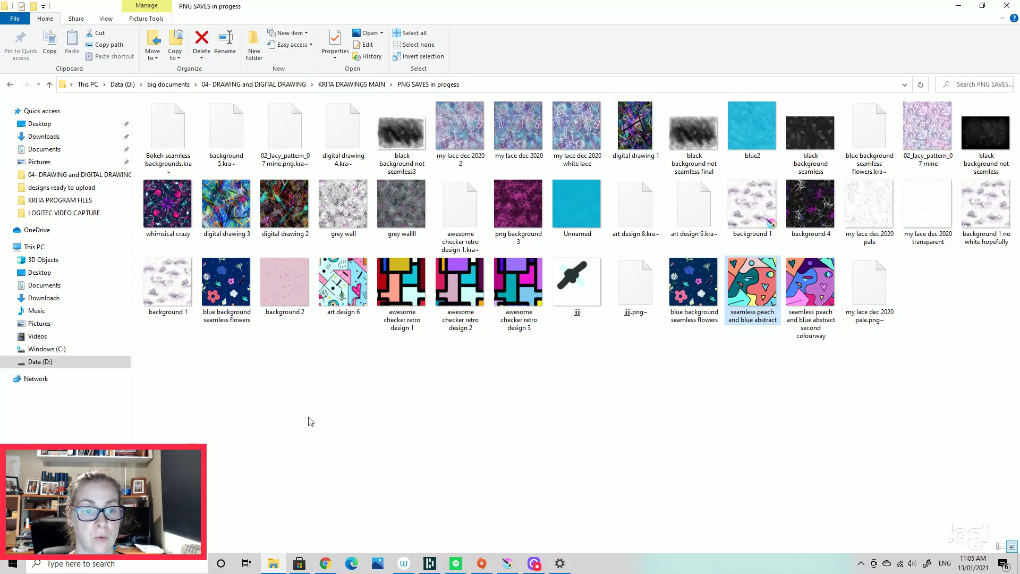
left_click(262, 84)
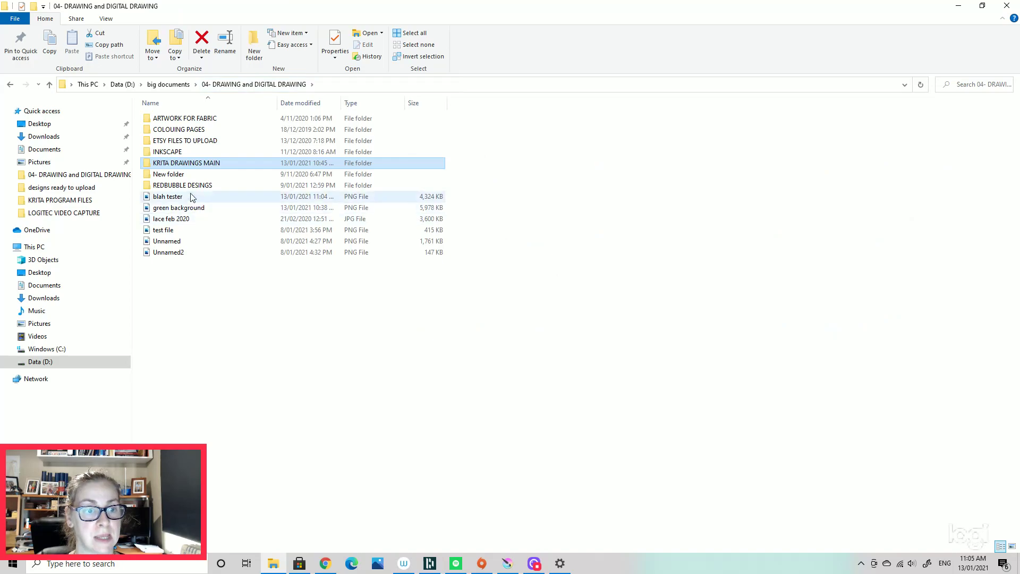
left_click_drag(171, 198, 472, 330)
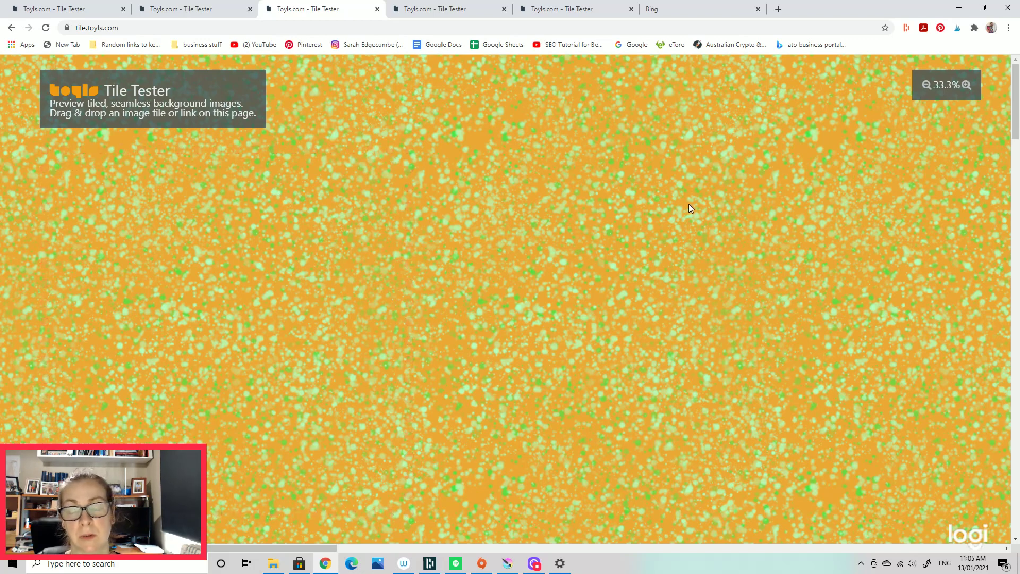
scroll(689, 204, "down", 2)
scroll(688, 208, "down", 2)
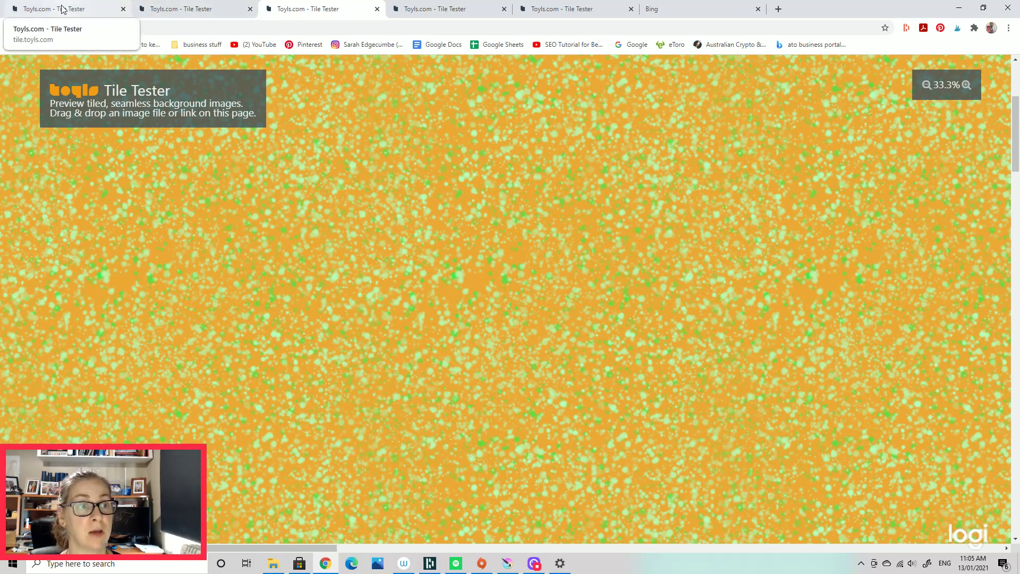
left_click(274, 564)
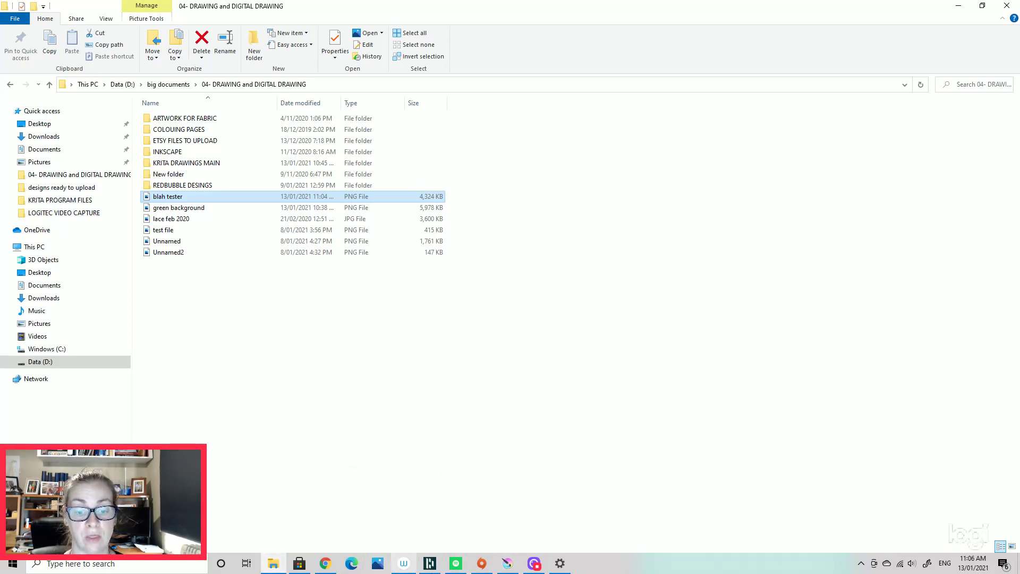
Back in Krita, hide Layer 4 to reveal the teal design, keeping Layer 3 visible
left_click(508, 563)
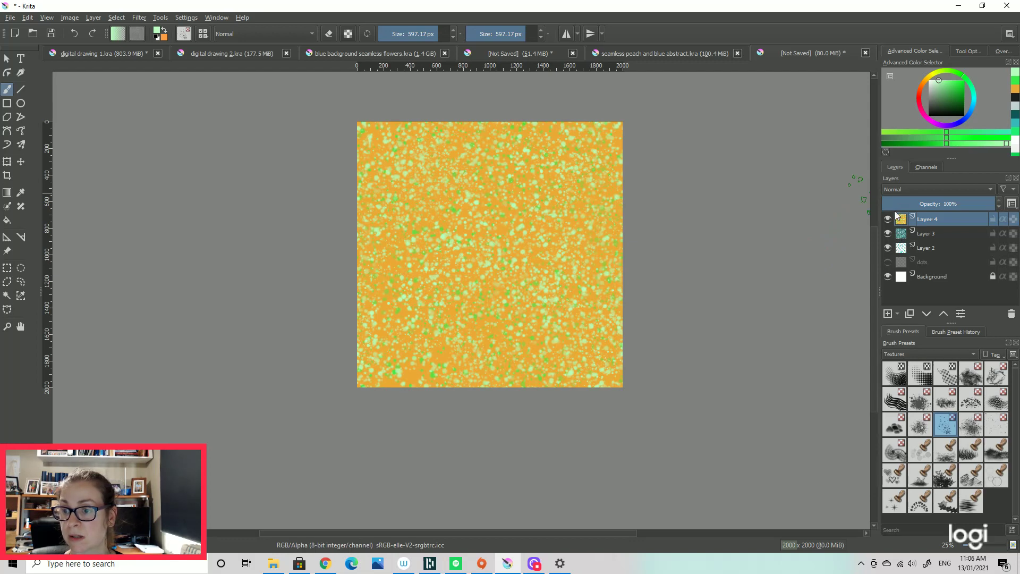
left_click(888, 219)
left_click(888, 233)
left_click(887, 233)
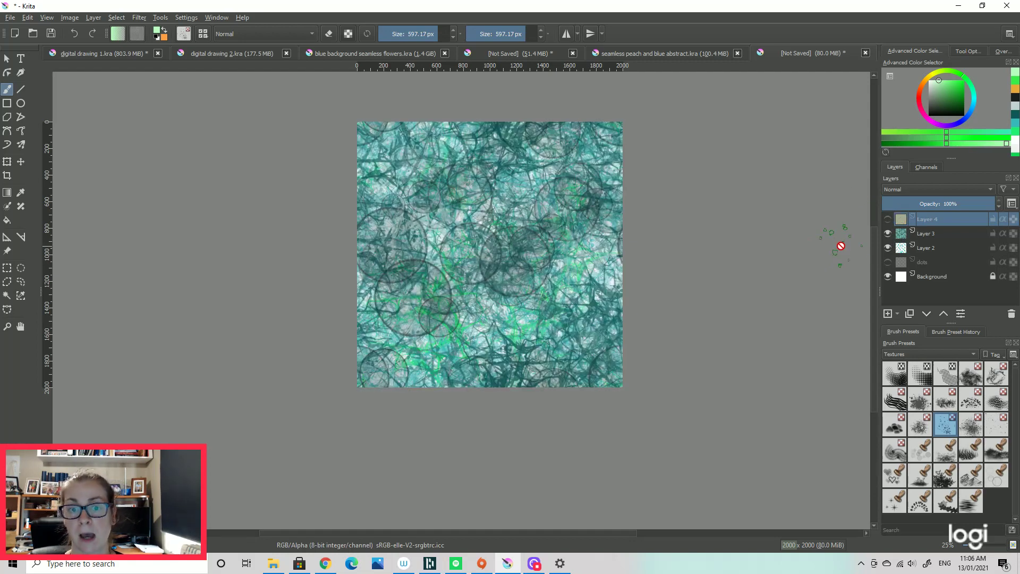
Export the teal tile as the PNG 'blah tester2'
left_click(10, 17)
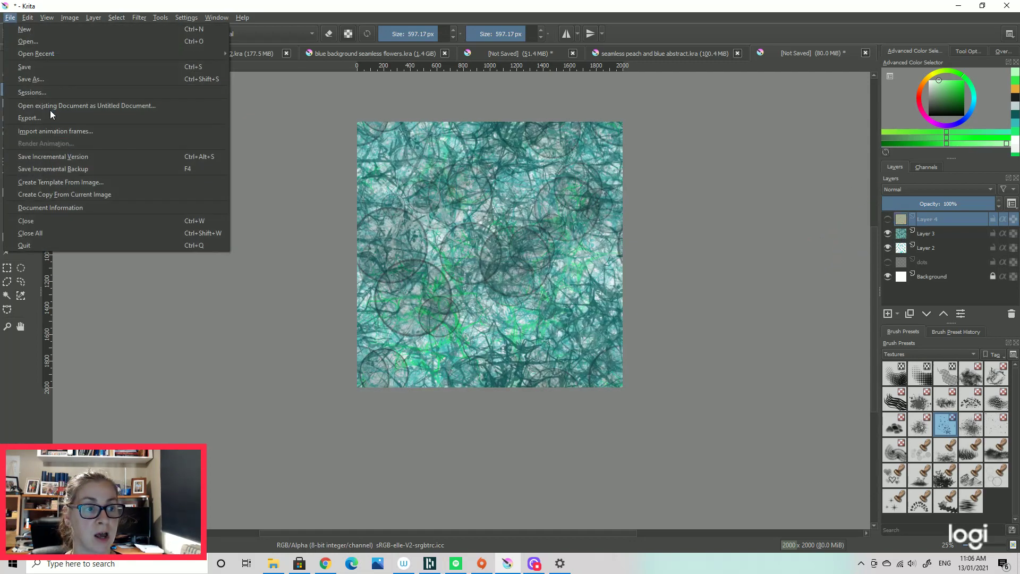
left_click(33, 118)
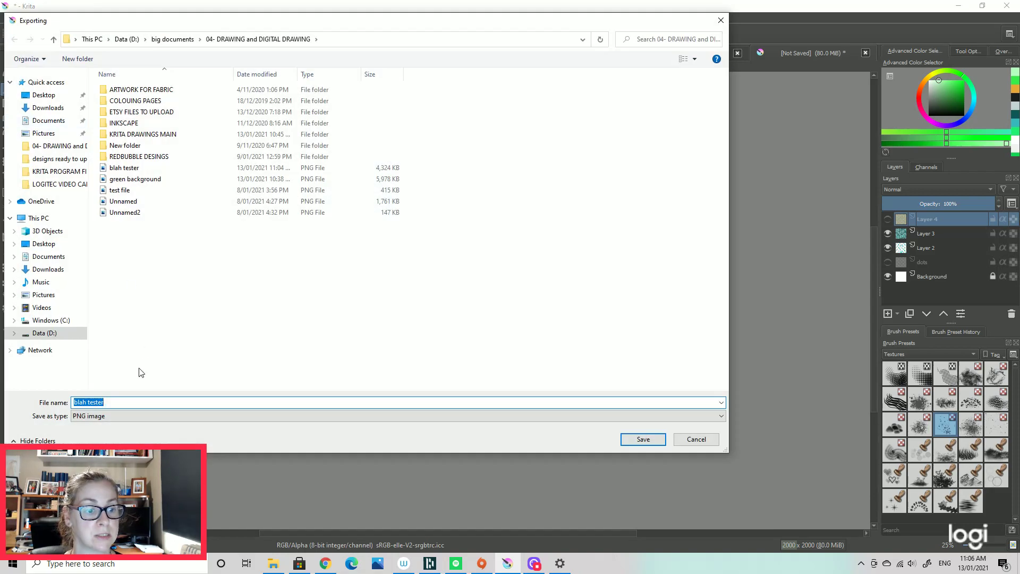
left_click(125, 402)
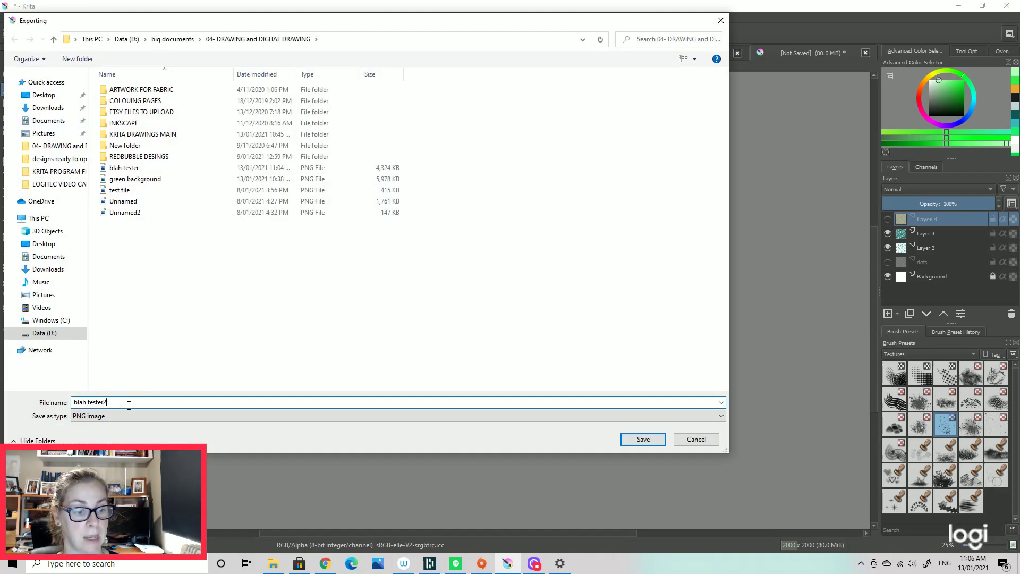
left_click(658, 440)
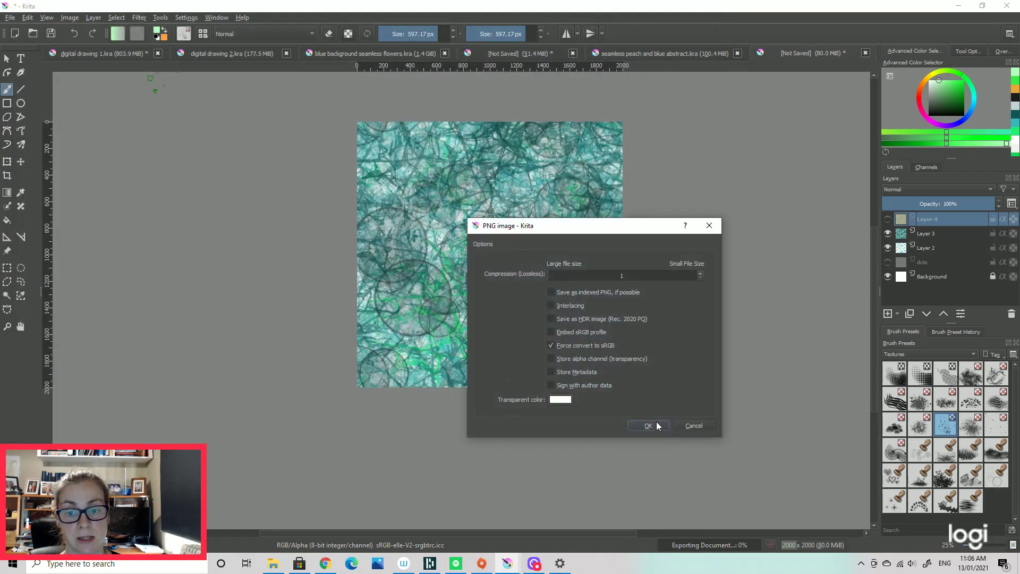
left_click(657, 425)
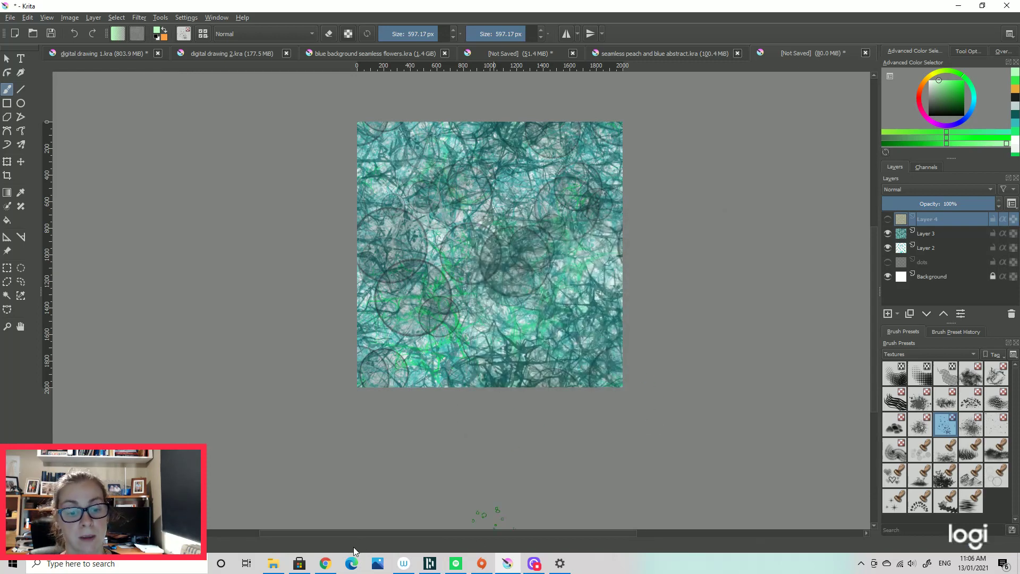
Drop blah tester2 into Toyls Tile Tester and zoom the preview out to 10%
left_click(273, 563)
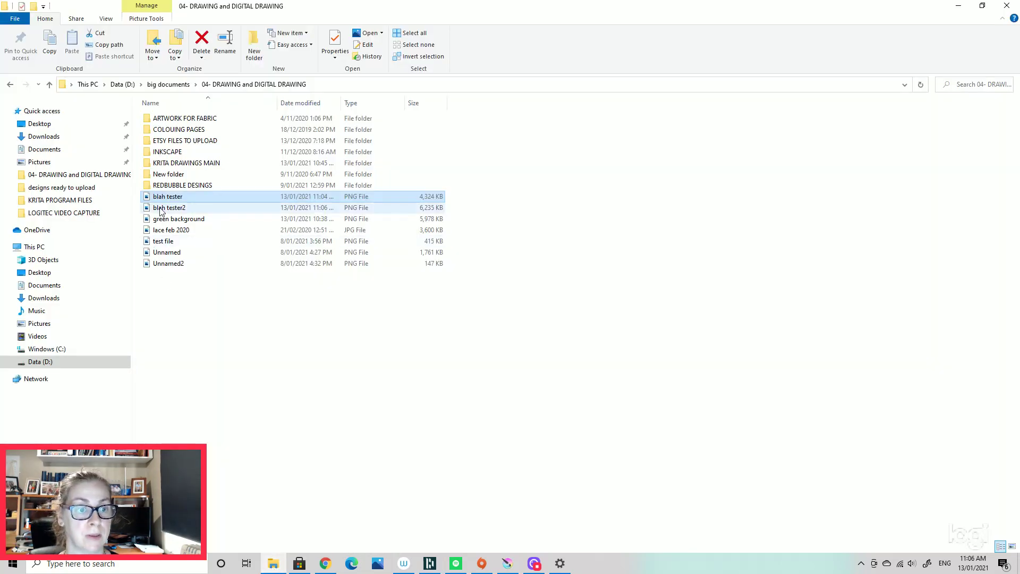
left_click_drag(158, 213, 444, 393)
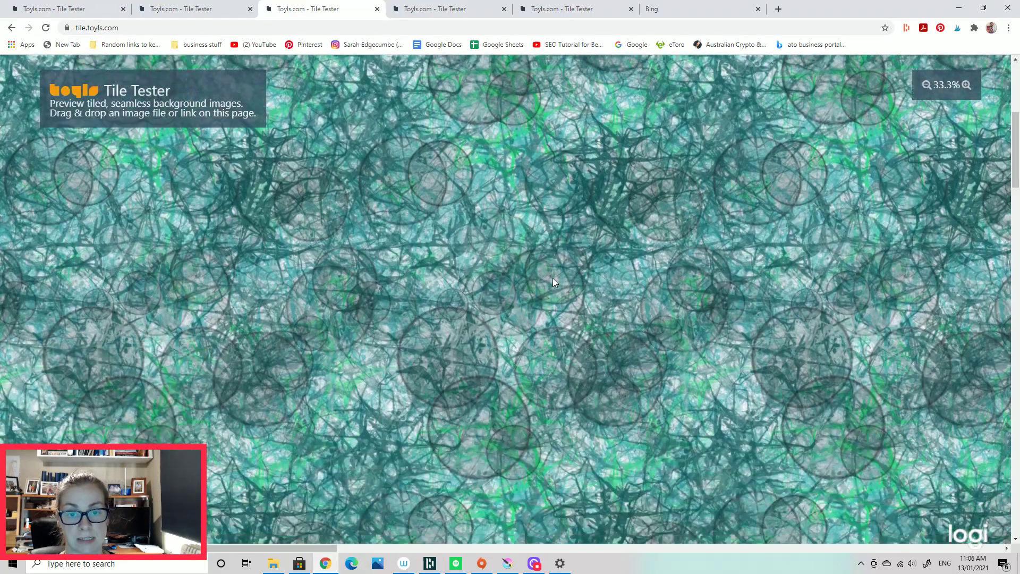
scroll(552, 278, "down", 1)
left_click(927, 86)
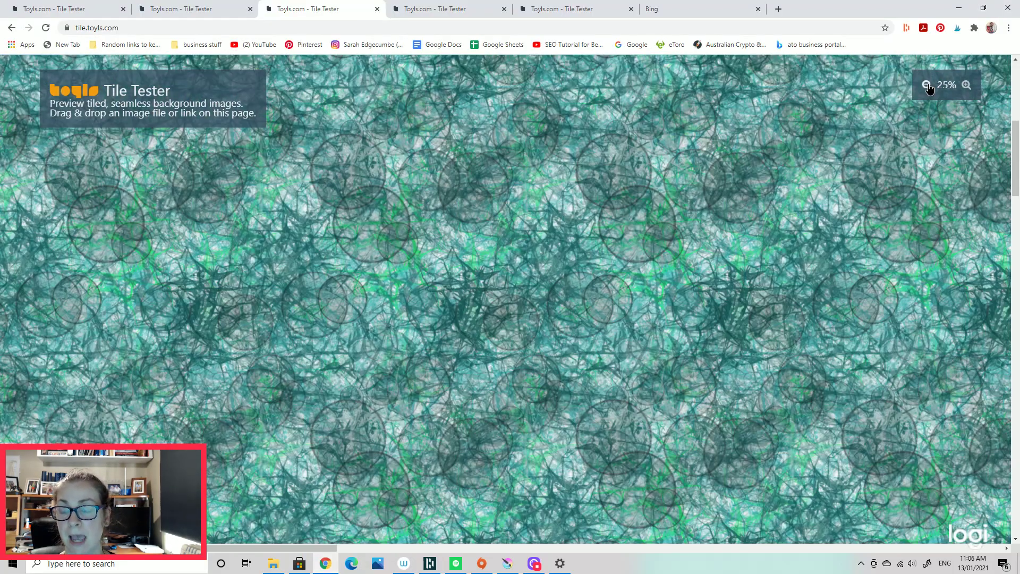
left_click(928, 87)
left_click(927, 86)
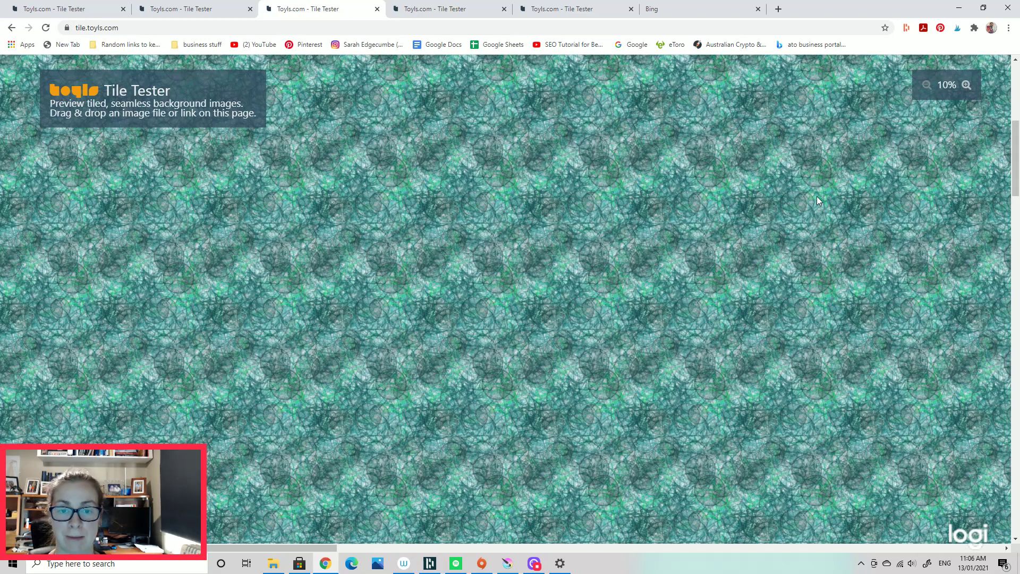
Review the light green, colourful abstract, teal and floral tile previews in Tile Tester
left_click(43, 8)
left_click(182, 13)
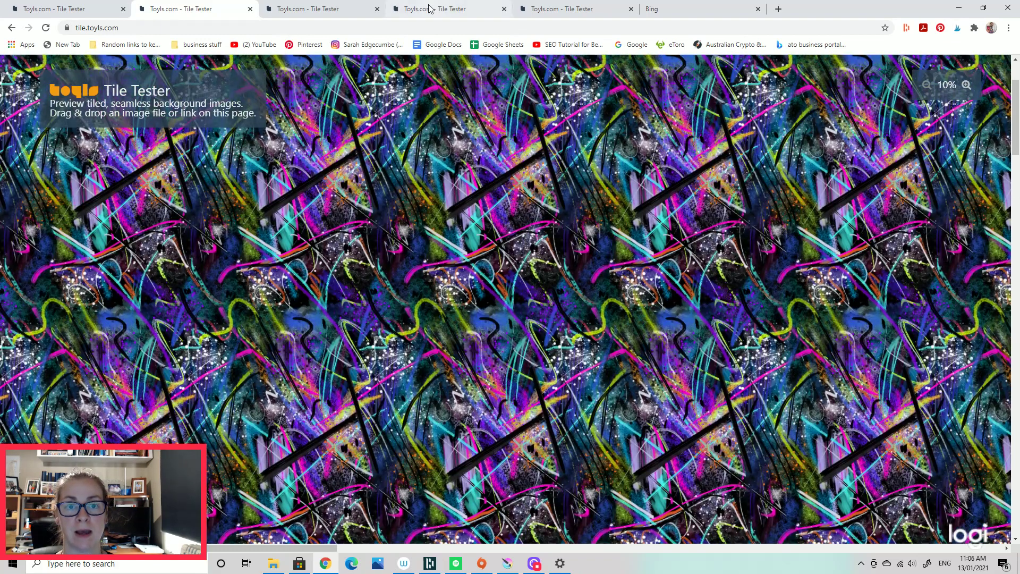
left_click(327, 9)
left_click(428, 10)
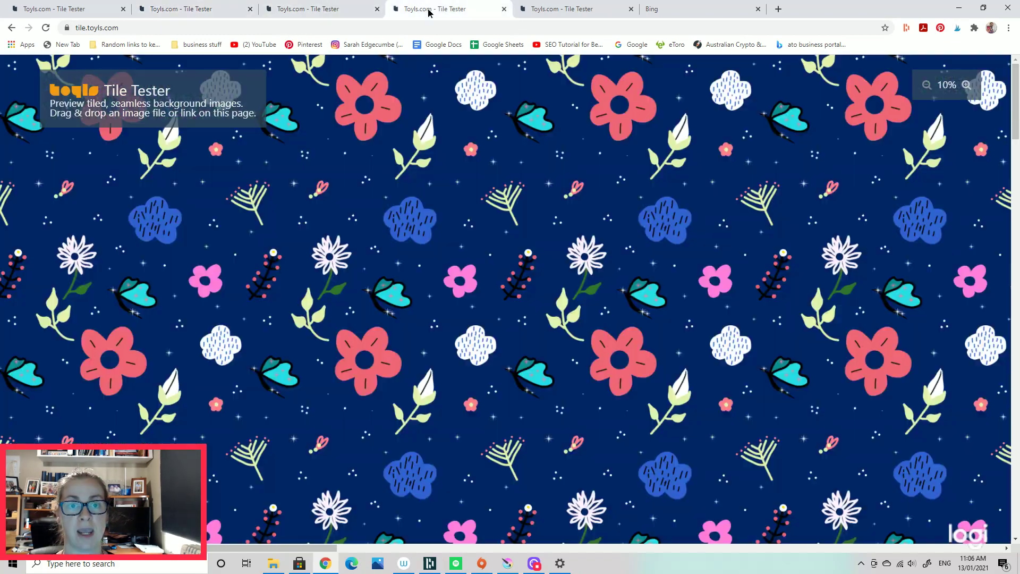
left_click(564, 12)
left_click(689, 11)
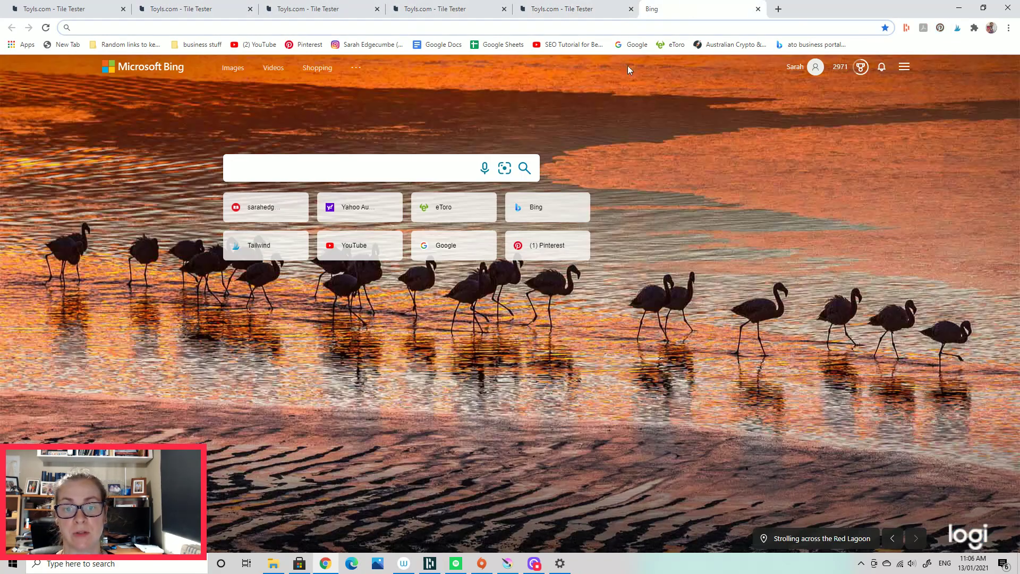
In Krita, view the digital drawing 2, flowers and green texture documents, ending on peach and blue abstract
left_click(508, 564)
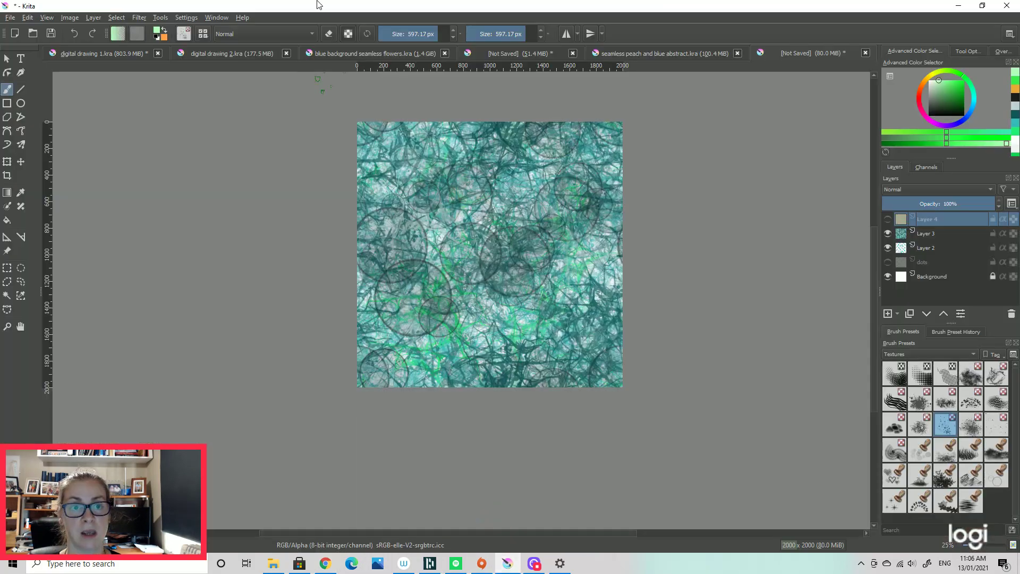
left_click(276, 54)
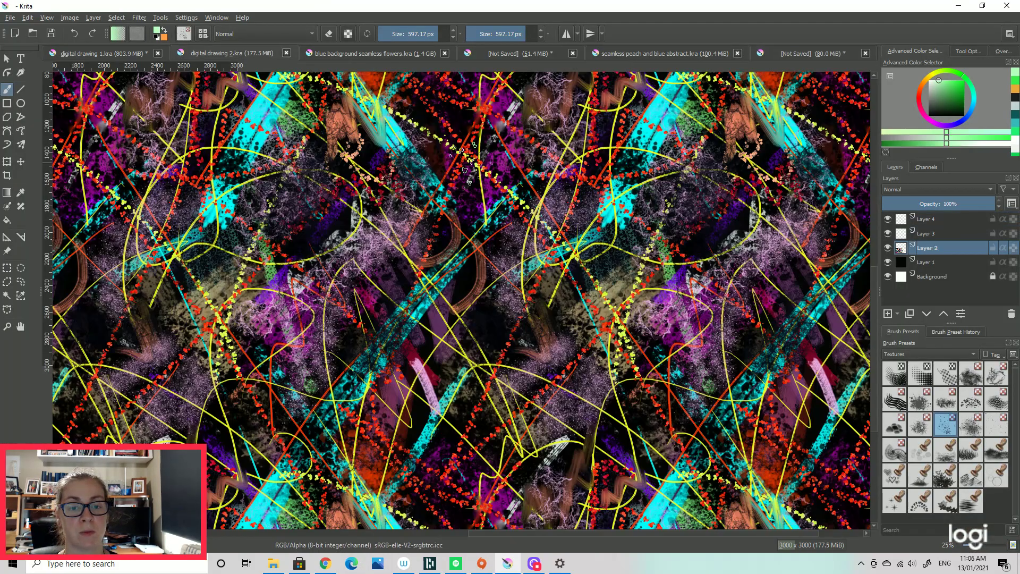
scroll(464, 170, "down", 2)
scroll(464, 170, "up", 3)
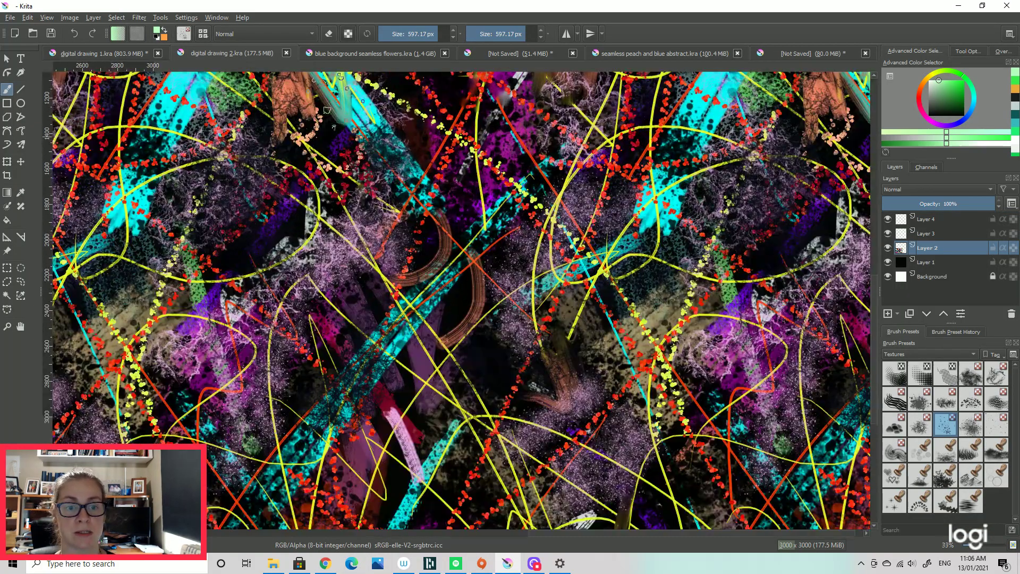
left_click(374, 52)
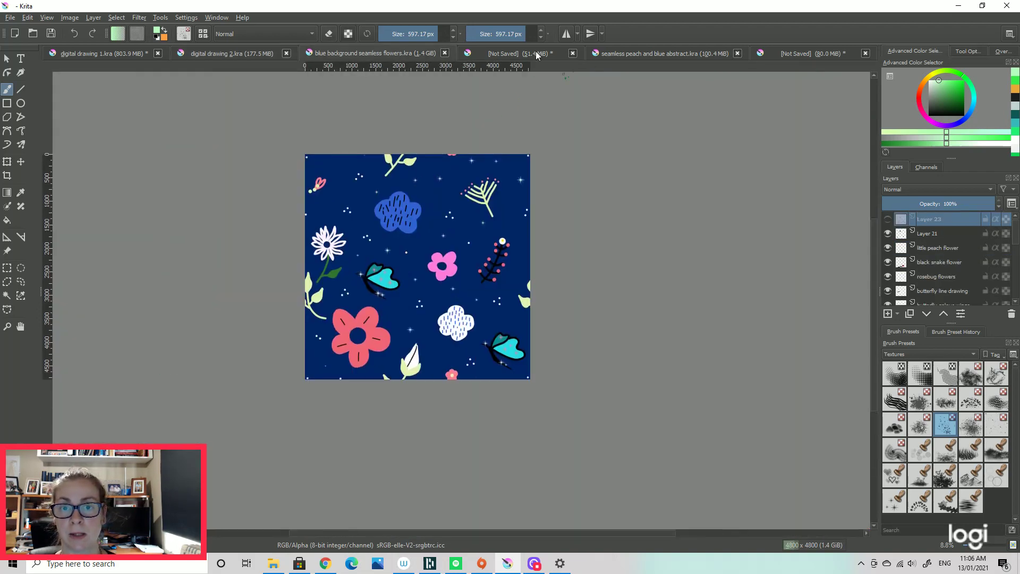
left_click(535, 51)
left_click_drag(298, 201, 455, 226)
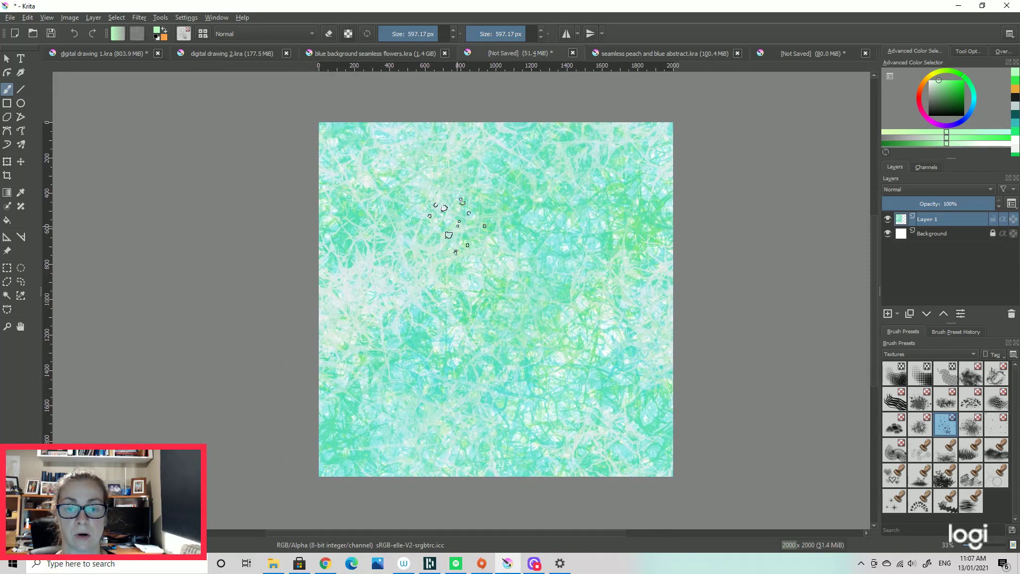
left_click(649, 52)
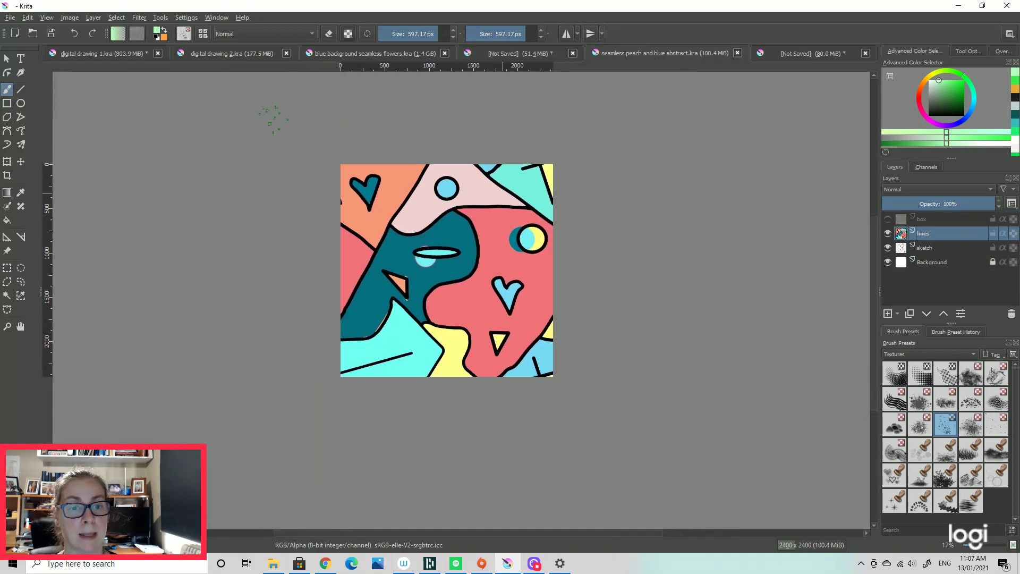
Enable View > Wrap Around Mode to tile the peach and blue abstract design
left_click(69, 18)
mouse_move(46, 17)
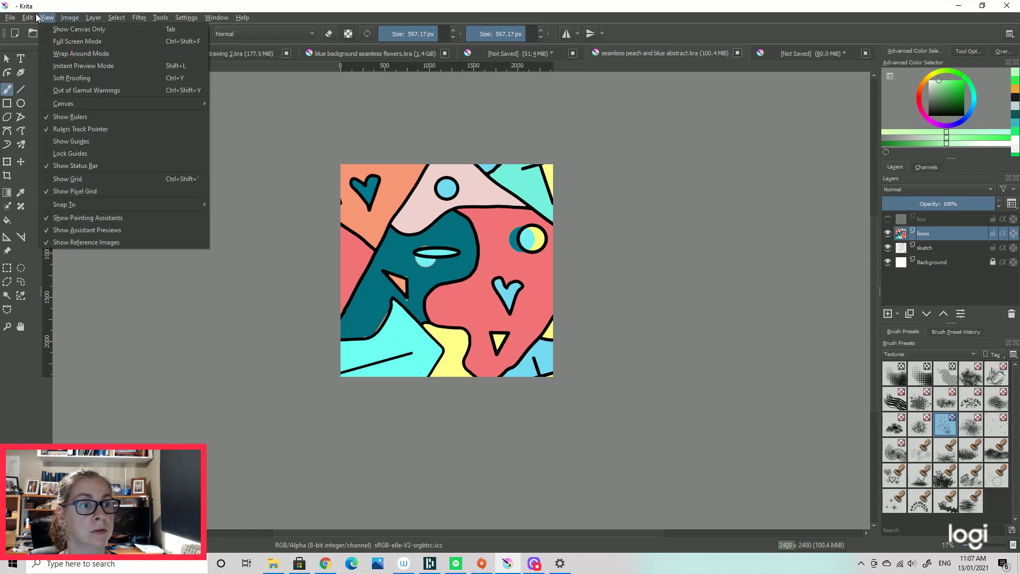
left_click(78, 54)
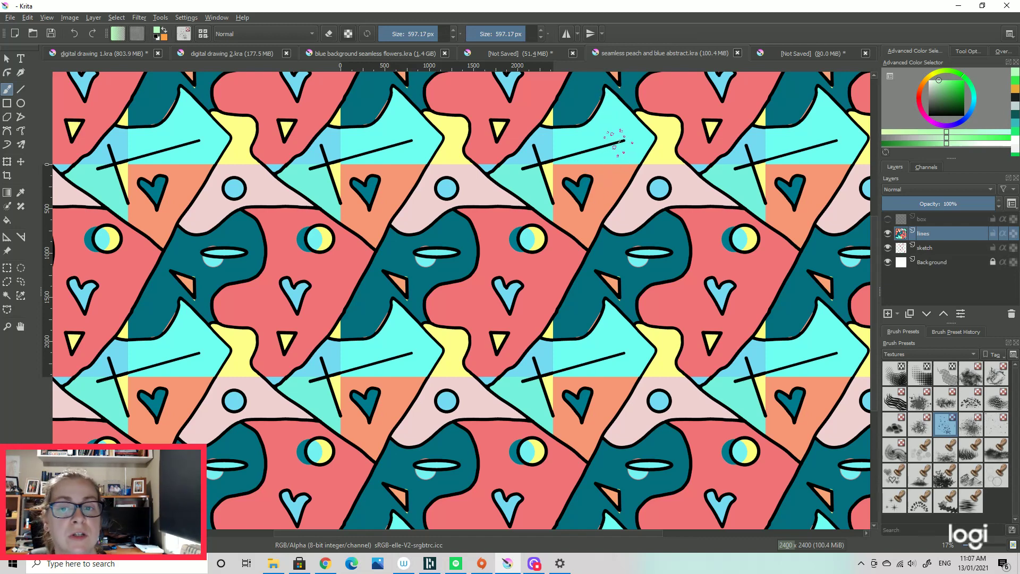
Glance at the green texture and dark teal texture documents, then return to peach and blue abstract
left_click(525, 53)
left_click(809, 52)
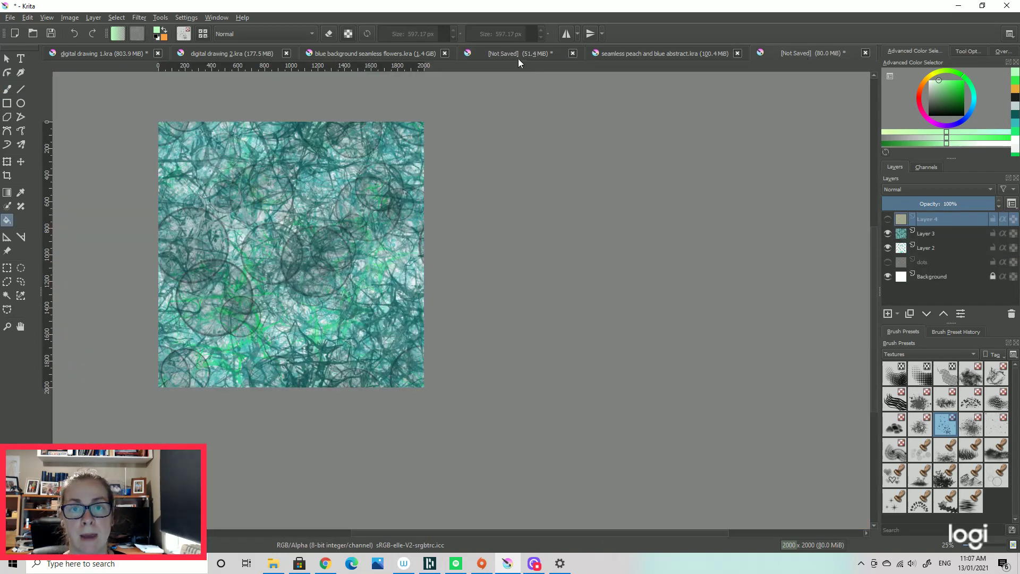
left_click(665, 53)
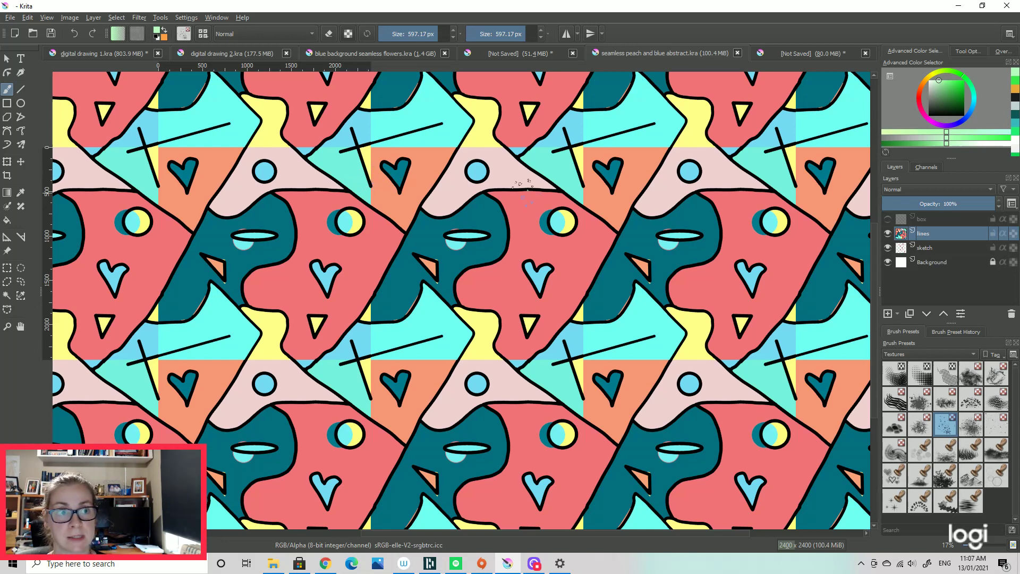
Create a new 2000×2000 document and spray light green dots diagonally across it
left_click(7, 19)
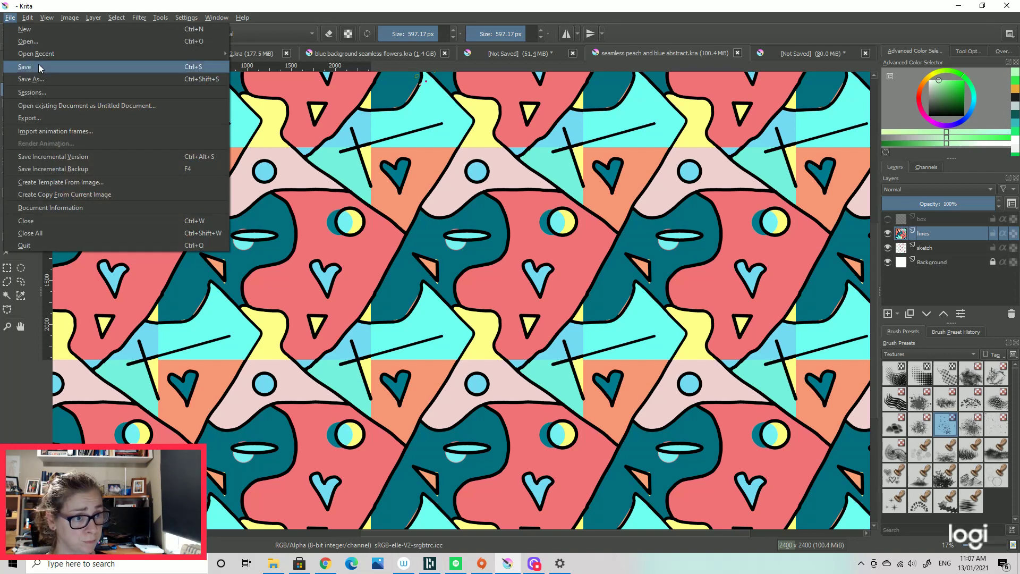
left_click(25, 30)
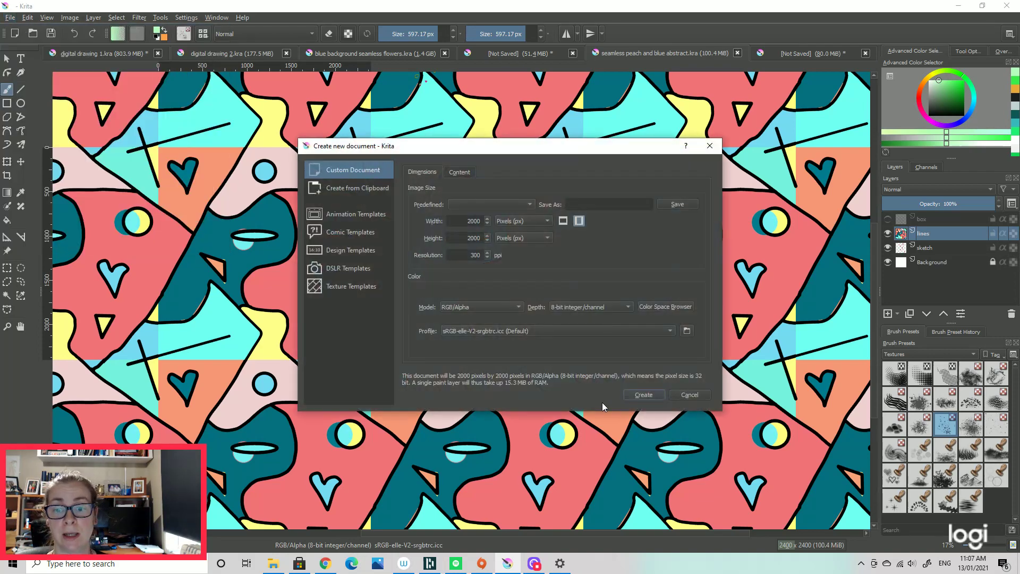
left_click(644, 394)
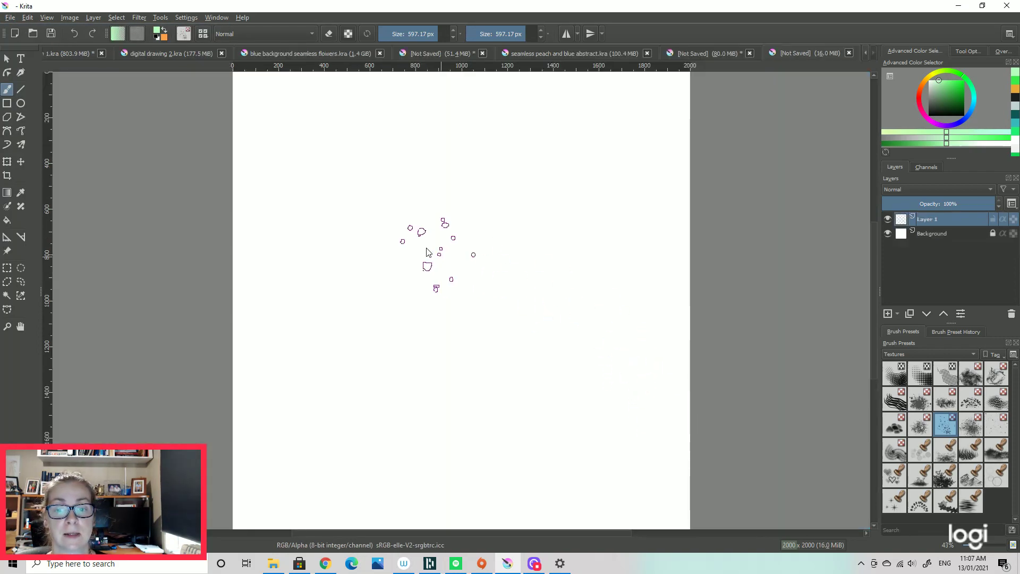
mouse_move(433, 262)
left_mouse_down()
mouse_move(546, 403)
mouse_move(581, 421)
left_mouse_up()
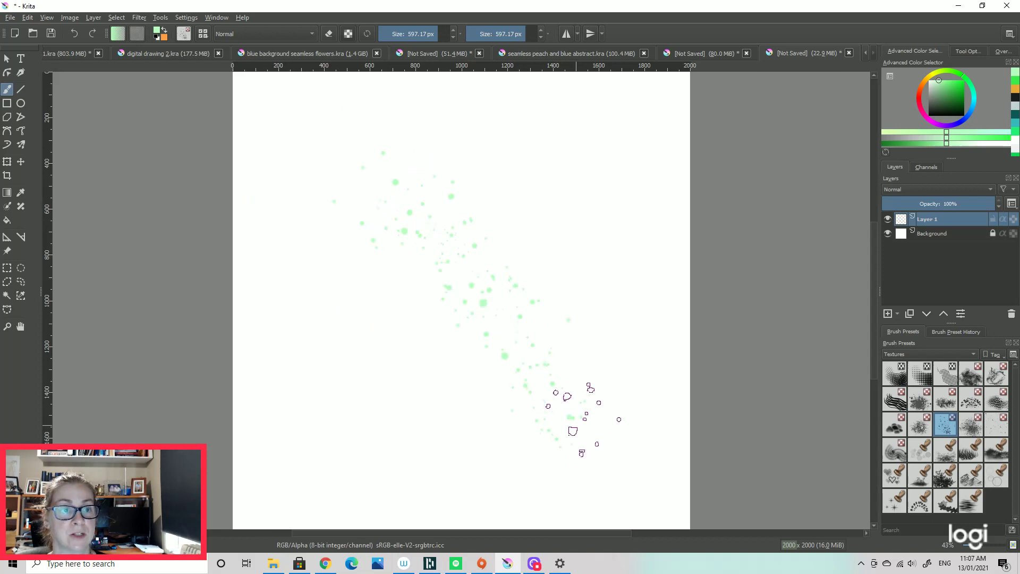
Turn on Wrap Around Mode so the green dots tile across the view
left_click(71, 20)
mouse_move(48, 20)
left_click(64, 56)
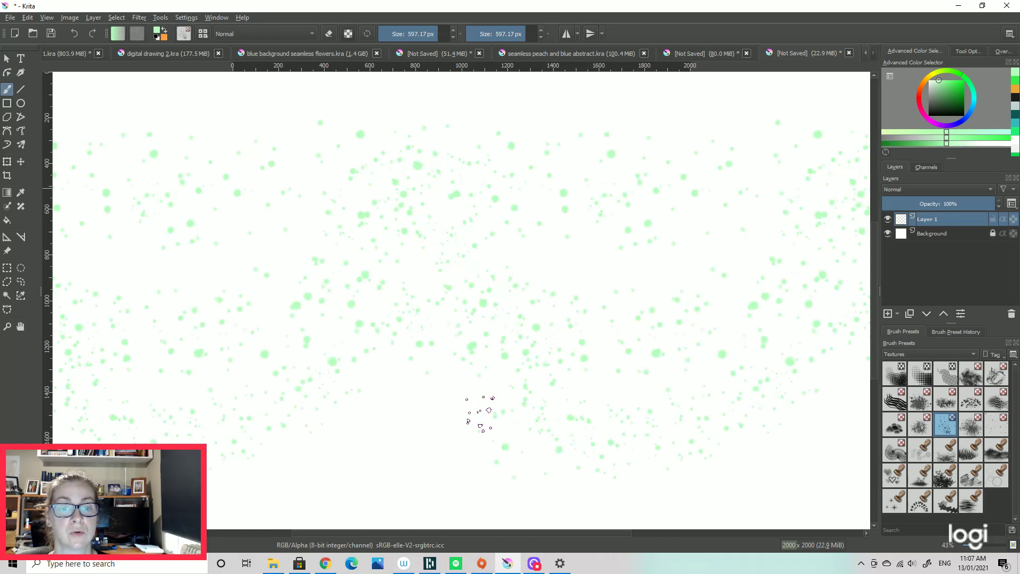
Open the Export dialog for the dots image, then close it without saving
left_click(10, 18)
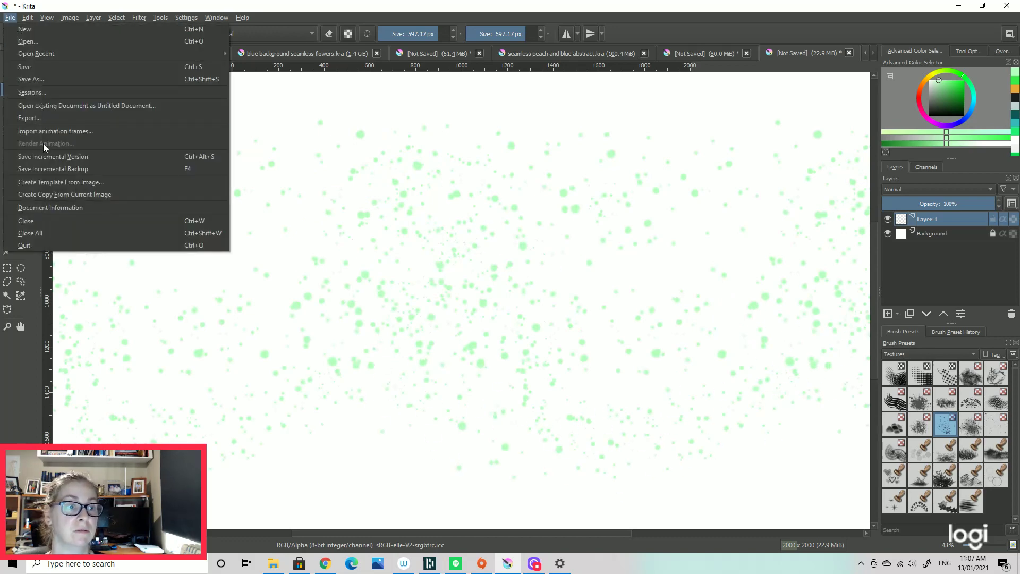
left_click(23, 119)
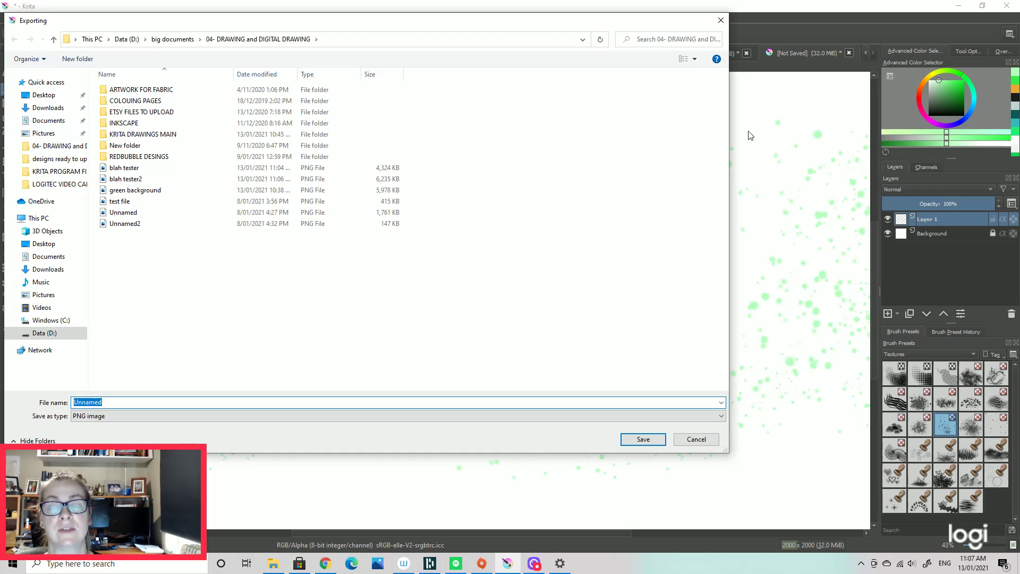
left_click(720, 20)
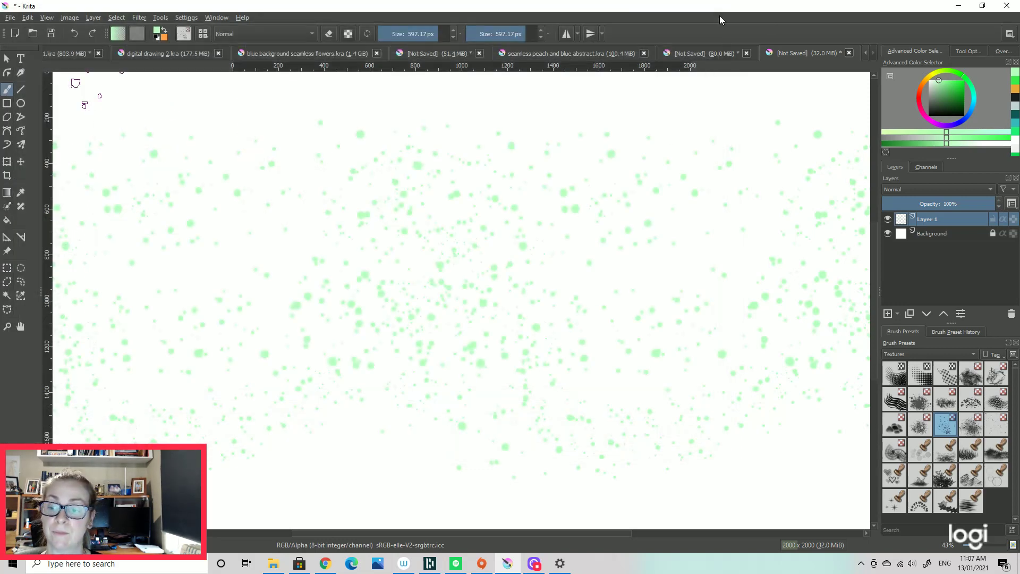
Switch to the blue background seamless flowers document
left_click(311, 55)
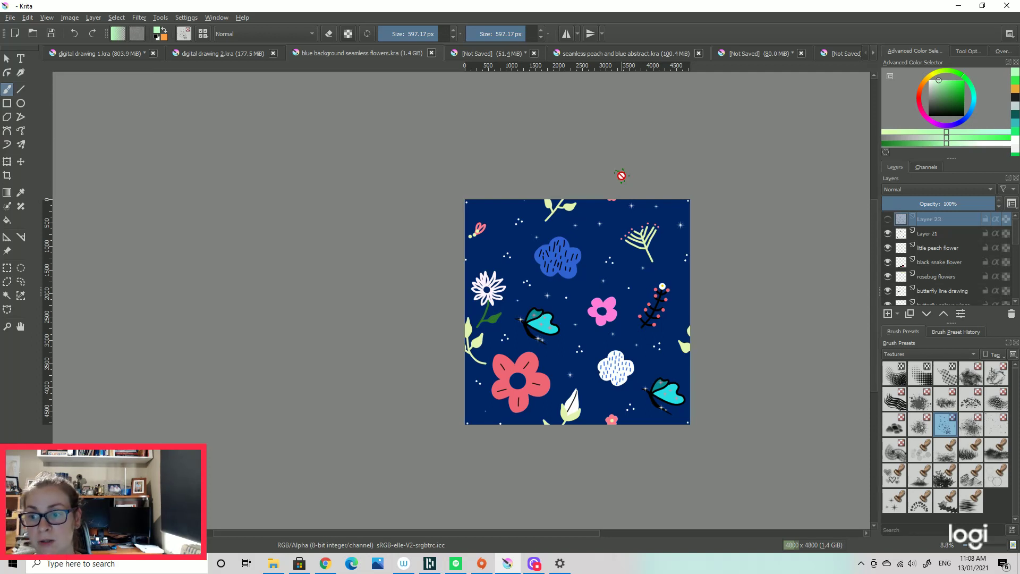
scroll(964, 237, "down", 5)
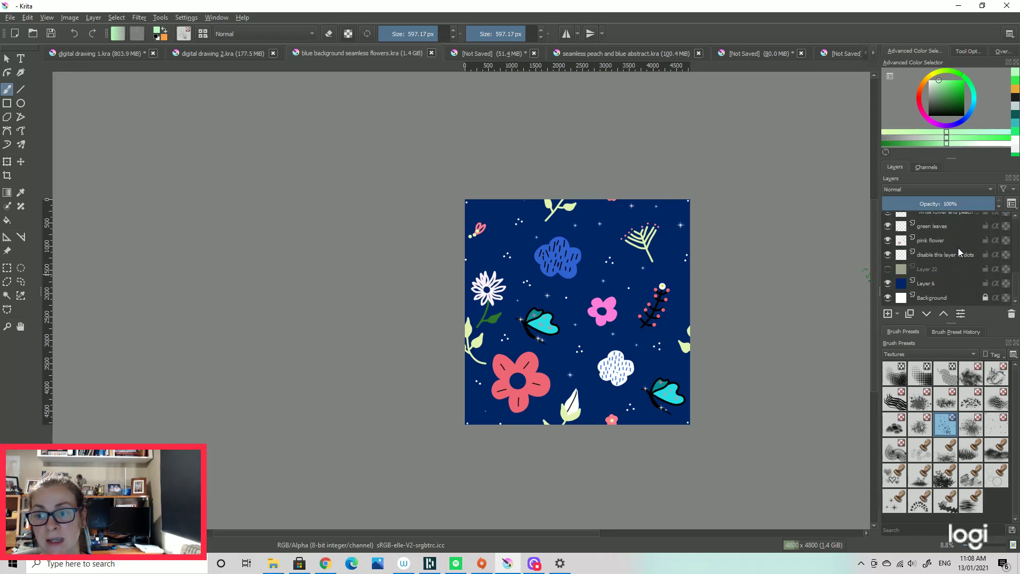
scroll(950, 255, "up", 5)
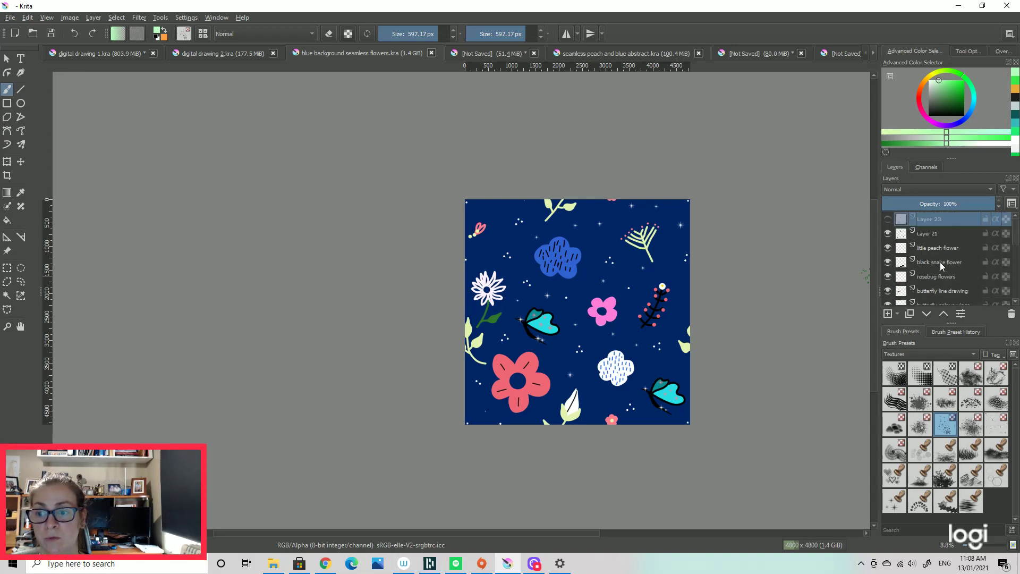
Toggle the peach flower, Layer 21 texture and butterfly line layers off and back on
left_click(887, 249)
left_click(887, 248)
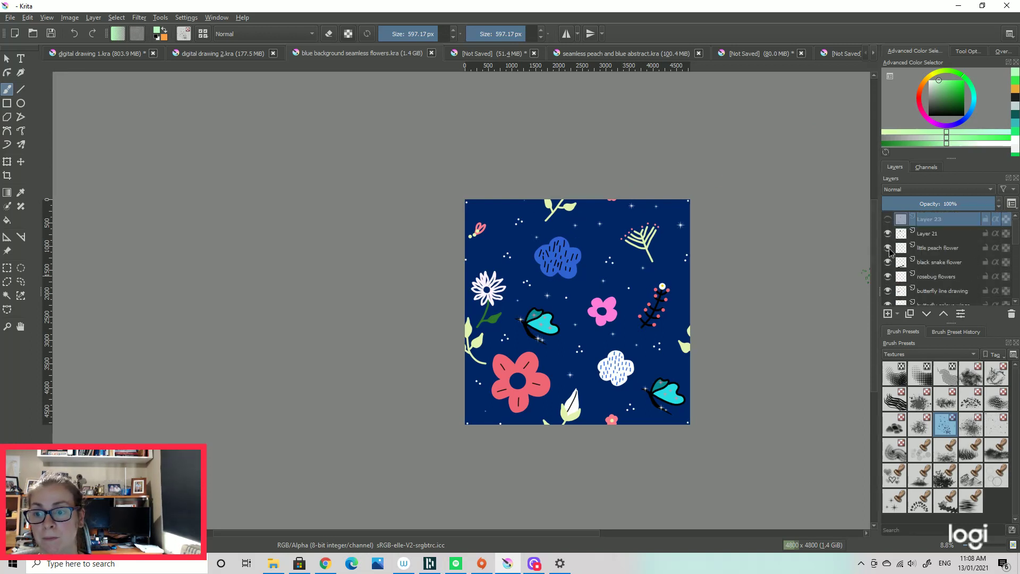
left_click(887, 234)
left_click(888, 234)
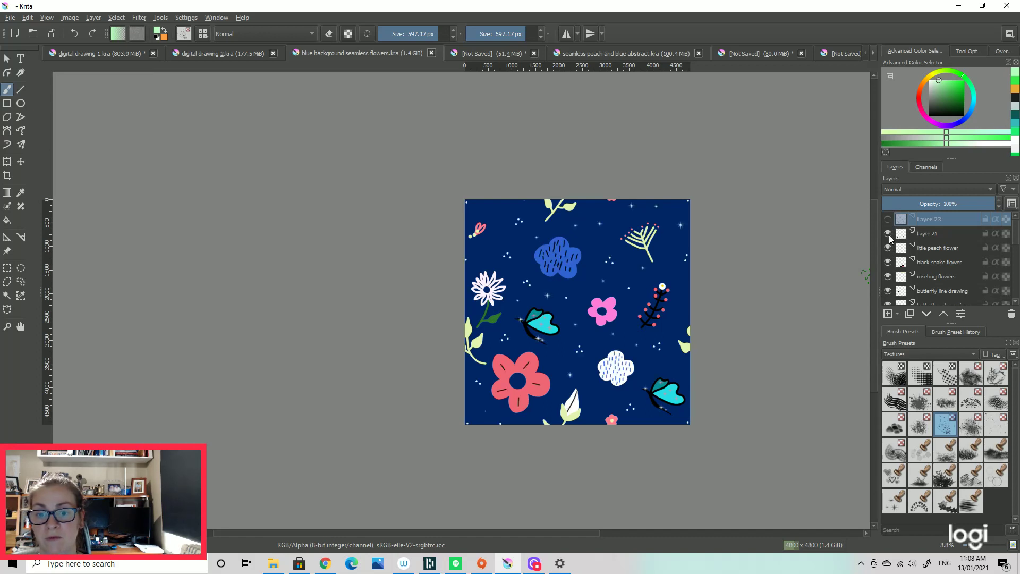
left_click(888, 291)
left_click(888, 291)
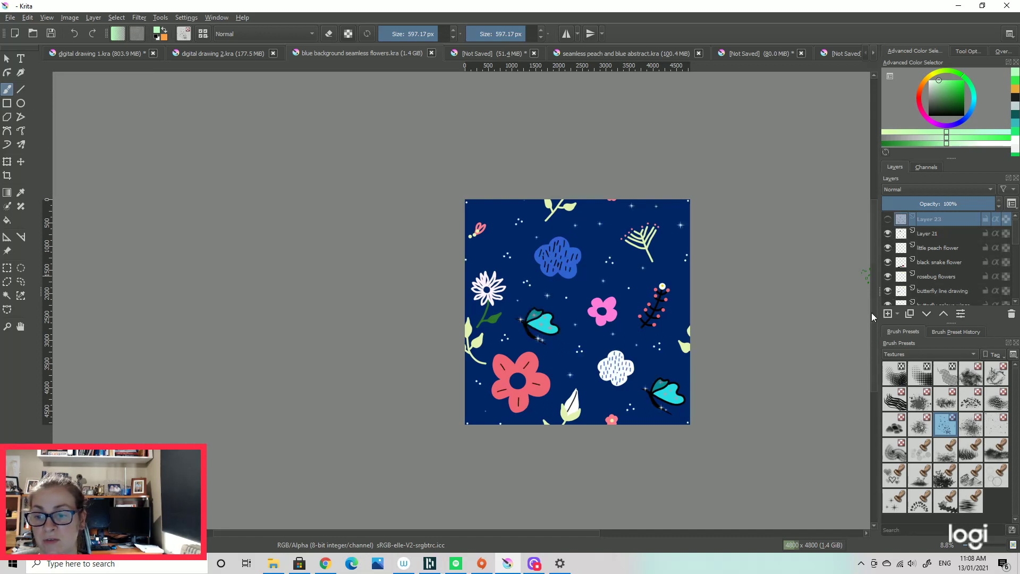
mouse_move(950, 248)
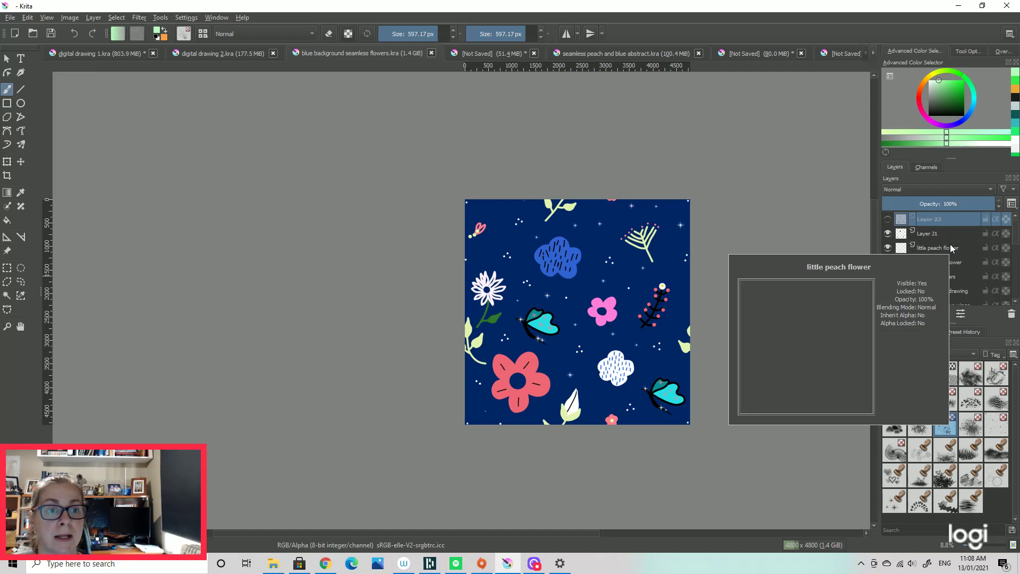